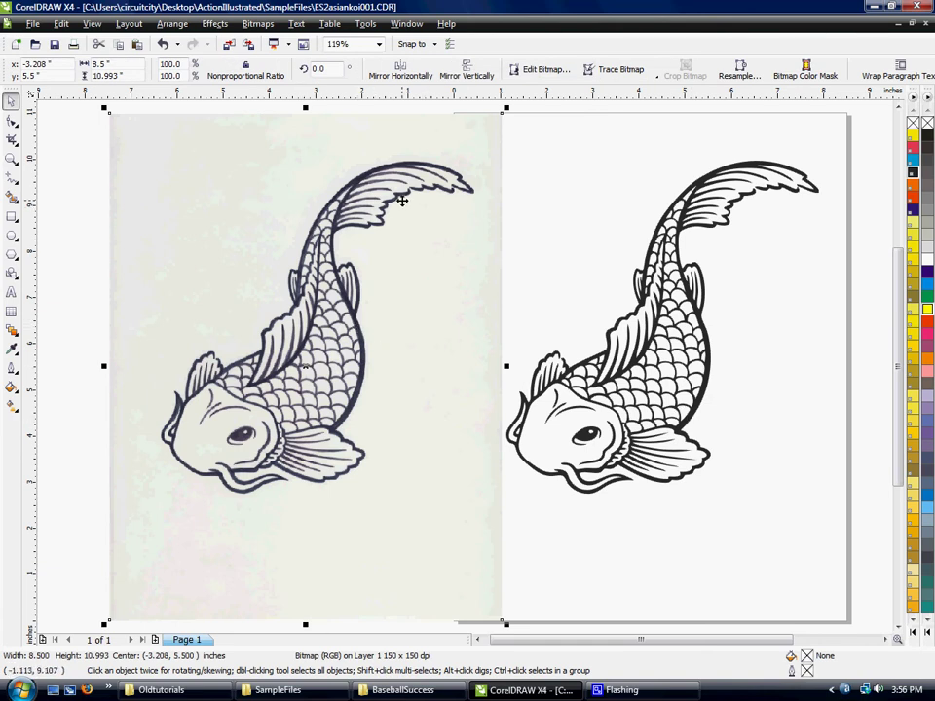
Step: Delete the scanned koi bitmap that lies beside the vector drawing
key("Delete")
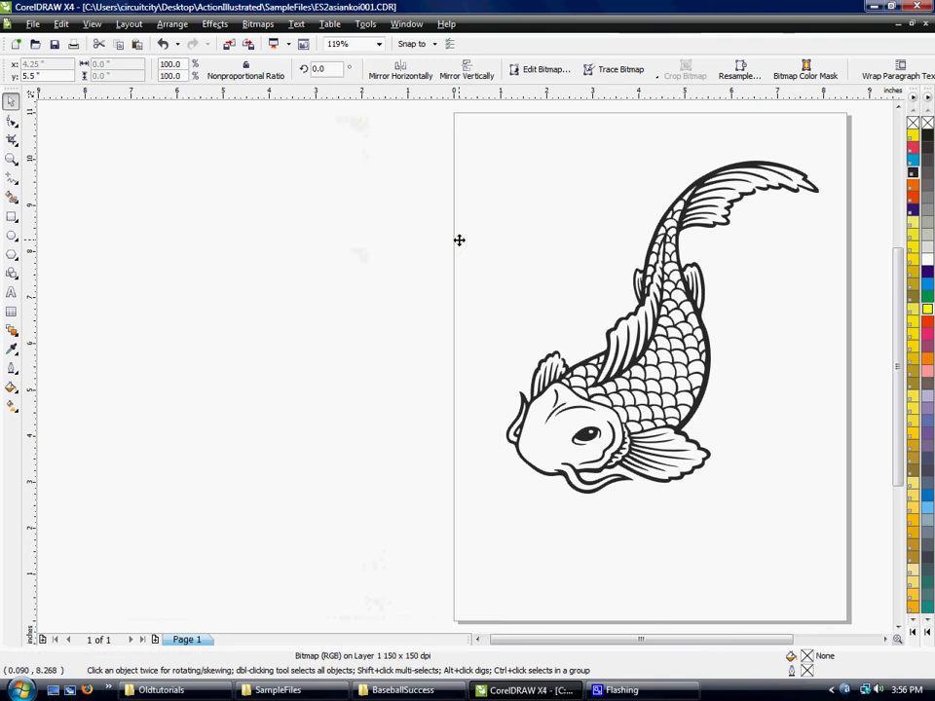
Step: Examine the line quality of the vector koi up close, from the tail fin down to the head
scroll(464, 373, "up", 1)
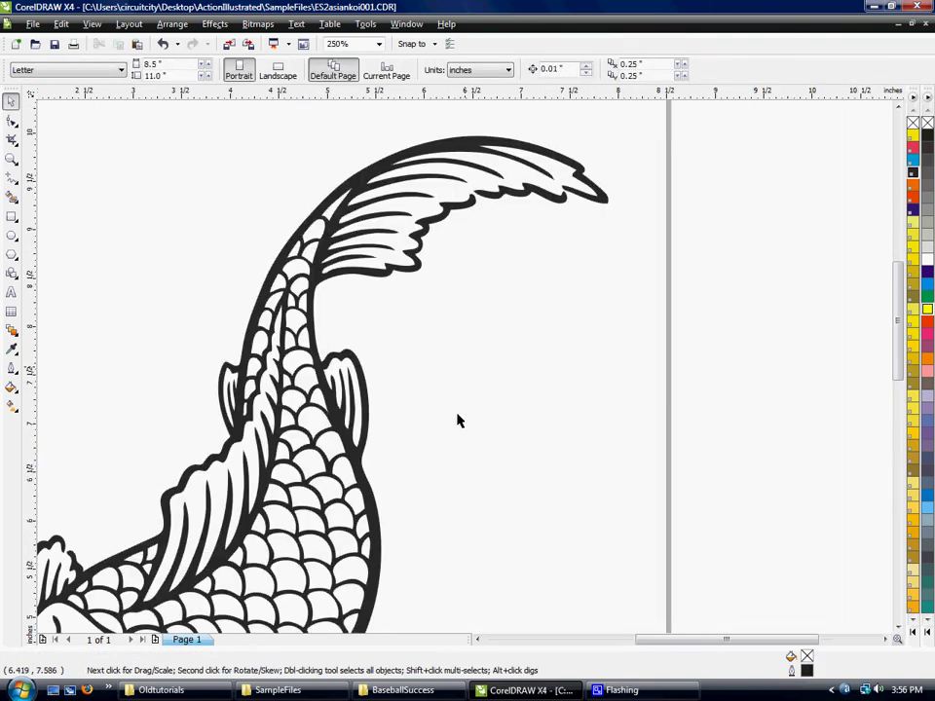
left_click(898, 628)
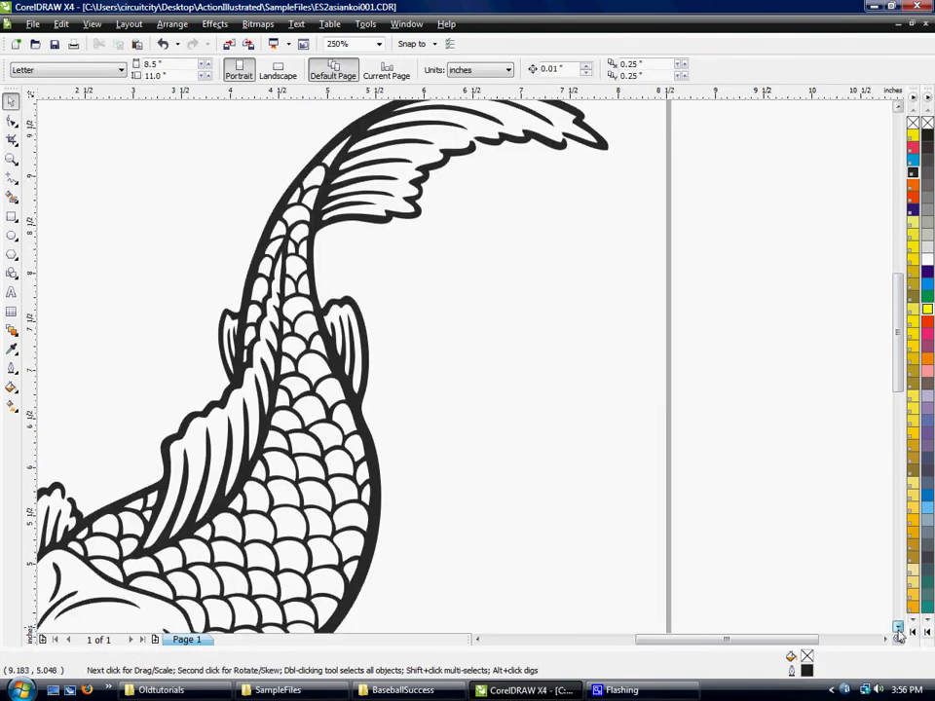
left_click(898, 628)
left_click(898, 628)
left_click(897, 628)
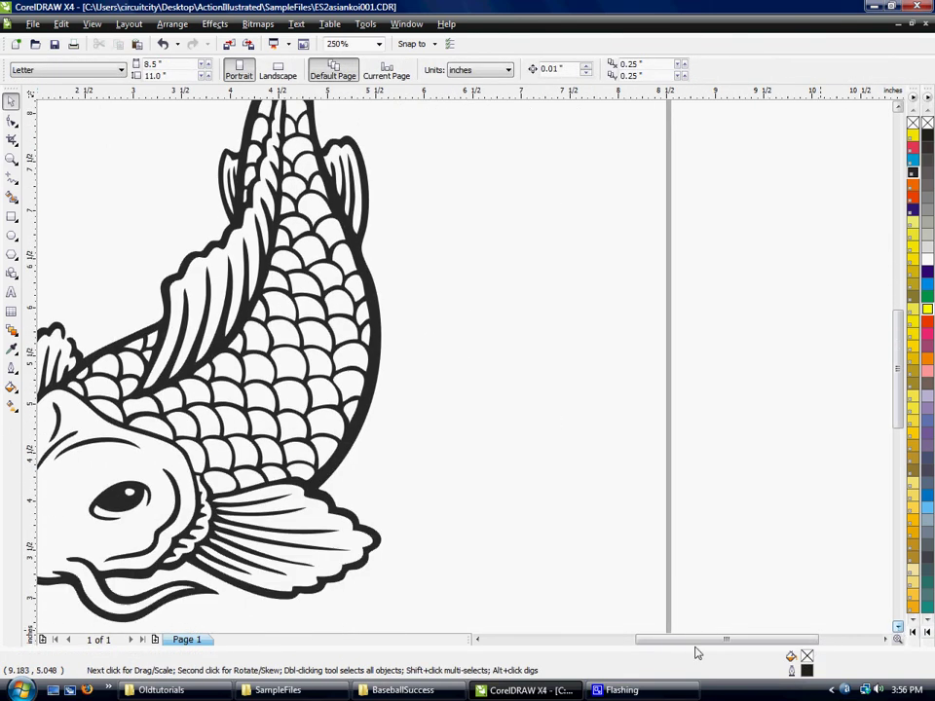
left_click(478, 641)
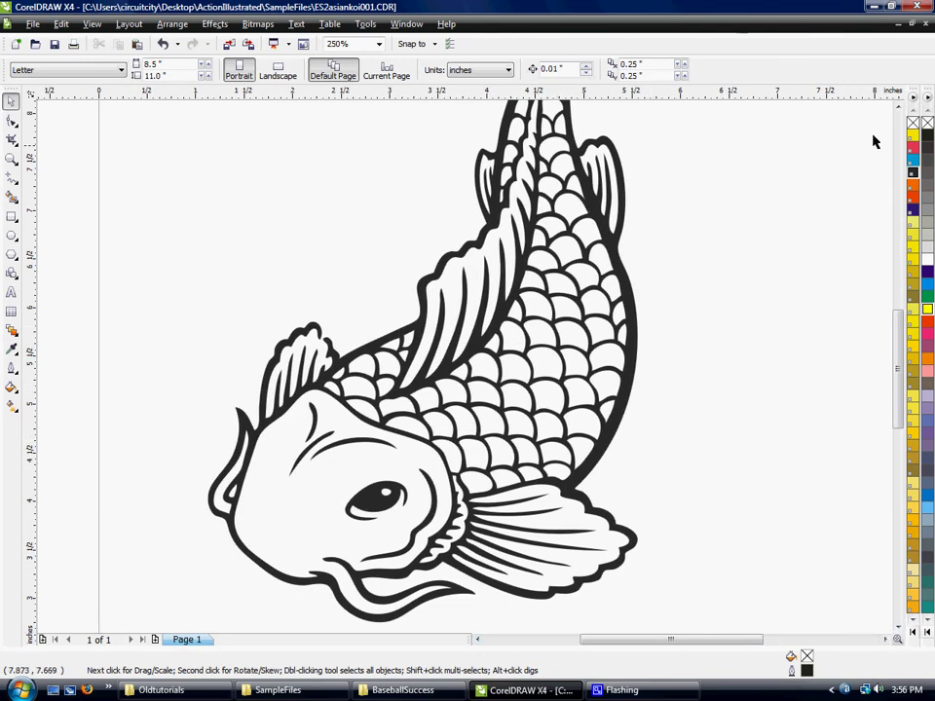
scroll(873, 141, "up", 2)
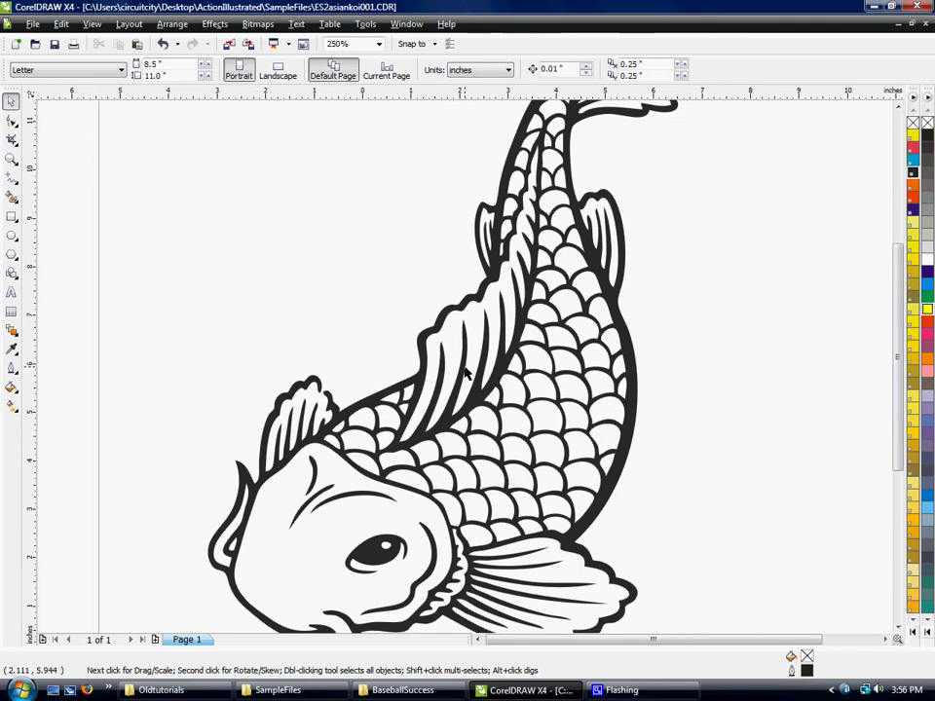
scroll(625, 368, "down", 2)
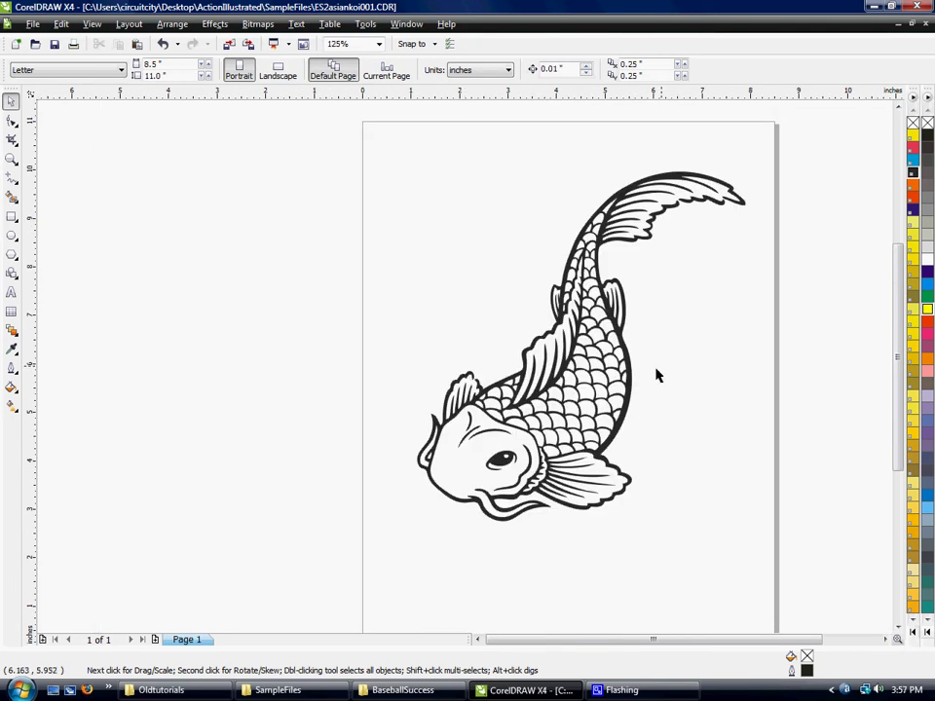
Step: Fill the koi's head with PANTONE Orange 021 CV and copy that fill to the separate whisker behind the head
left_click(442, 468)
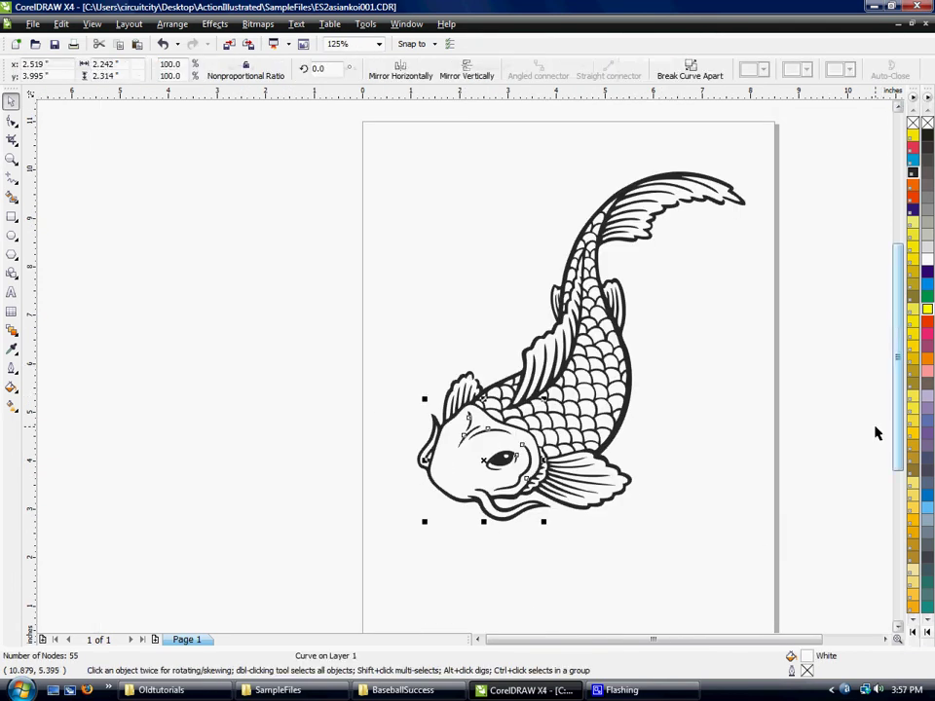
left_click(912, 632)
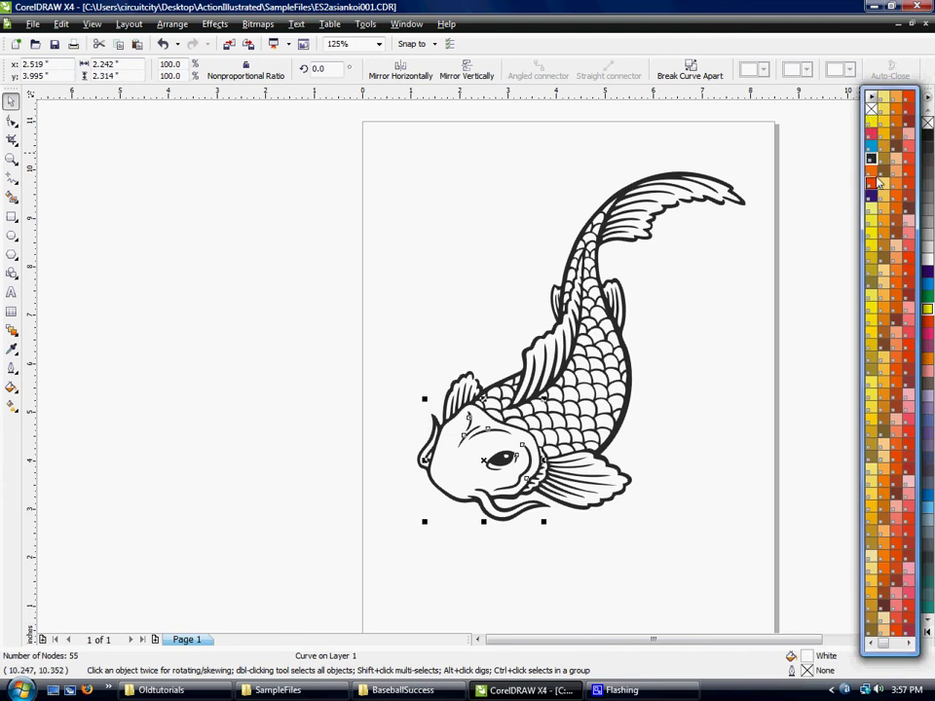
left_click(374, 27)
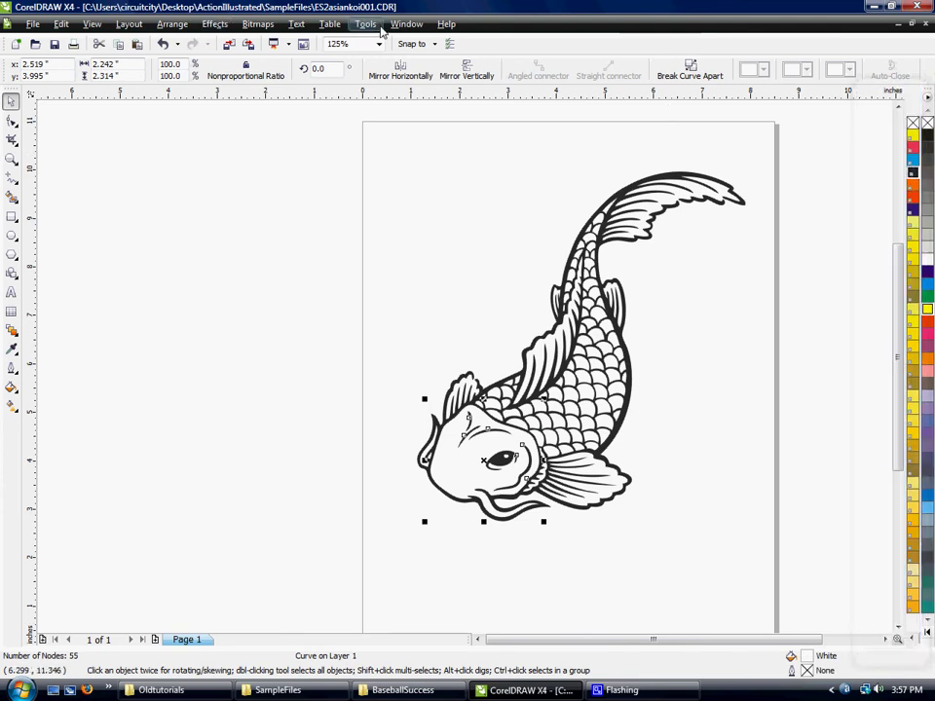
mouse_move(403, 30)
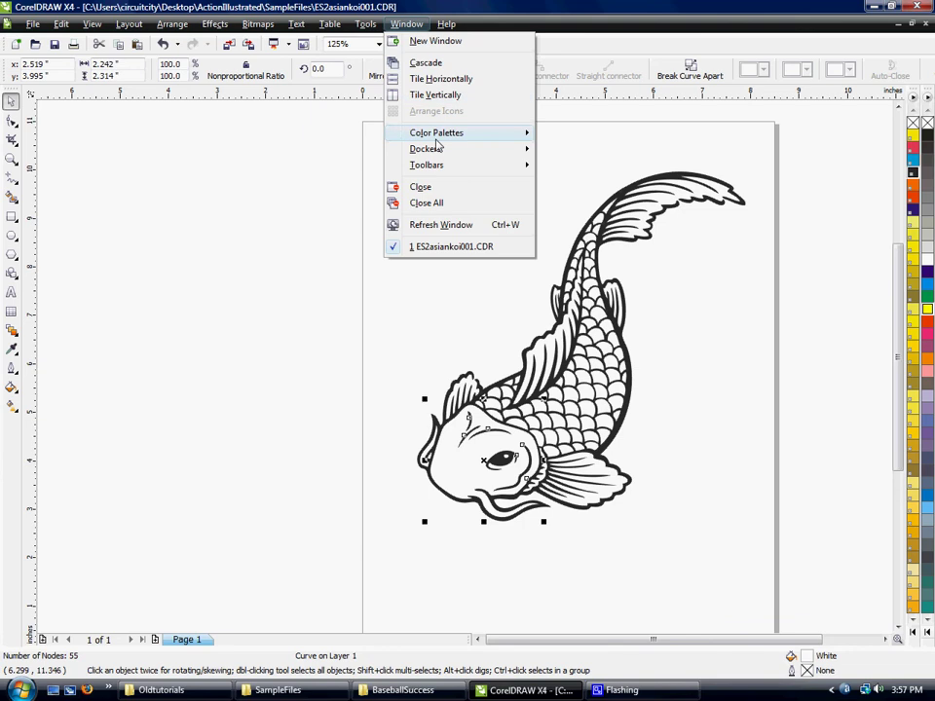
mouse_move(437, 144)
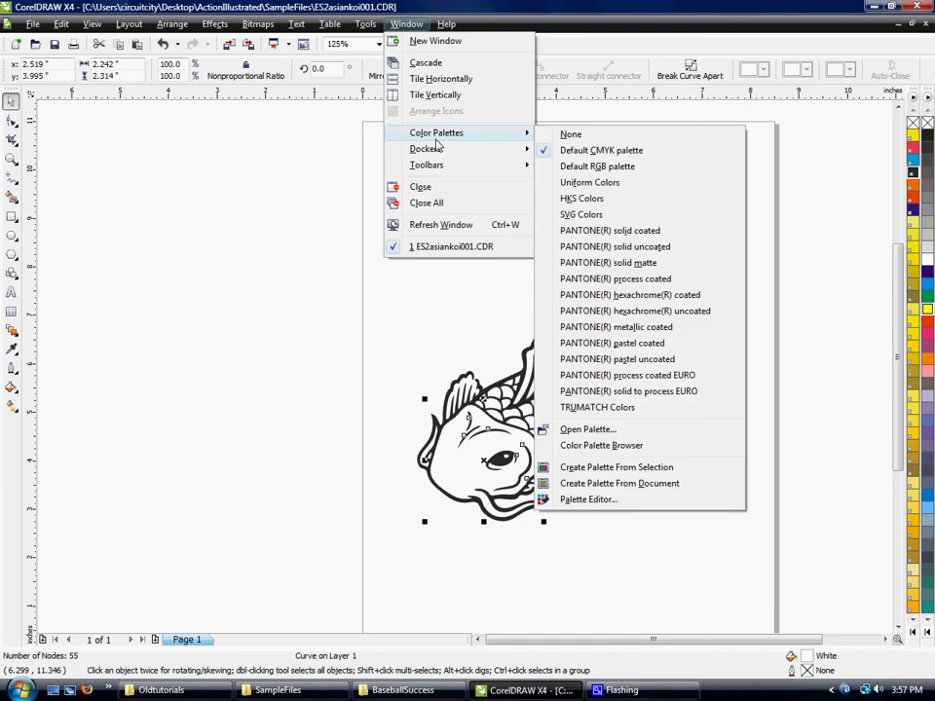
left_click(779, 285)
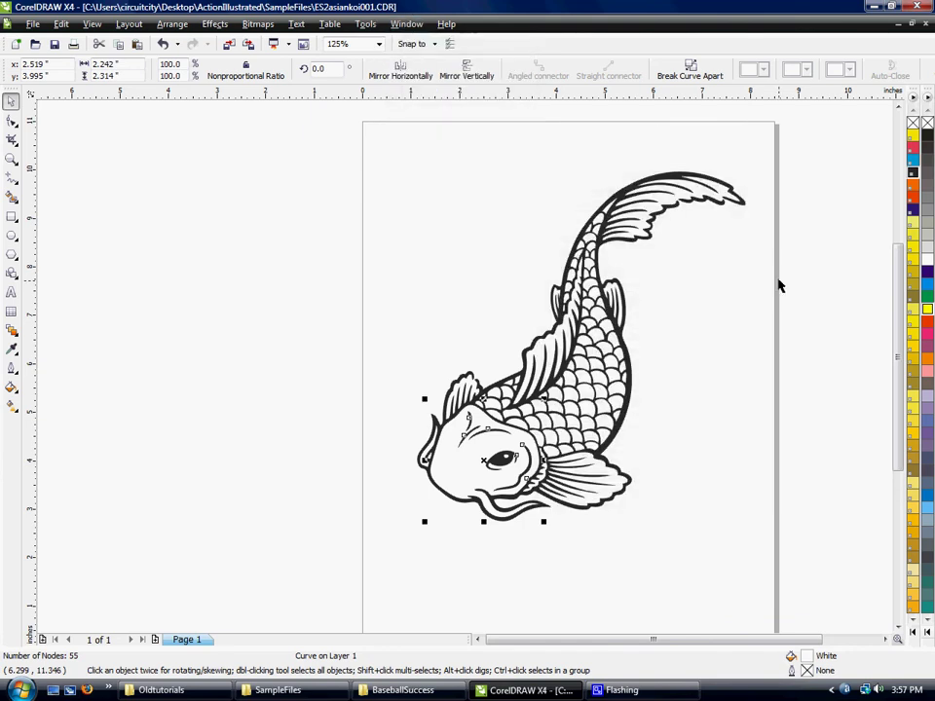
left_click(913, 186)
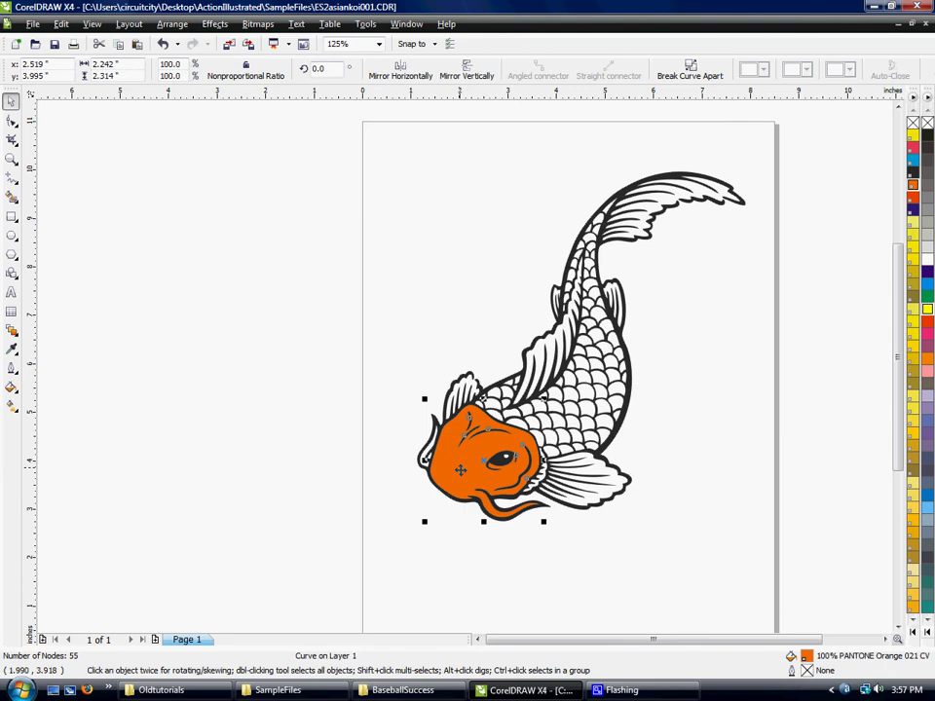
left_click_drag(450, 470, 424, 442)
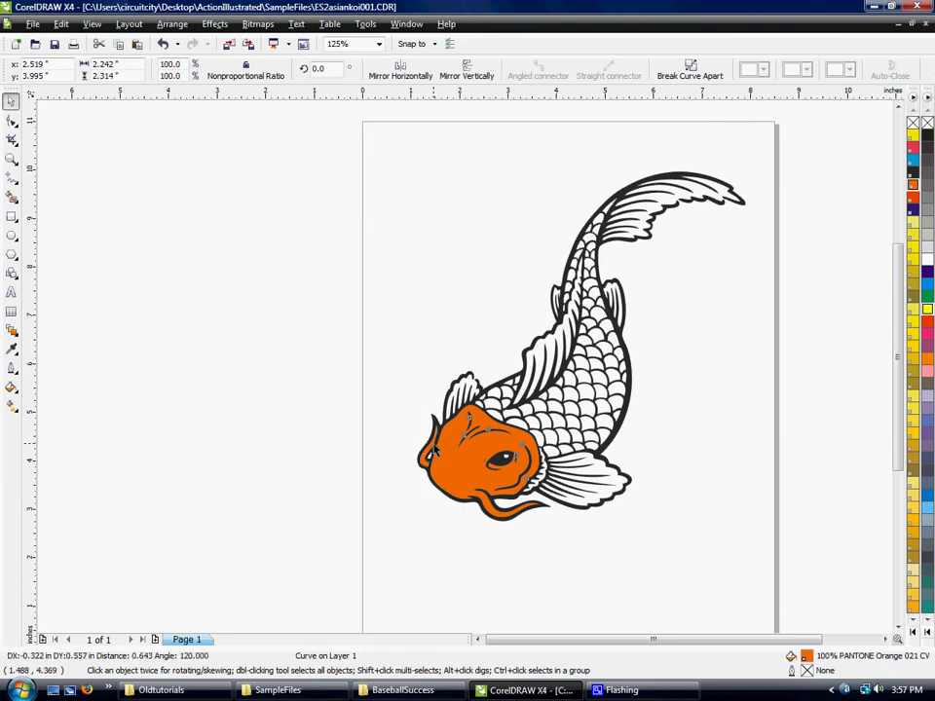
key("Escape")
Step: Copy the head's orange fill scale by scale to the scales behind the head and the rows above the large lower fin
scroll(577, 417, "up", 1)
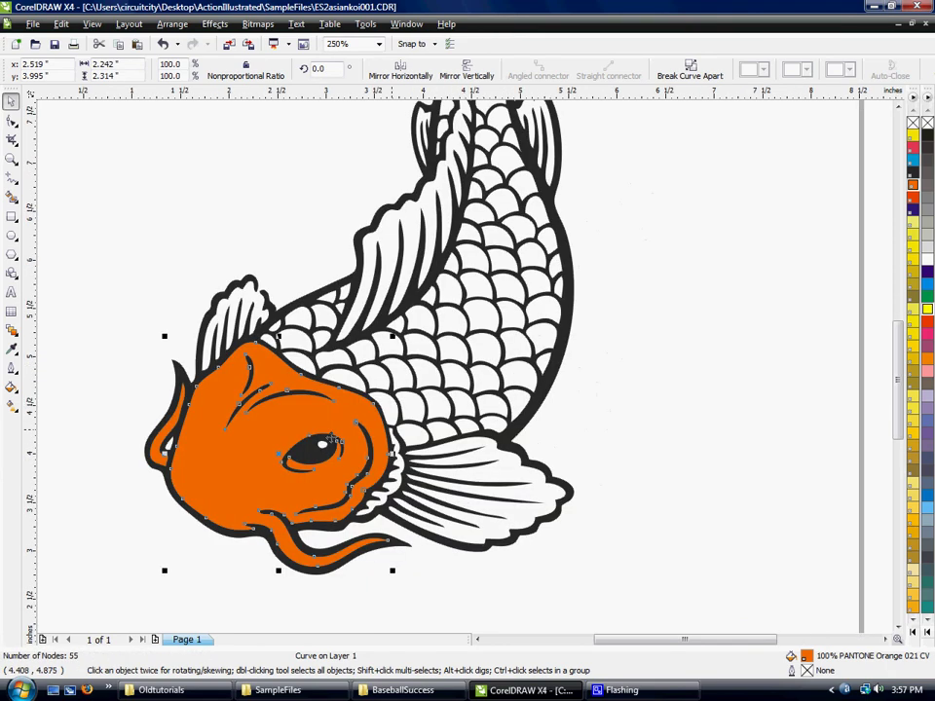
left_click_drag(346, 417, 302, 367)
left_click_drag(303, 368, 277, 325)
left_click_drag(275, 328, 330, 297)
left_click_drag(329, 297, 324, 340)
left_click_drag(324, 338, 330, 356)
left_click_drag(332, 355, 366, 350)
left_click_drag(364, 348, 408, 408)
left_click_drag(408, 409, 398, 376)
left_click_drag(395, 319, 426, 376)
left_click_drag(425, 374, 432, 403)
left_click_drag(431, 402, 444, 429)
left_click_drag(442, 430, 460, 398)
left_click_drag(461, 398, 494, 405)
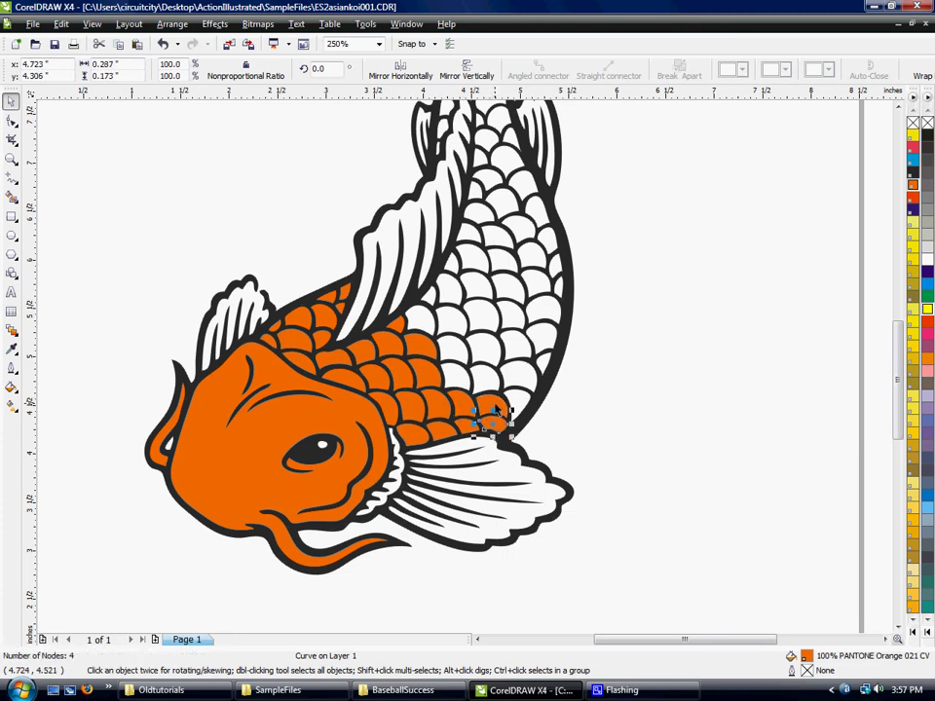
Step: Fill the group of mid-body scales with PANTONE Orange 021 CV and copy it to the white scales left over at the body's edges
left_click_drag(674, 181, 430, 398)
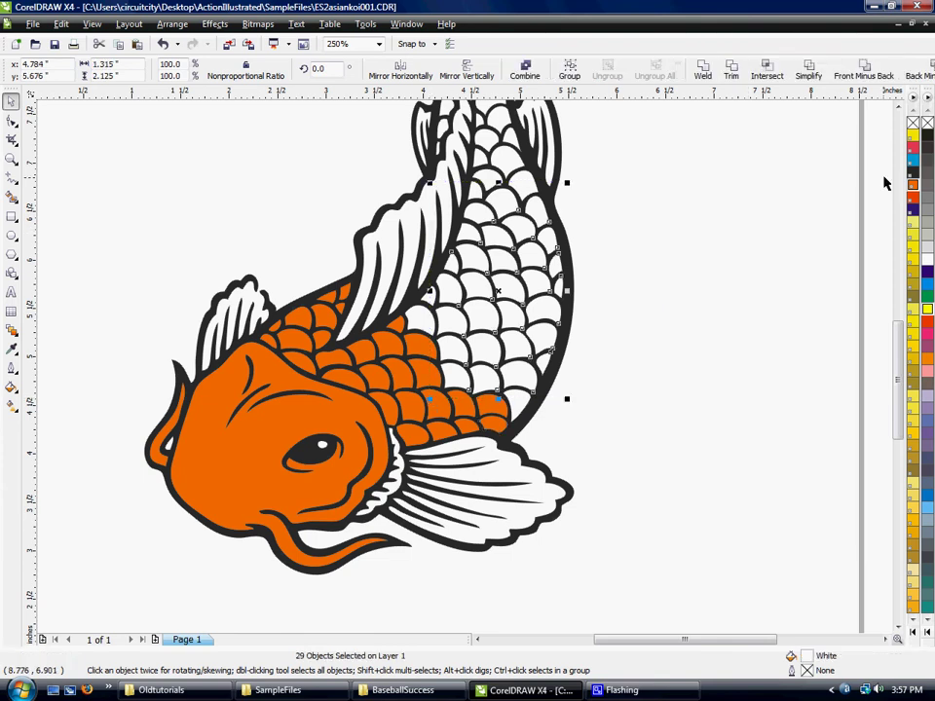
left_click(912, 188)
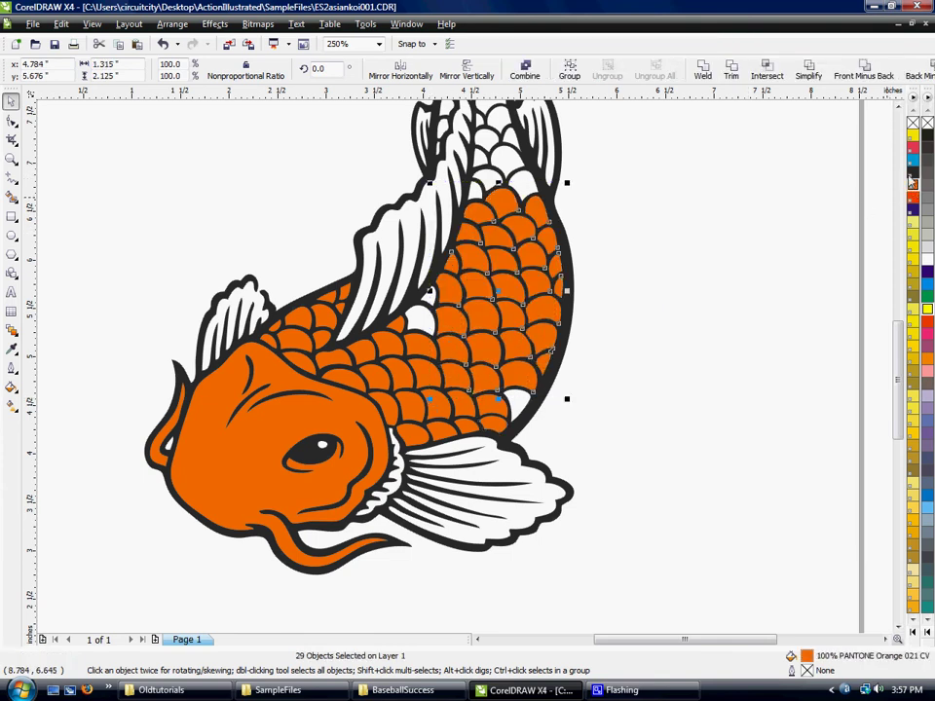
left_click(517, 402)
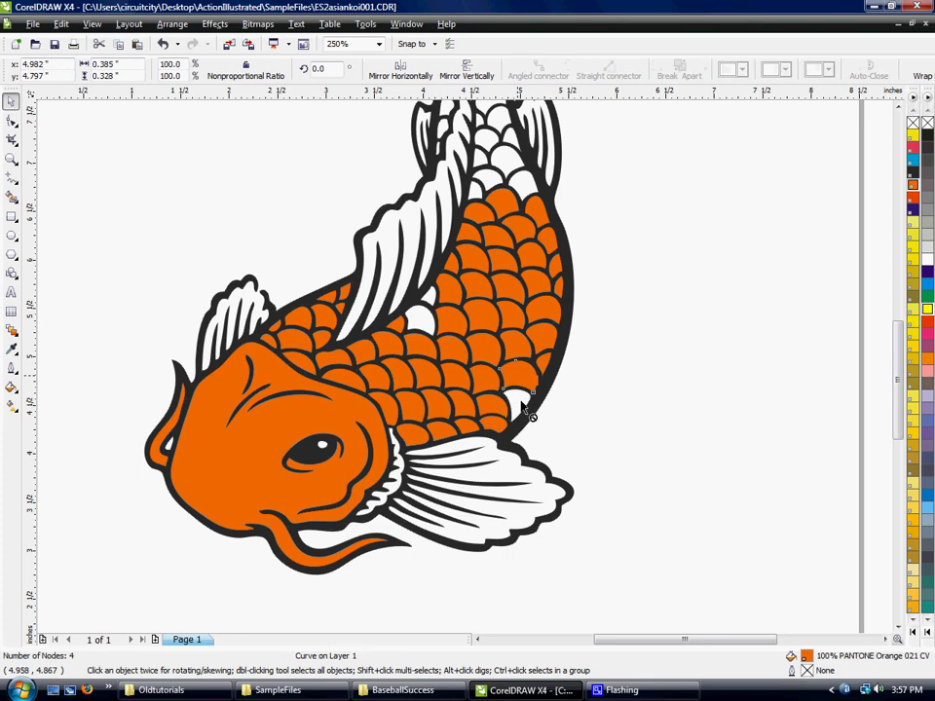
left_click_drag(517, 402, 432, 296)
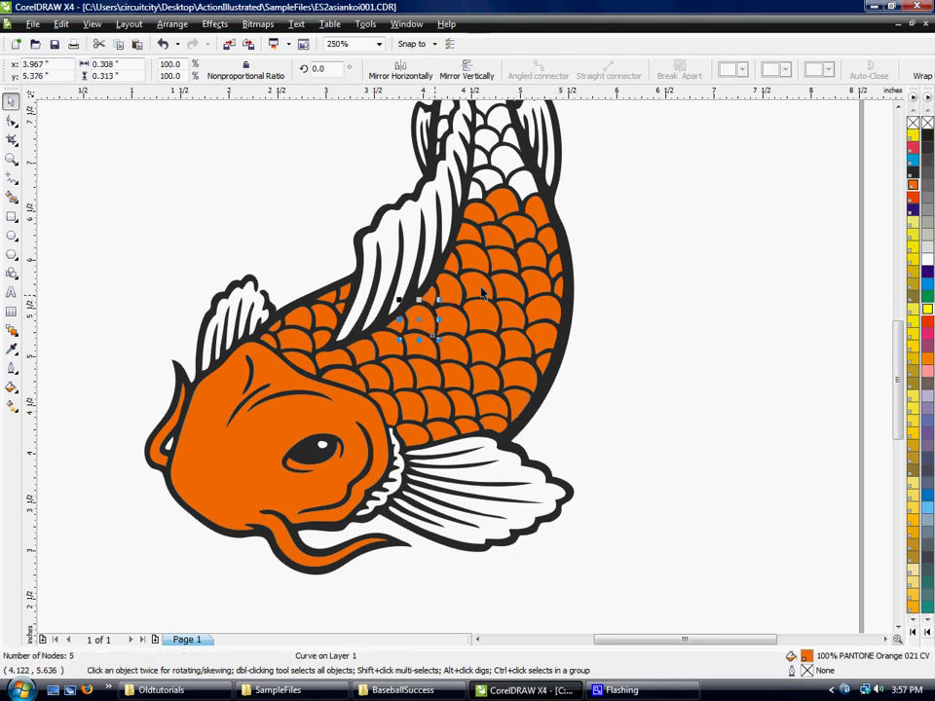
Step: Fill the white scales of the narrow upper body and the two small side fins with PANTONE Orange 021 CV
scroll(648, 340, "up", 5)
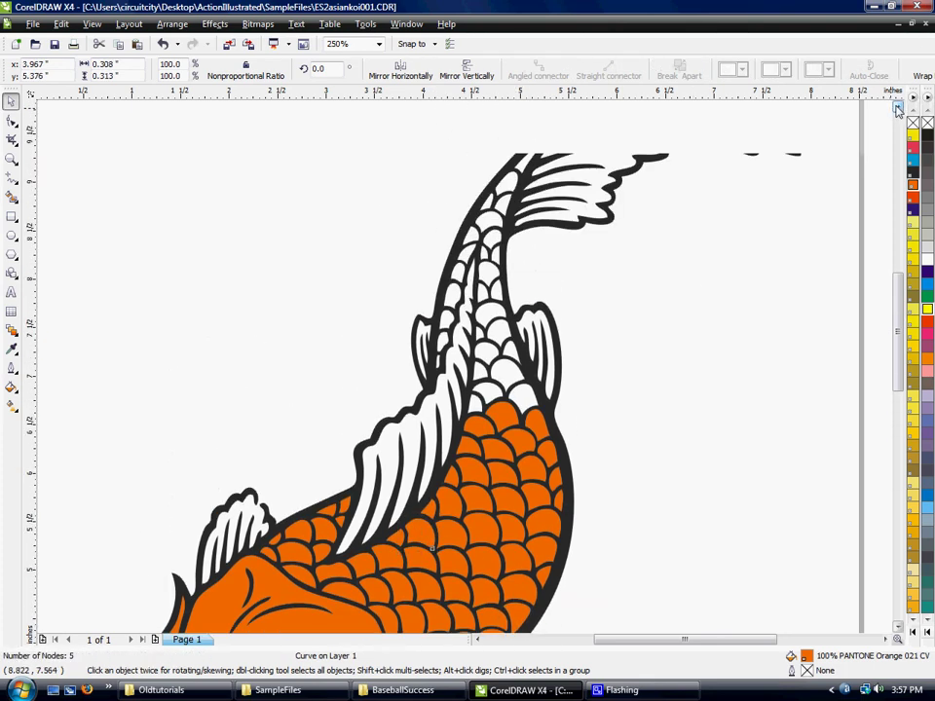
left_click_drag(392, 136, 574, 485)
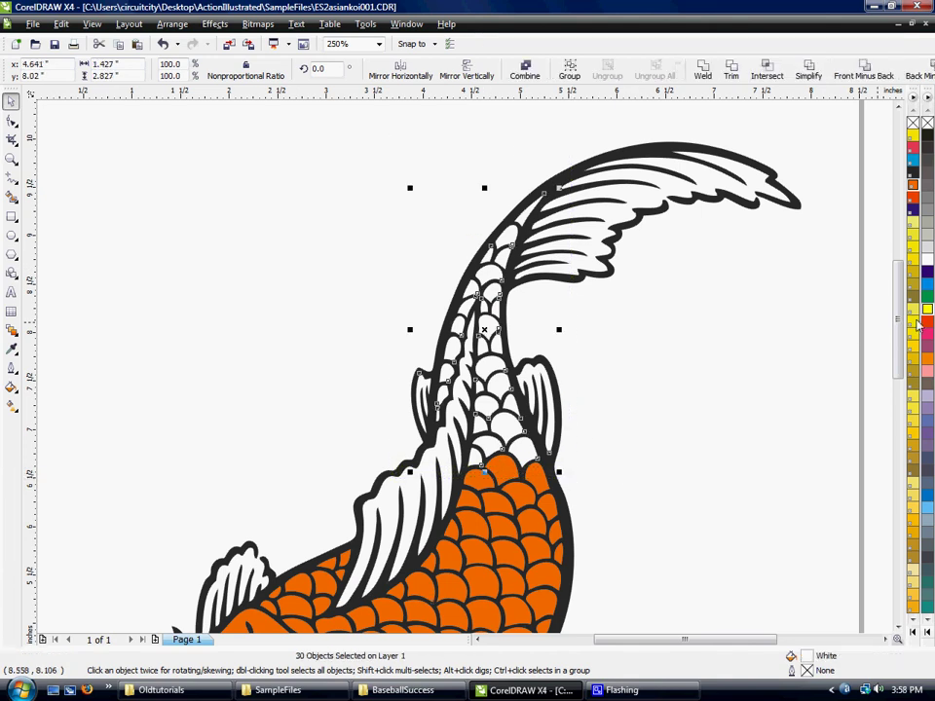
left_click(914, 188)
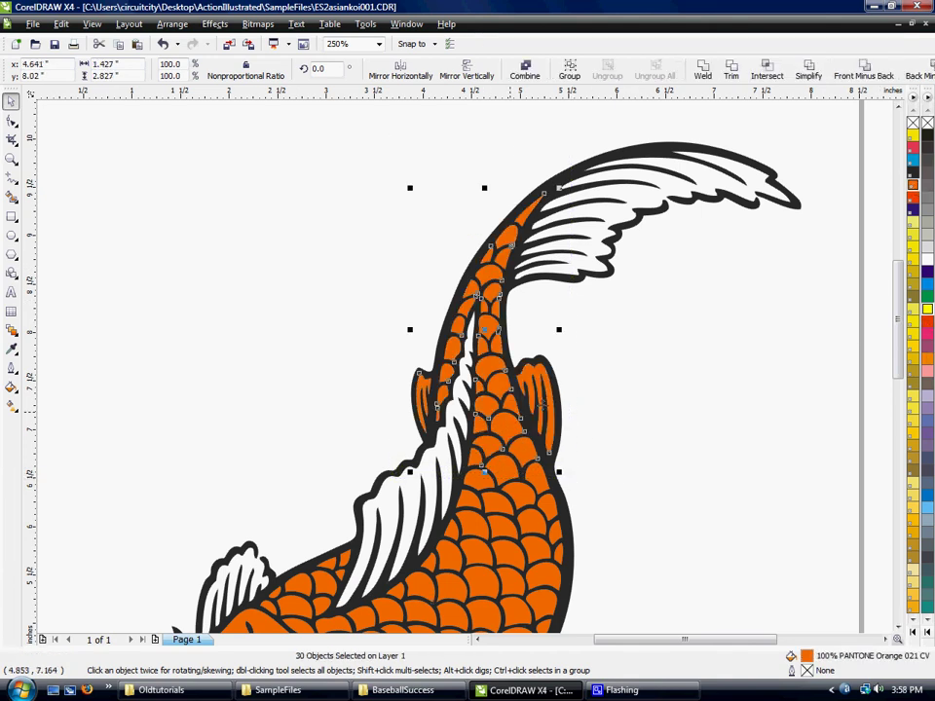
left_click(433, 228)
Step: Recolor the two small side fins on the upper body with PANTONE 122 CV
left_click(541, 365)
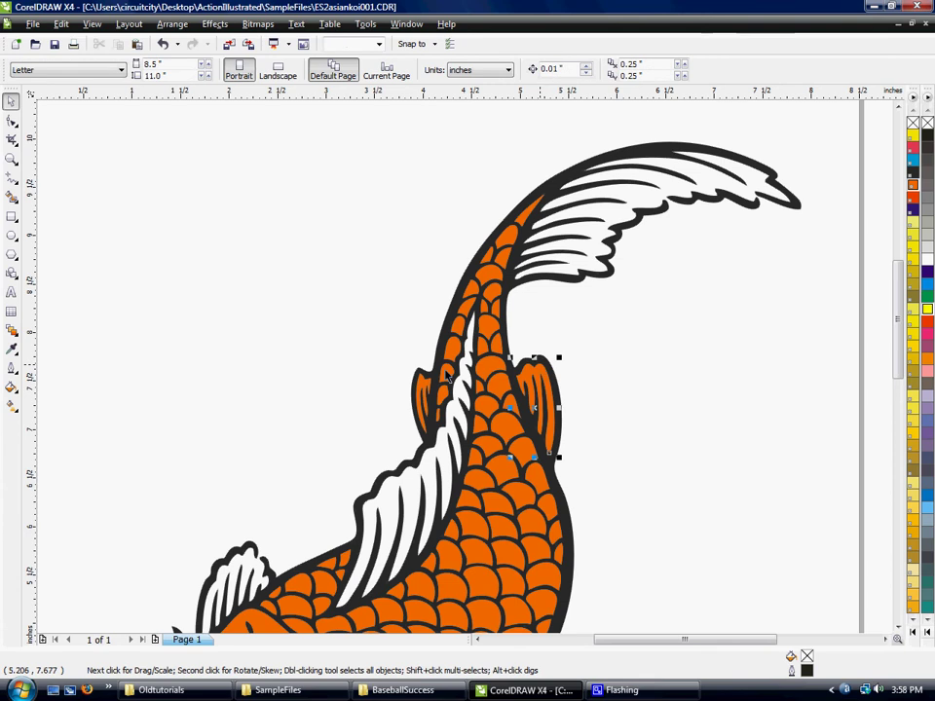
left_click(420, 379, "shift")
left_click(533, 389, "shift")
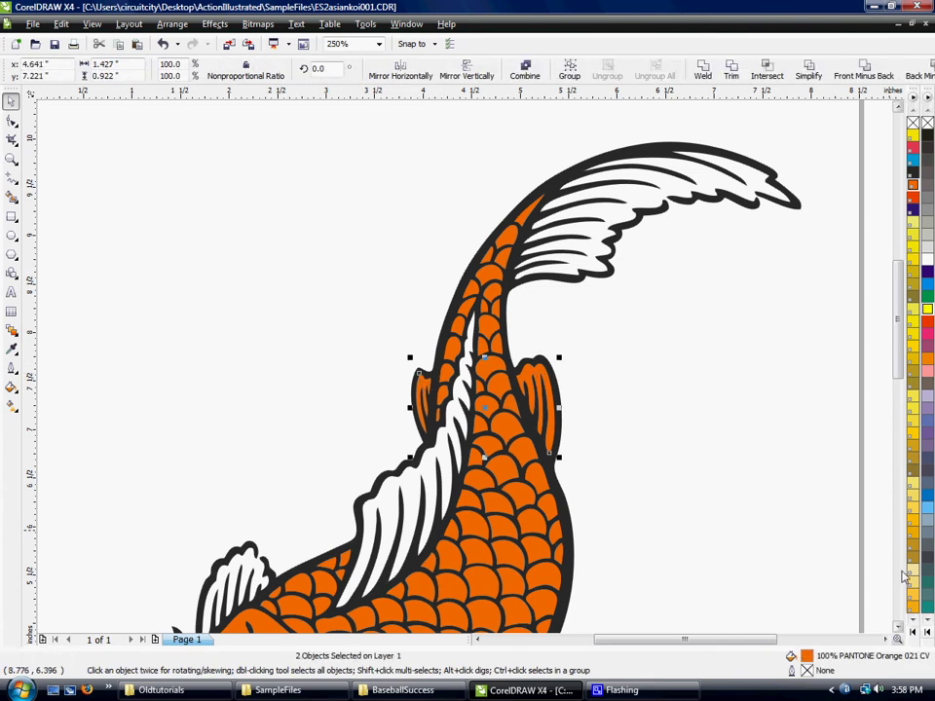
left_click(914, 511)
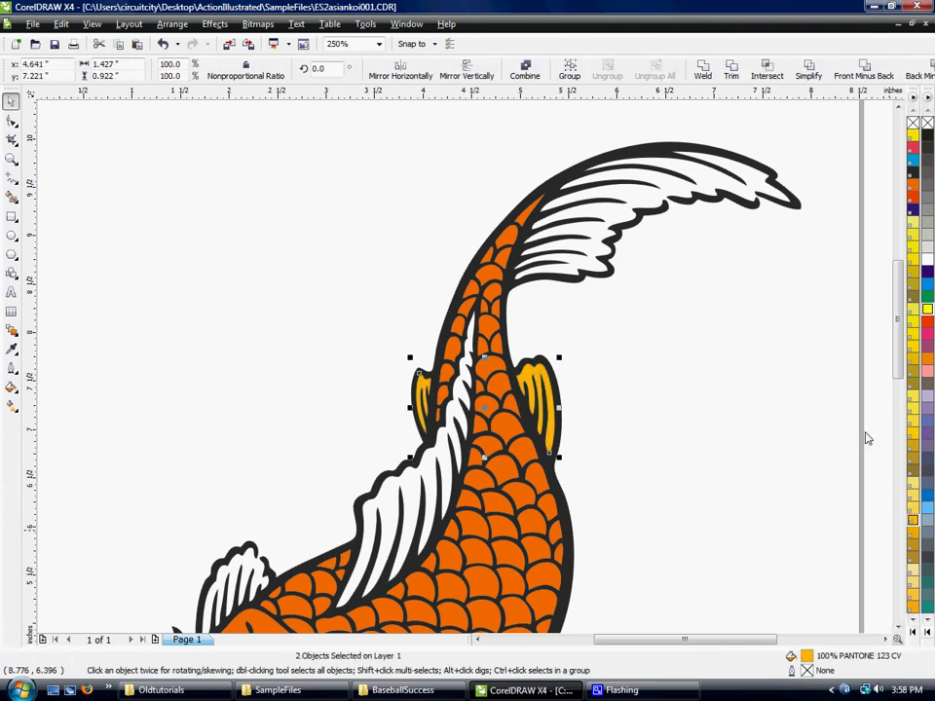
left_click(913, 508)
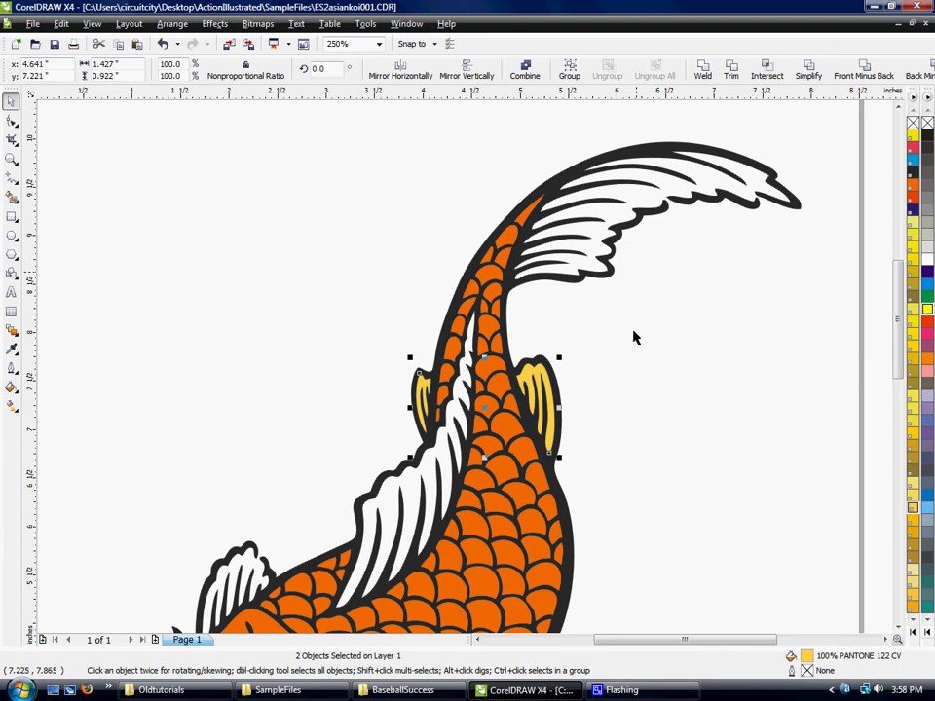
left_click(615, 357)
Step: Copy the side fin's yellow fill to the long back fin and the large lower fin beside the gills
left_click_drag(529, 375, 409, 487)
scroll(900, 580, "down", 3)
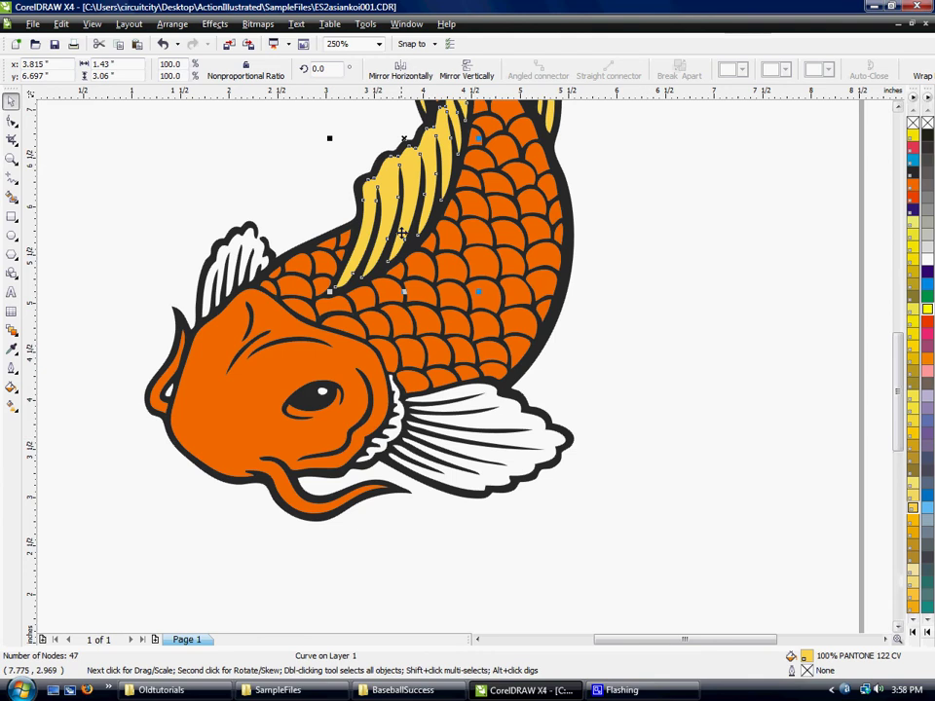
left_click_drag(411, 172, 406, 413)
Step: Fill the ruffled gill shape behind the head with PANTONE 204 CV
left_click(400, 411)
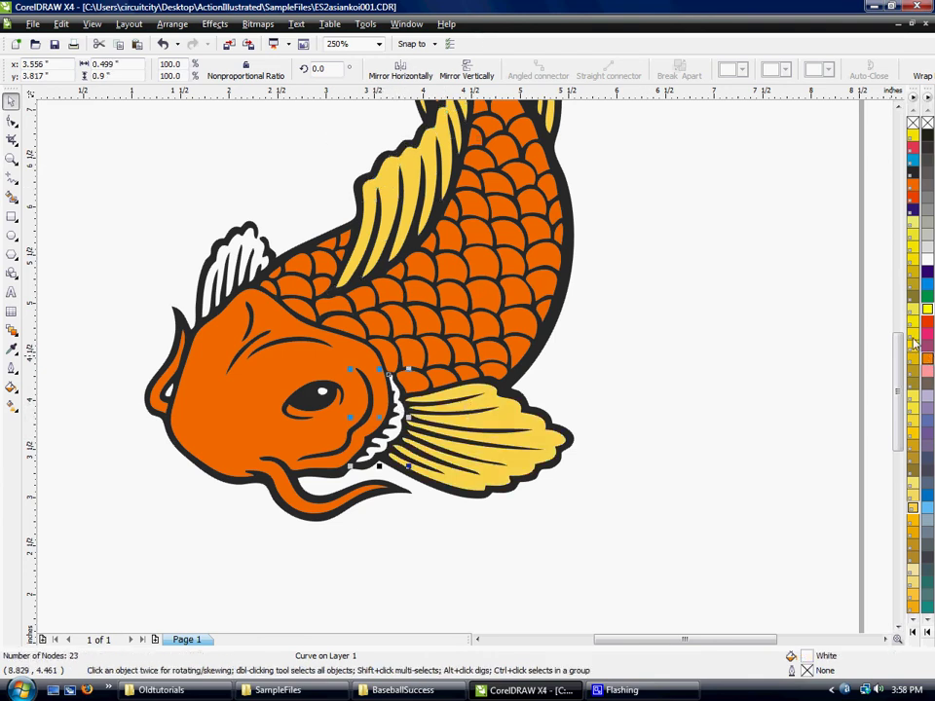
left_click(913, 635)
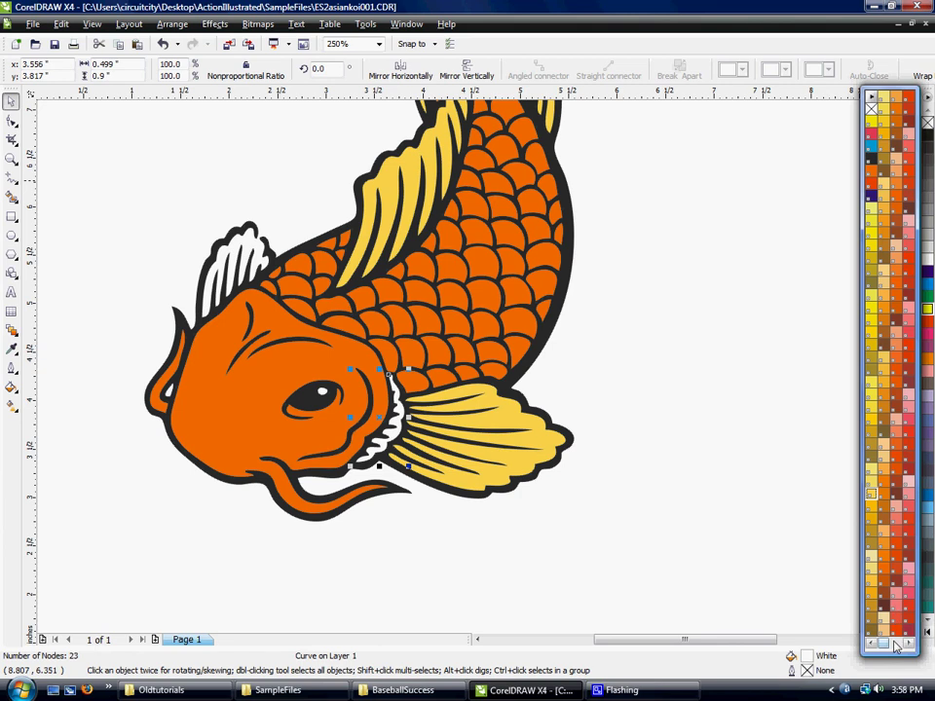
left_click(908, 580)
left_click(654, 442)
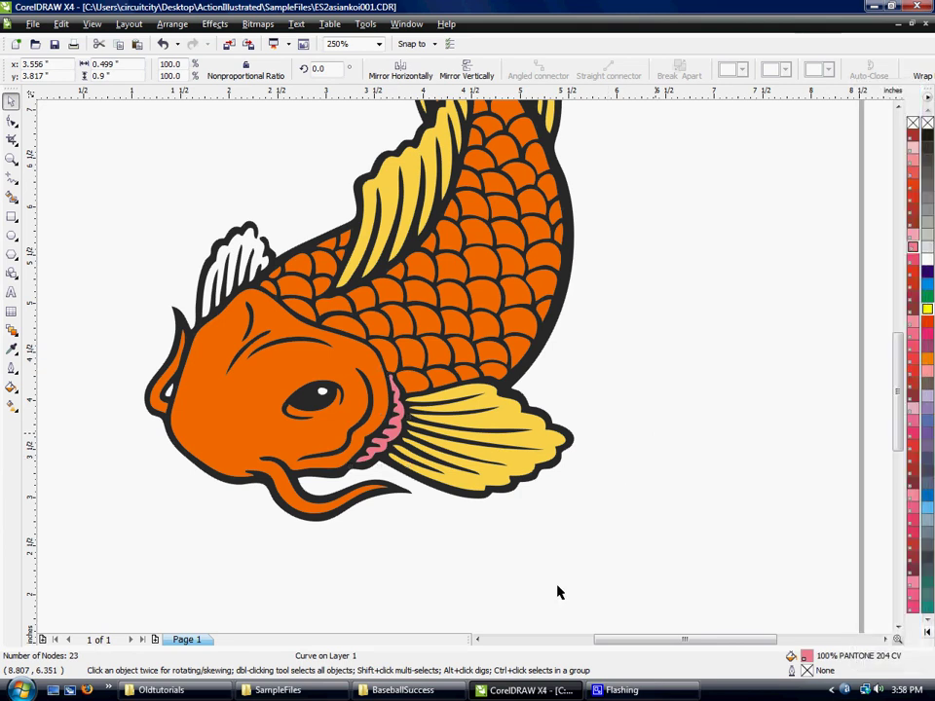
left_click(557, 587)
Step: Turn several scattered body scales black by copying the PANTONE Process Black CV fill of the outline onto them
scroll(557, 588, "down", 1)
scroll(696, 302, "up", 5)
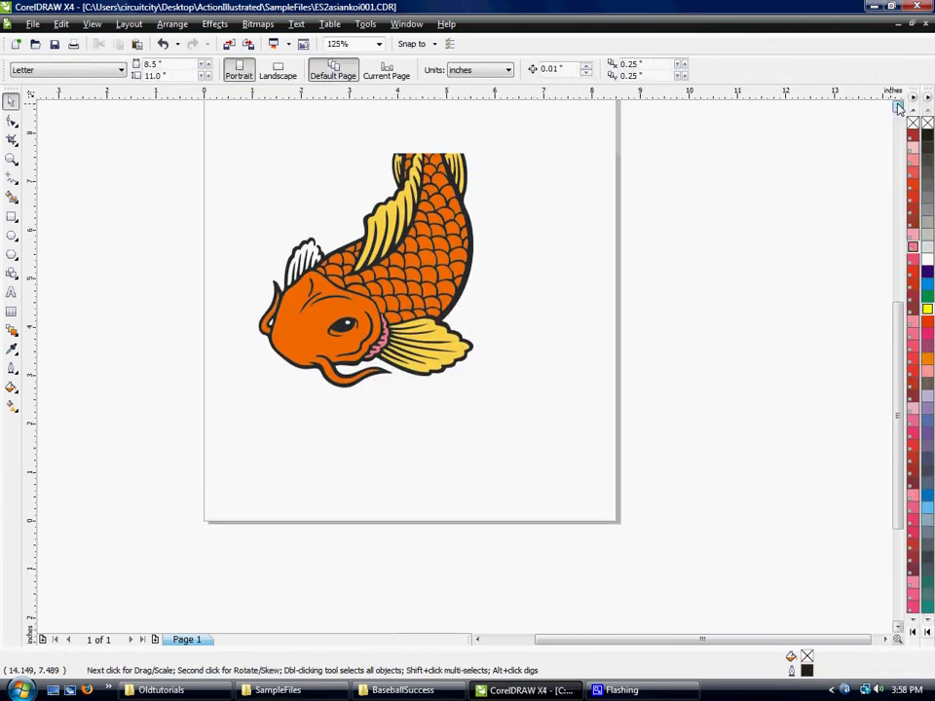
scroll(450, 498, "up", 1)
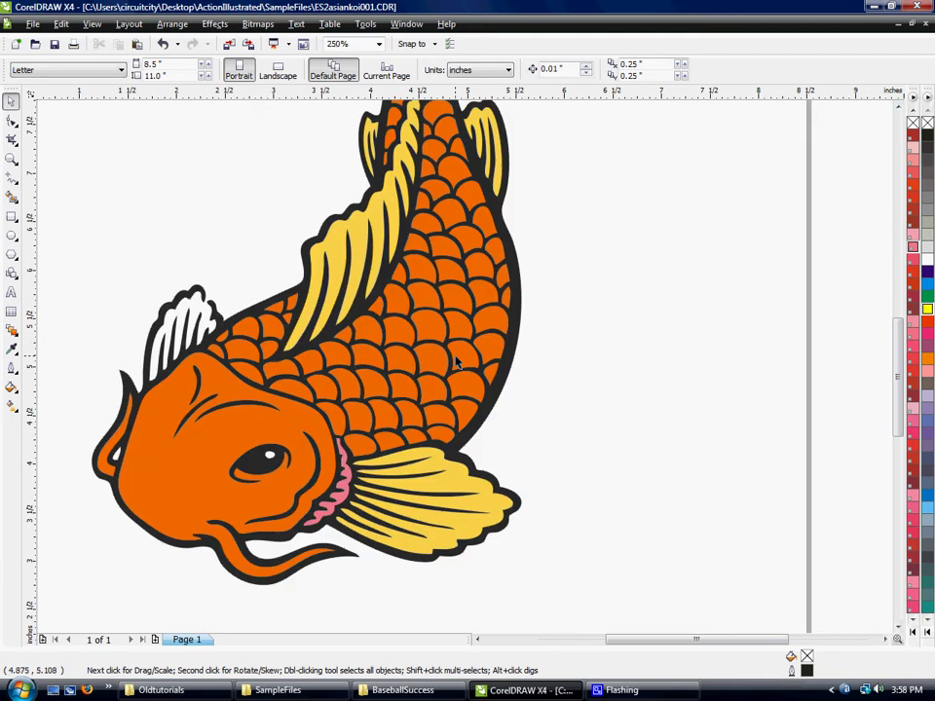
left_click_drag(491, 406, 433, 393)
left_click_drag(432, 393, 378, 390)
left_click_drag(378, 391, 454, 249)
left_click_drag(449, 243, 488, 236)
left_click_drag(447, 122, 445, 125)
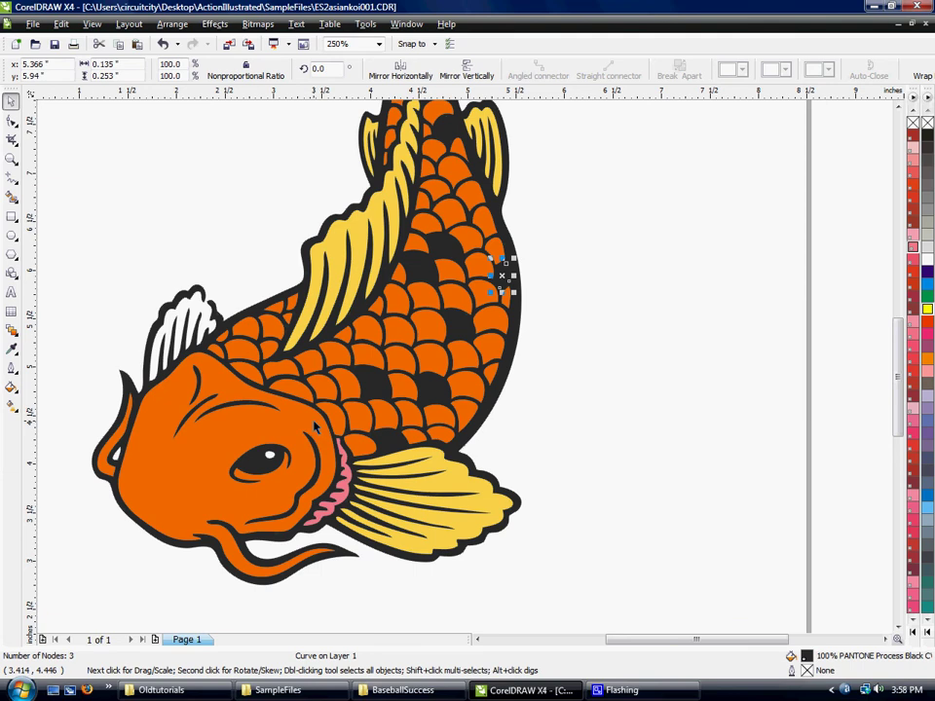
Step: Copy the black fill of an existing dark scale onto a scale between the head and the long back fin
left_click(375, 394)
left_click_drag(375, 395, 286, 389)
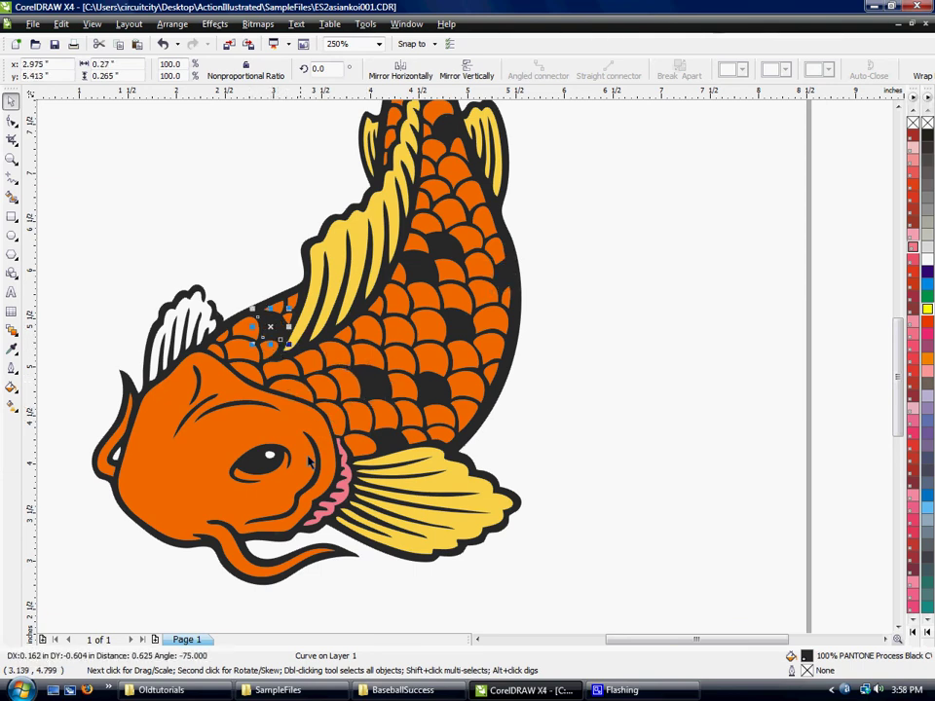
scroll(309, 463, "down", 1)
left_click(694, 320)
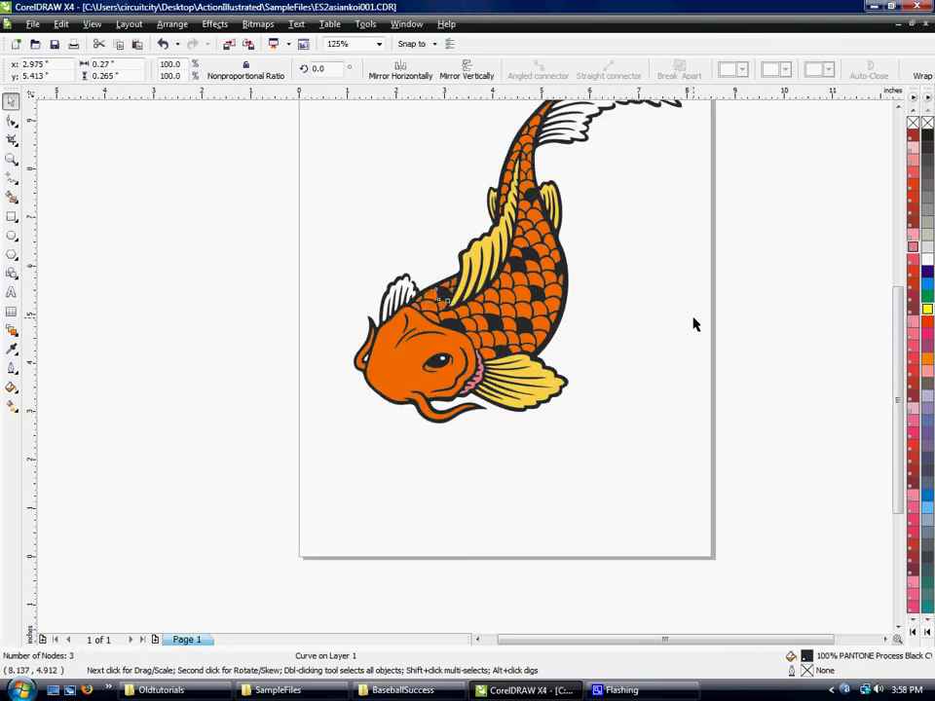
Step: Turn a few scales on the narrow part of the body near the tail black by copying the black fill onto them
left_click(897, 107)
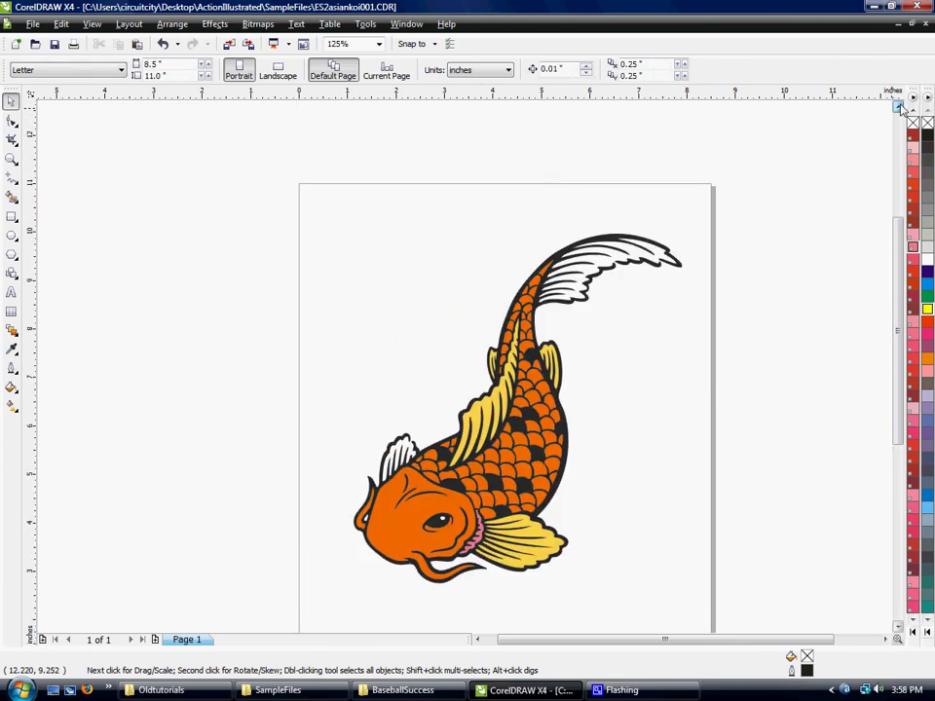
left_click(528, 314)
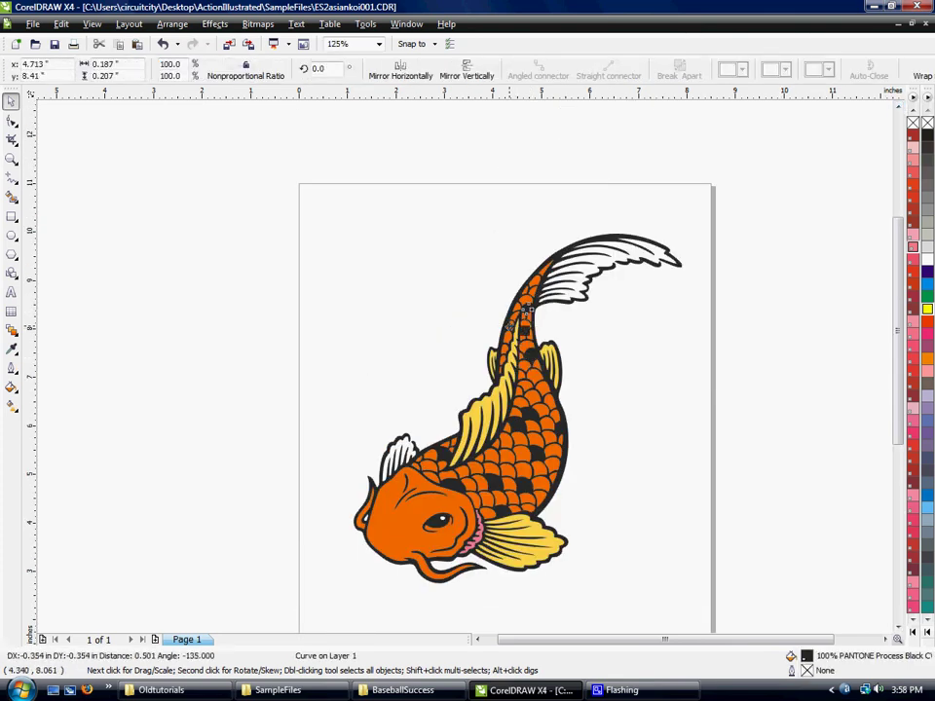
left_click(597, 361)
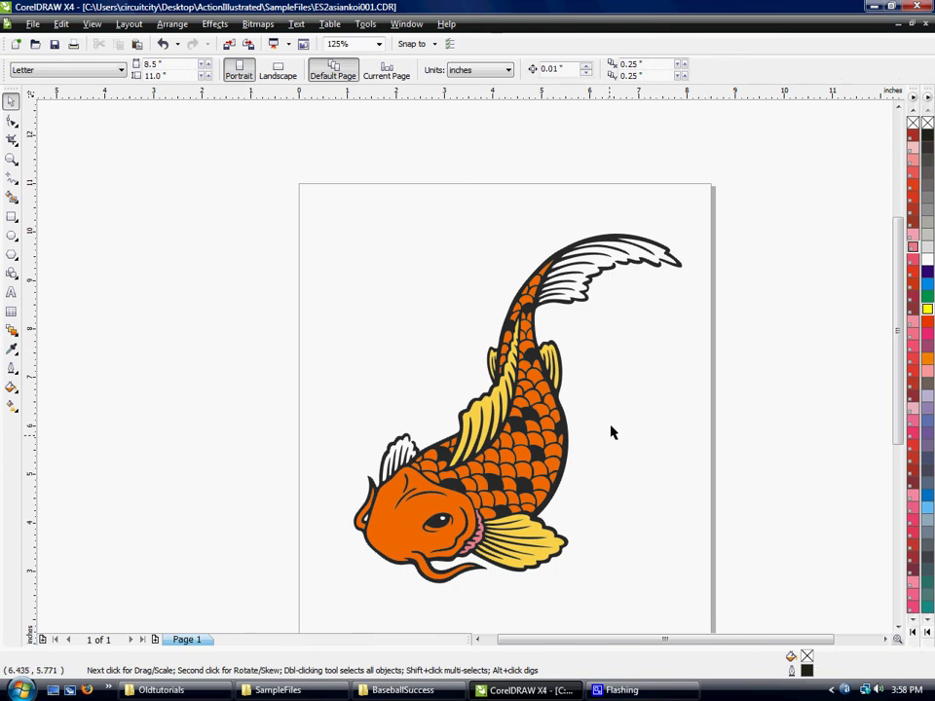
Step: Draw a large ellipse over the koi, about 10.88 in wide and 7.29 in high
scroll(513, 537, "up", 1)
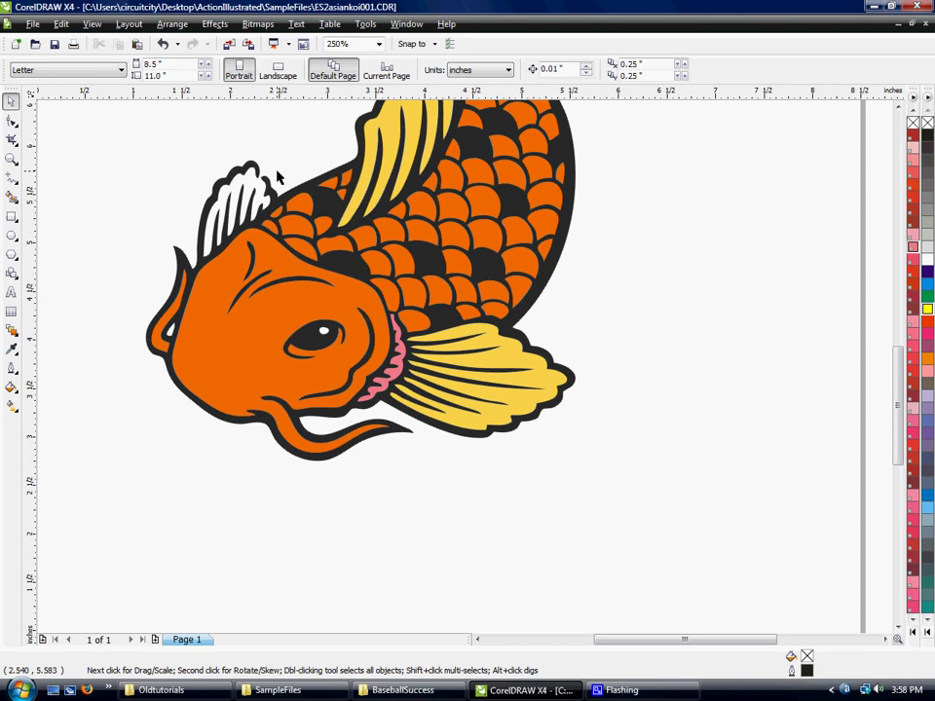
left_click(897, 105)
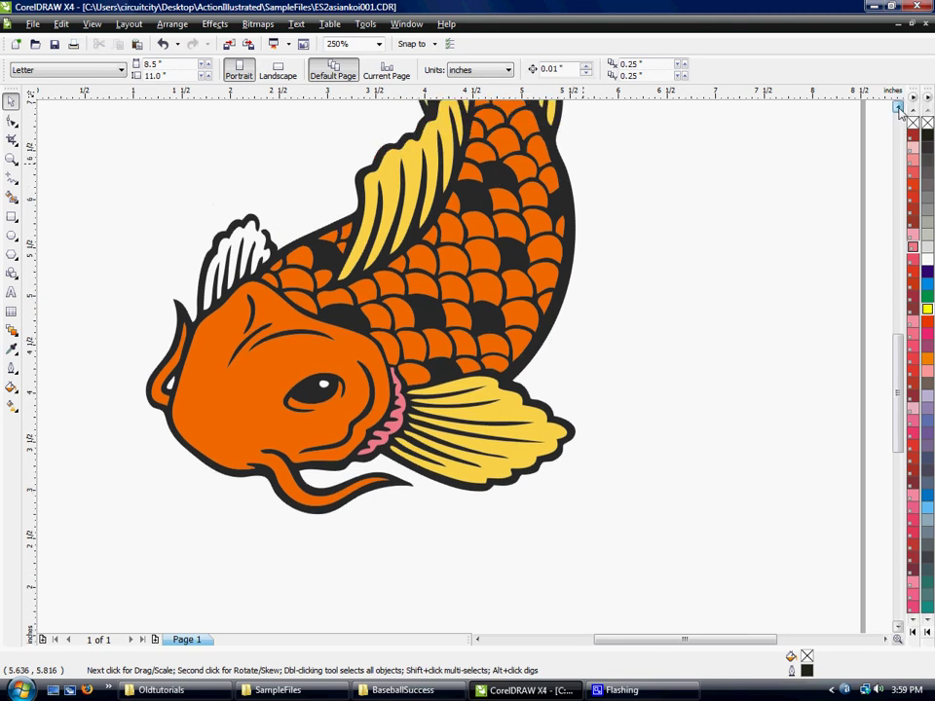
scroll(540, 380, "down", 1)
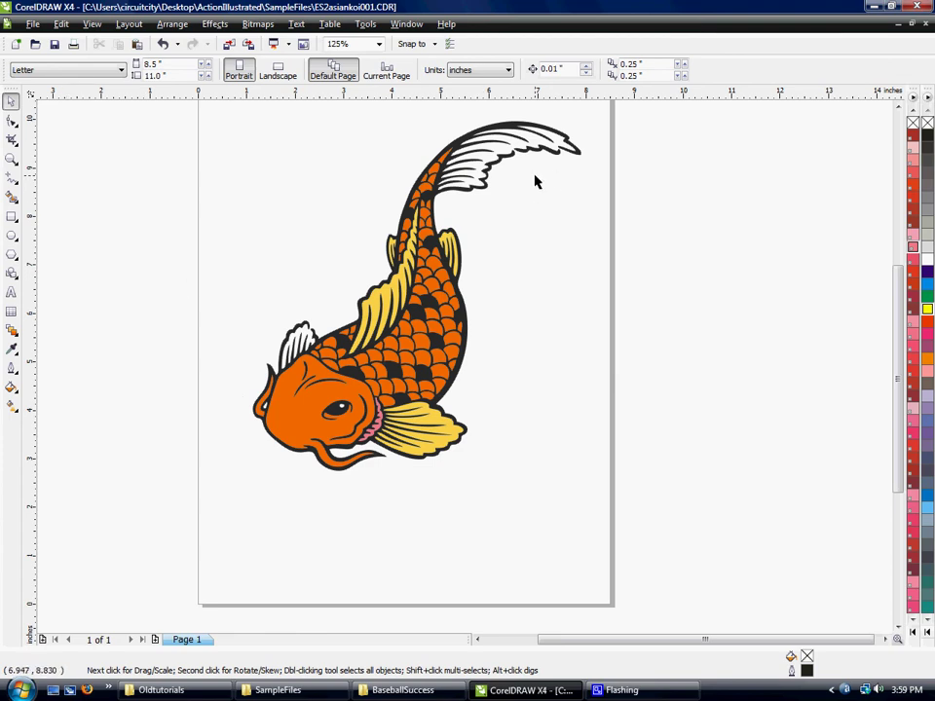
left_click(12, 236)
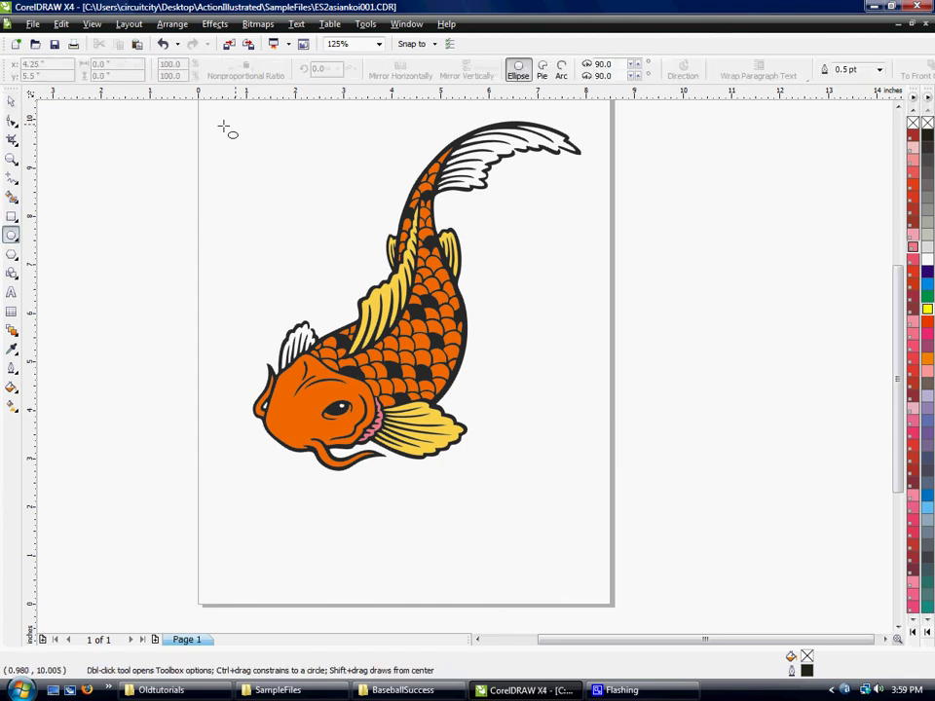
mouse_move(164, 124)
left_mouse_down()
mouse_move(503, 331)
mouse_move(595, 424)
mouse_move(695, 482)
left_mouse_up()
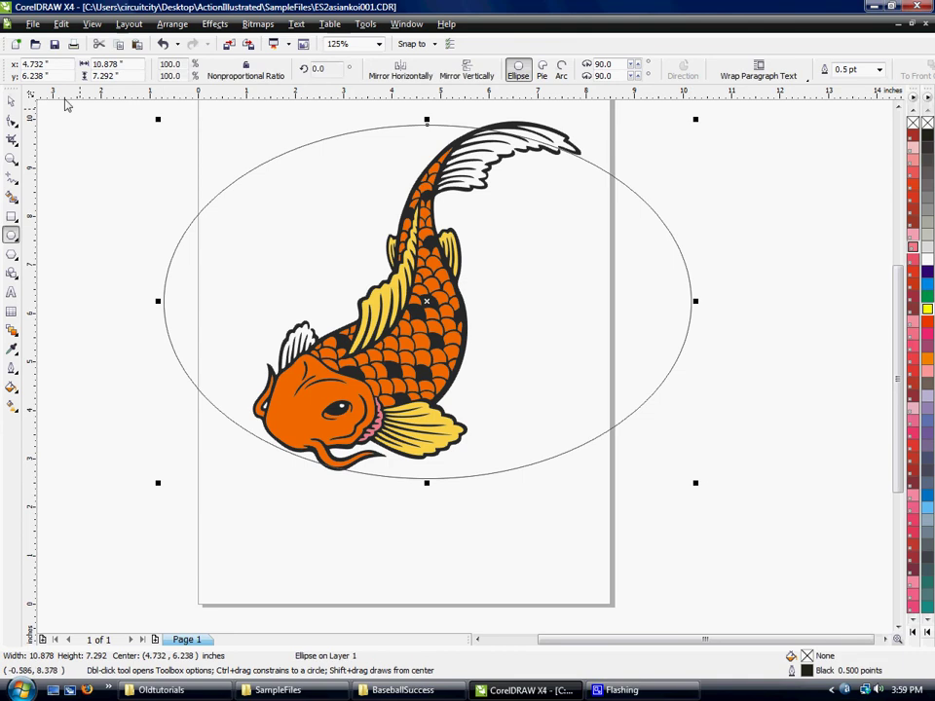
Step: Fill the ellipse over the koi with the light blue PANTONE 2717 CV
left_click(12, 102)
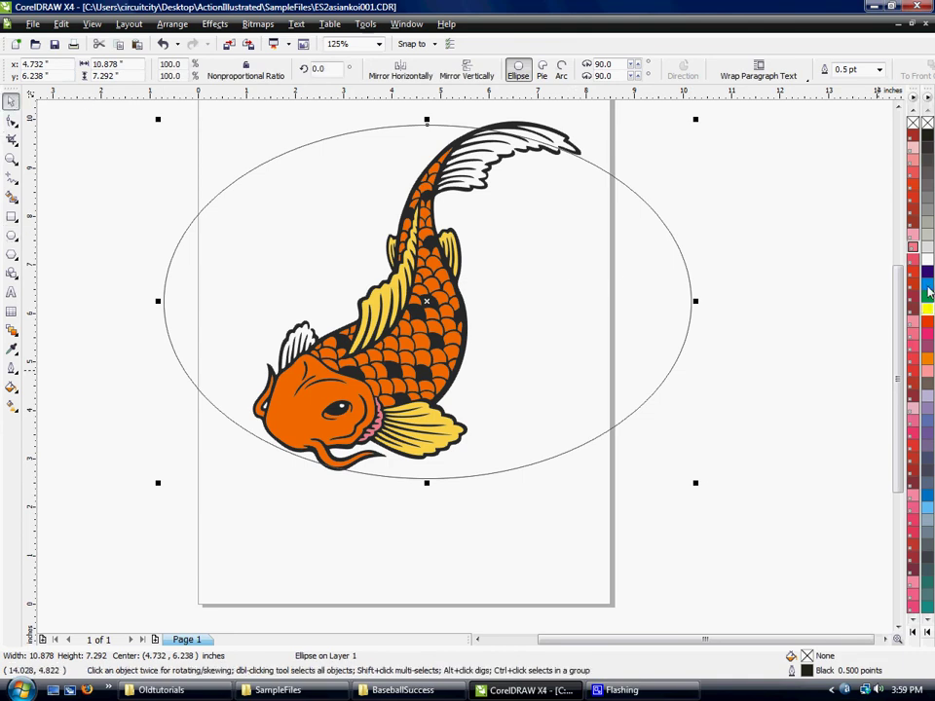
left_click(915, 636)
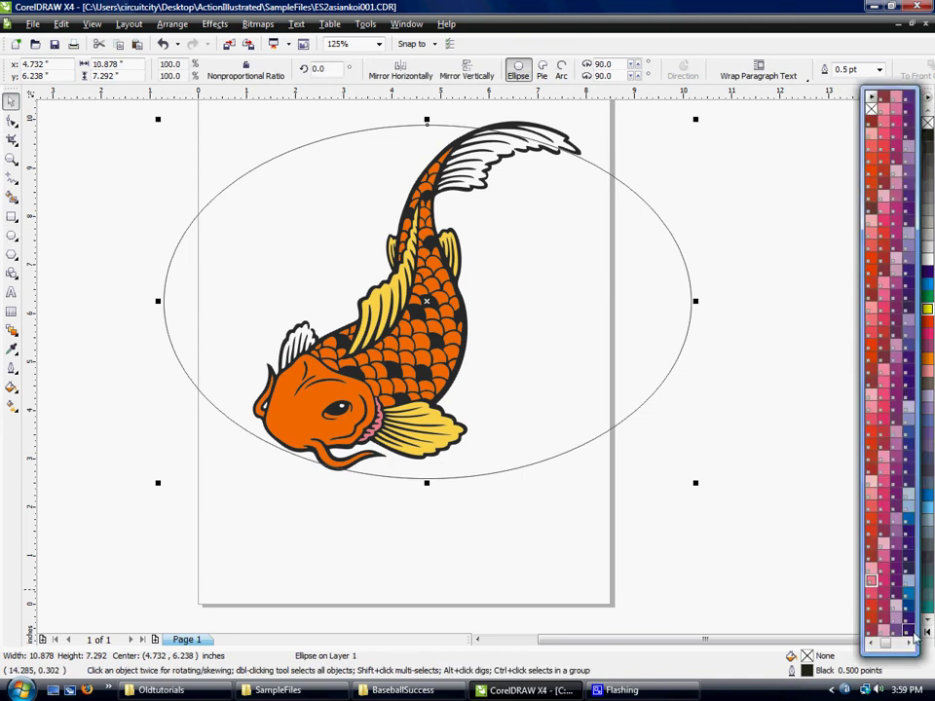
left_click(908, 505)
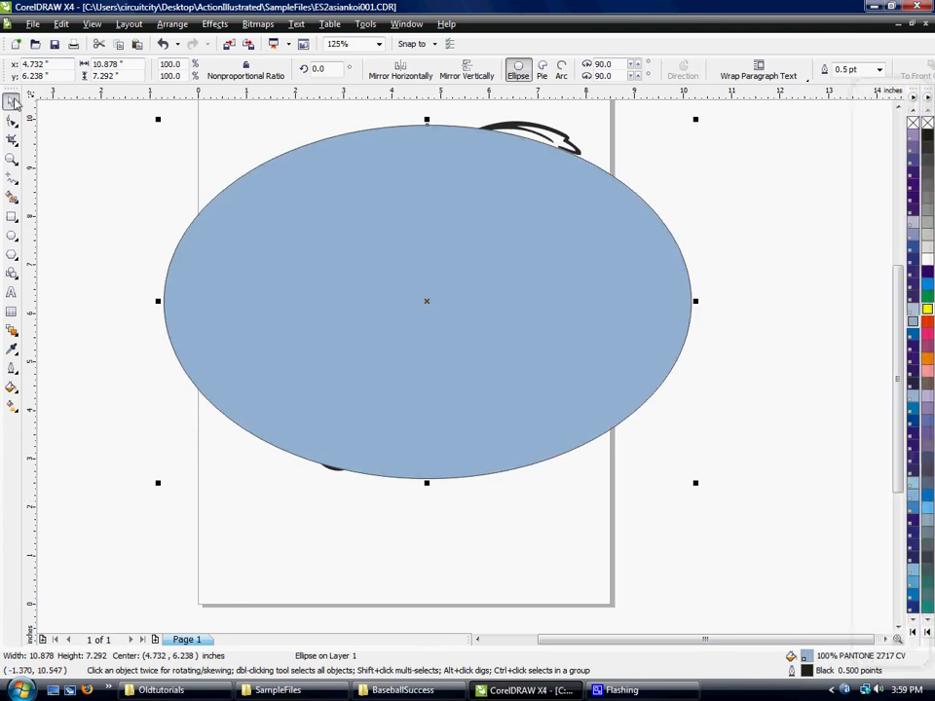
Step: Send the blue ellipse behind the koi artwork
left_click(174, 25)
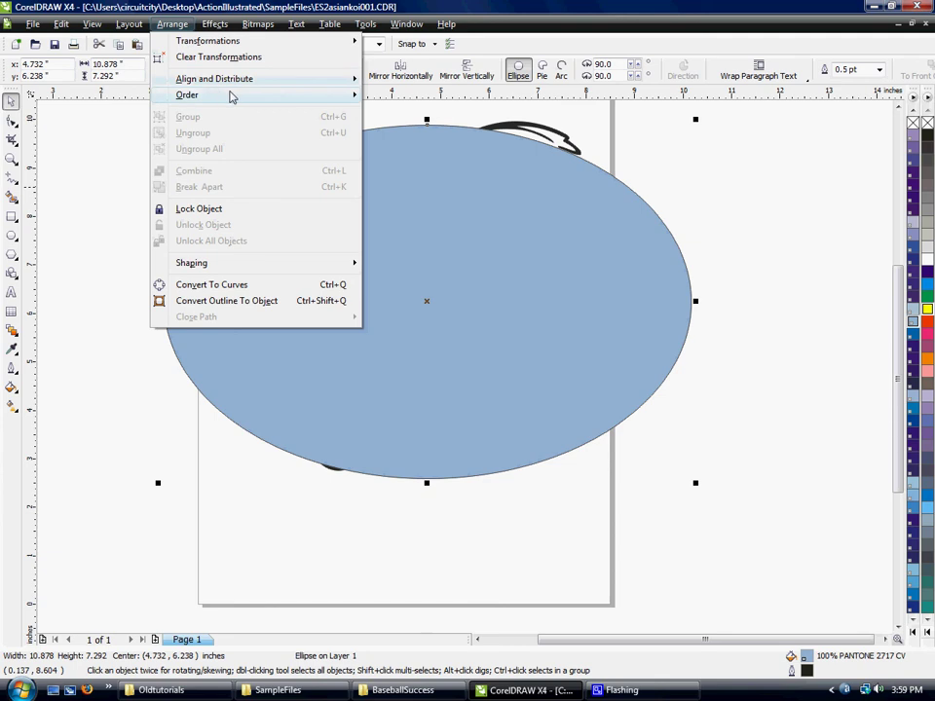
mouse_move(235, 96)
left_click(401, 113)
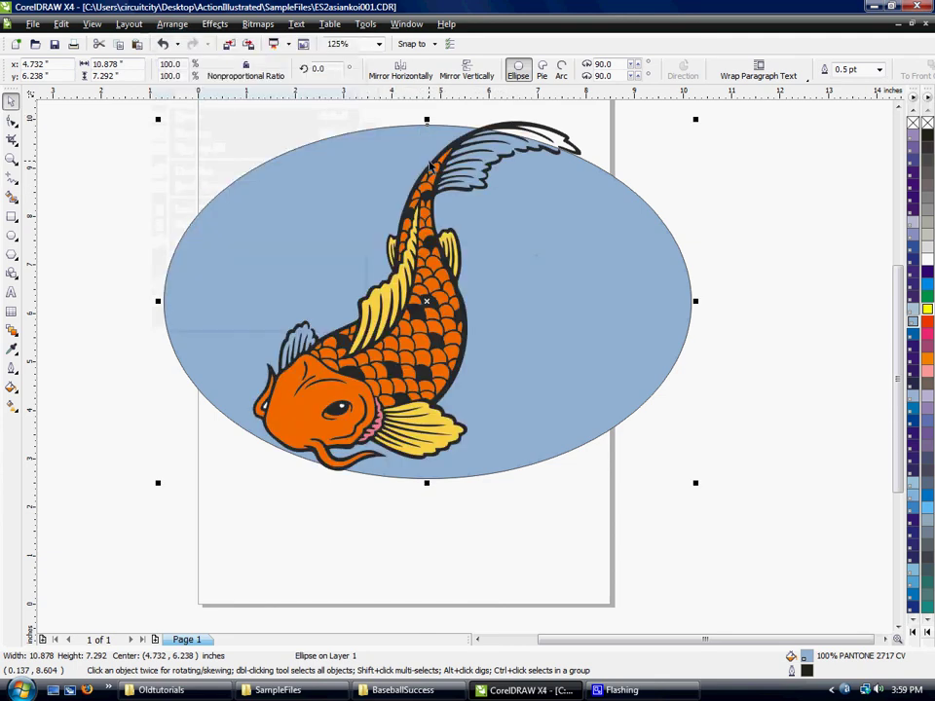
left_click(576, 234)
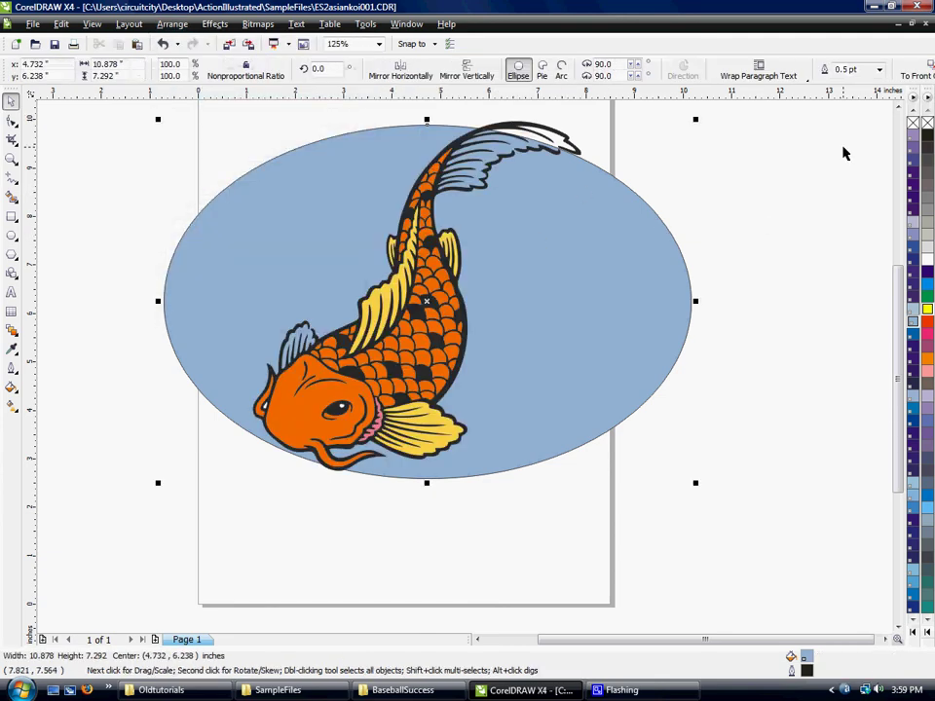
Step: Stretch the blue ellipse to about 7.8 in high and shift it slightly so it sits behind more of the fish
left_click(897, 107)
left_click_drag(426, 225, 430, 200)
left_click_drag(316, 298, 320, 318)
key("Escape")
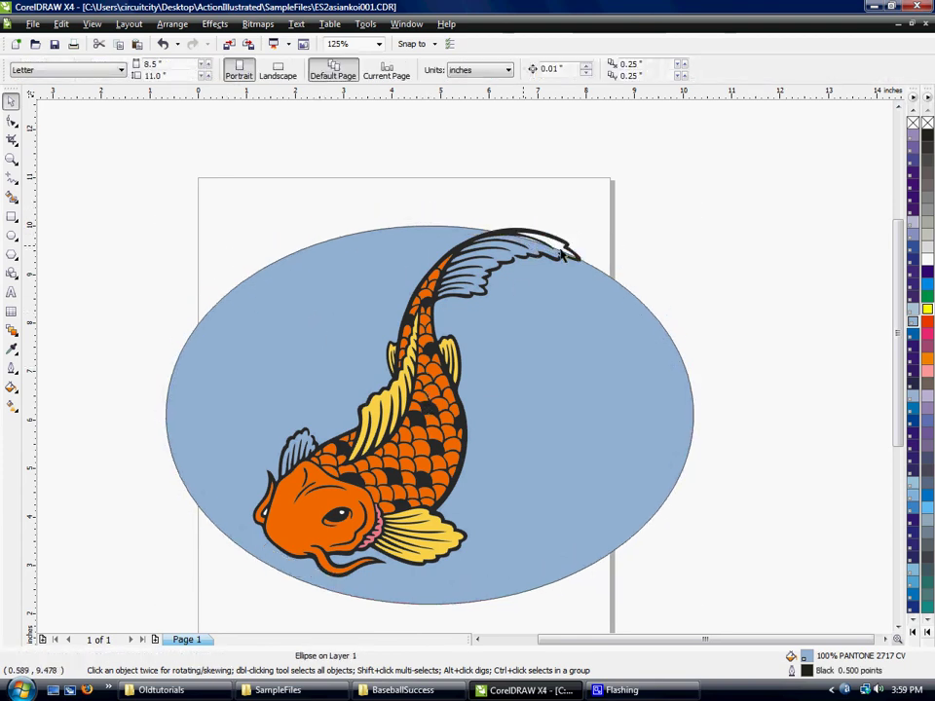
Step: Try to copy the side fin's PANTONE 122 CV fill to the tail fin, and undo the recoloring
scroll(547, 251, "up", 1)
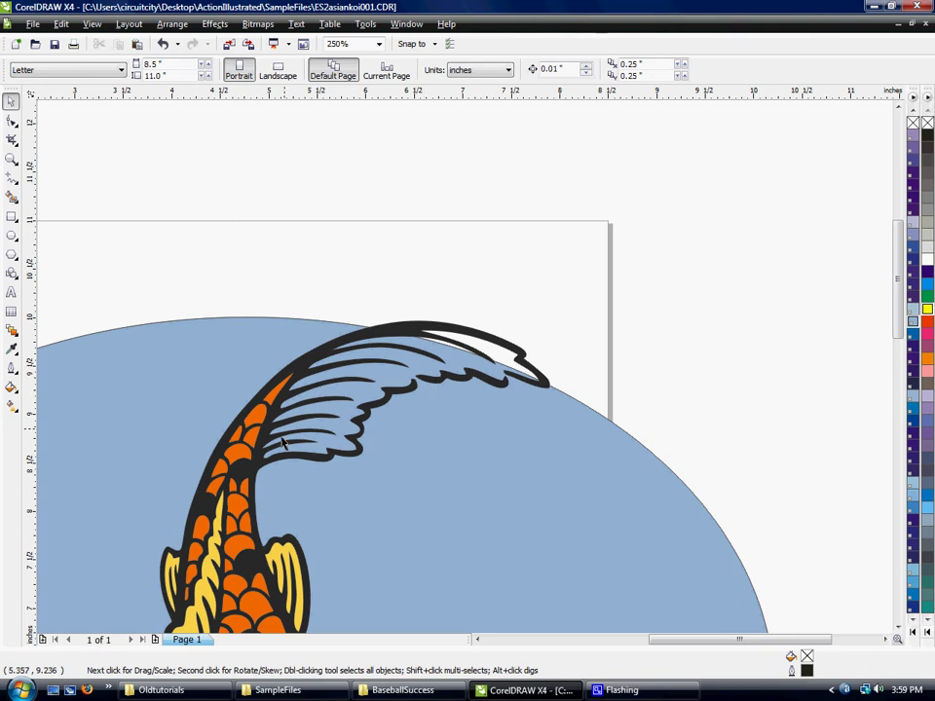
left_click_drag(290, 552, 354, 386)
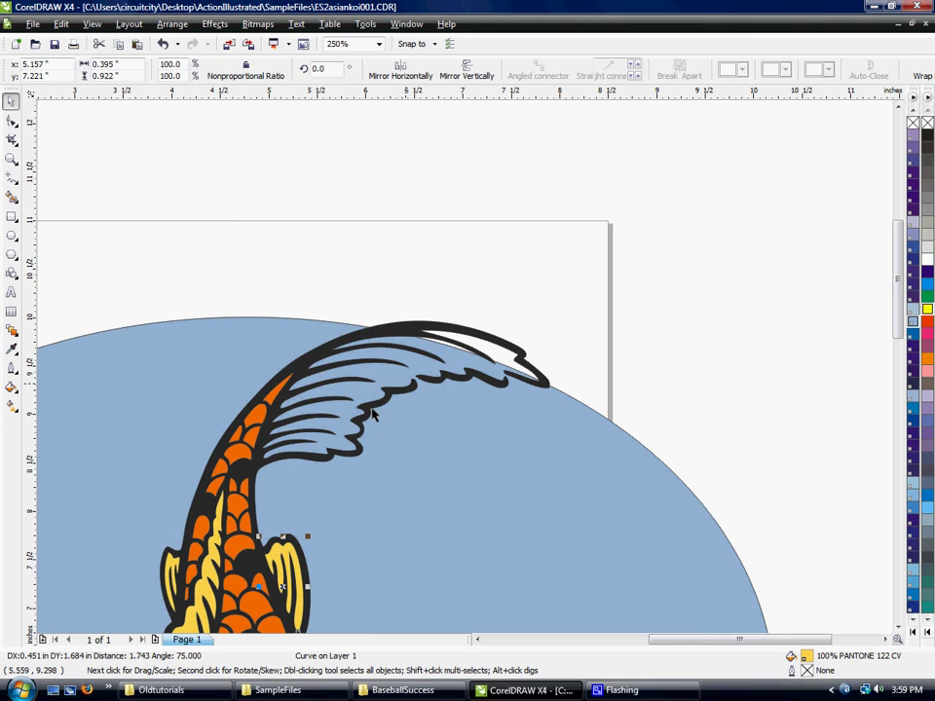
left_click(351, 425)
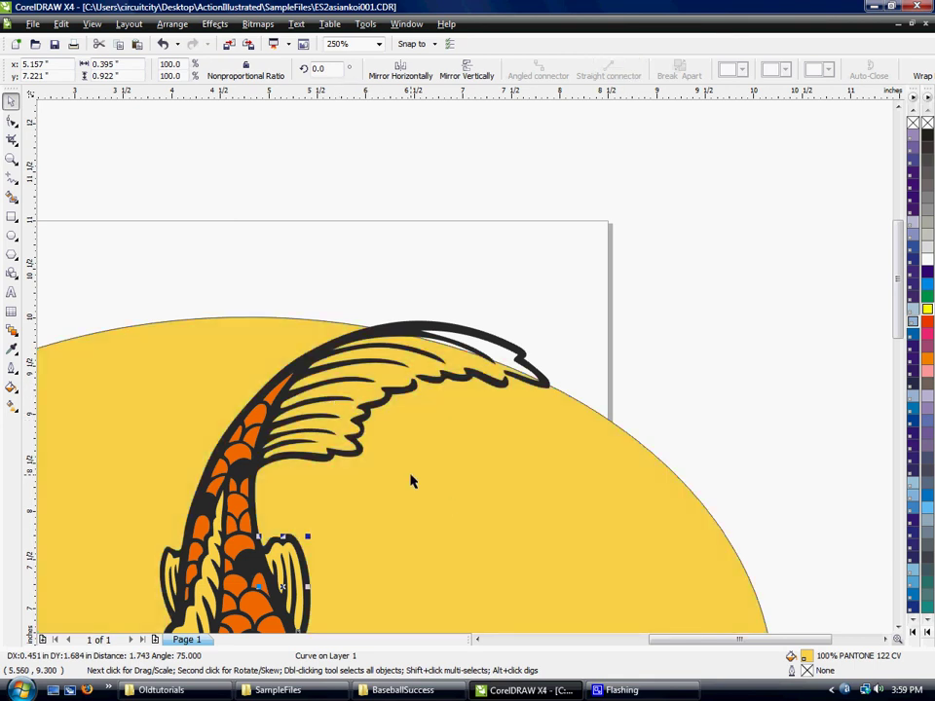
key("ctrl+z")
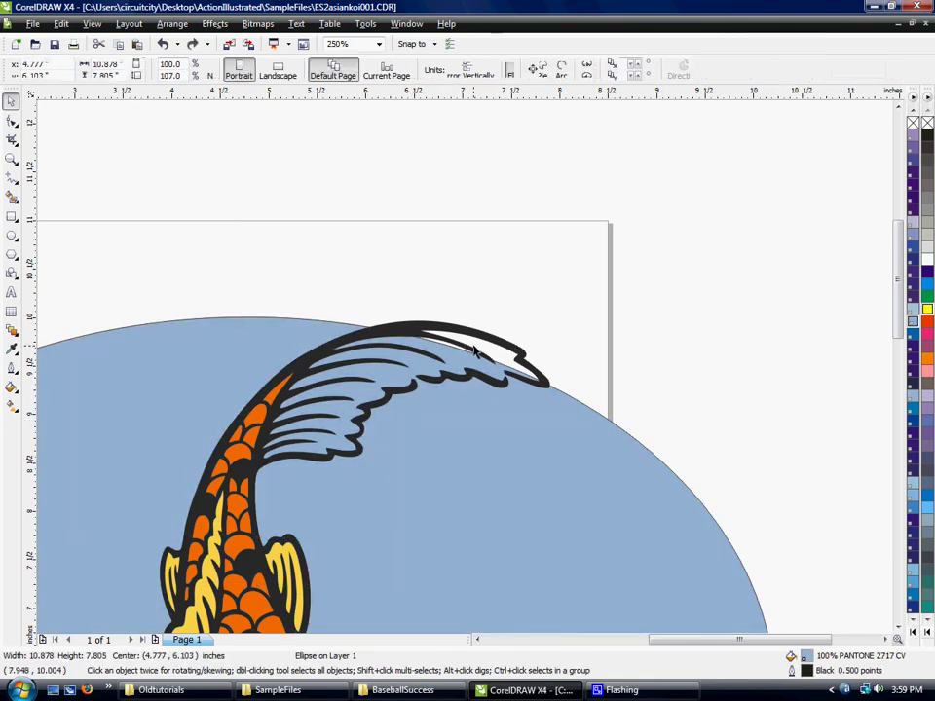
Step: Examine the outlines of the tail and of the small fin behind the head for openings
left_click(452, 341)
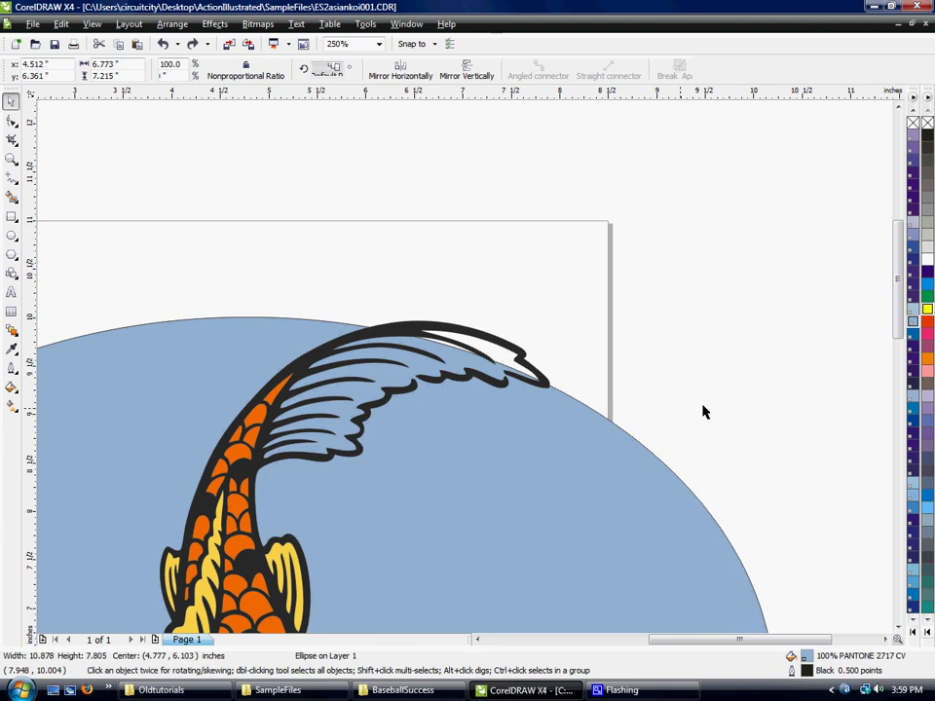
left_click(702, 413)
left_click(898, 628)
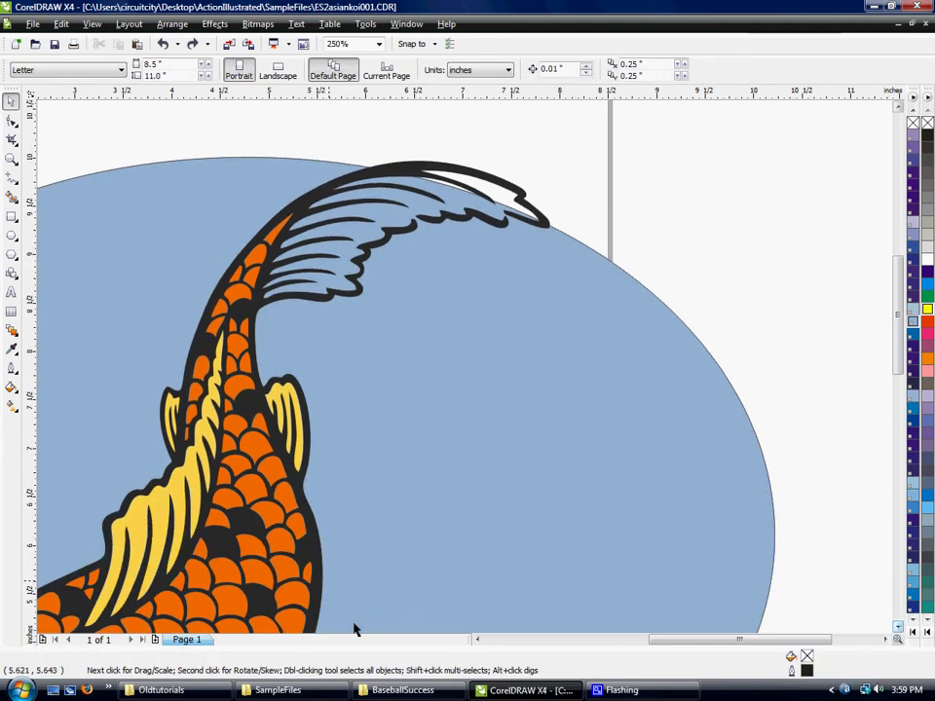
left_click(536, 642)
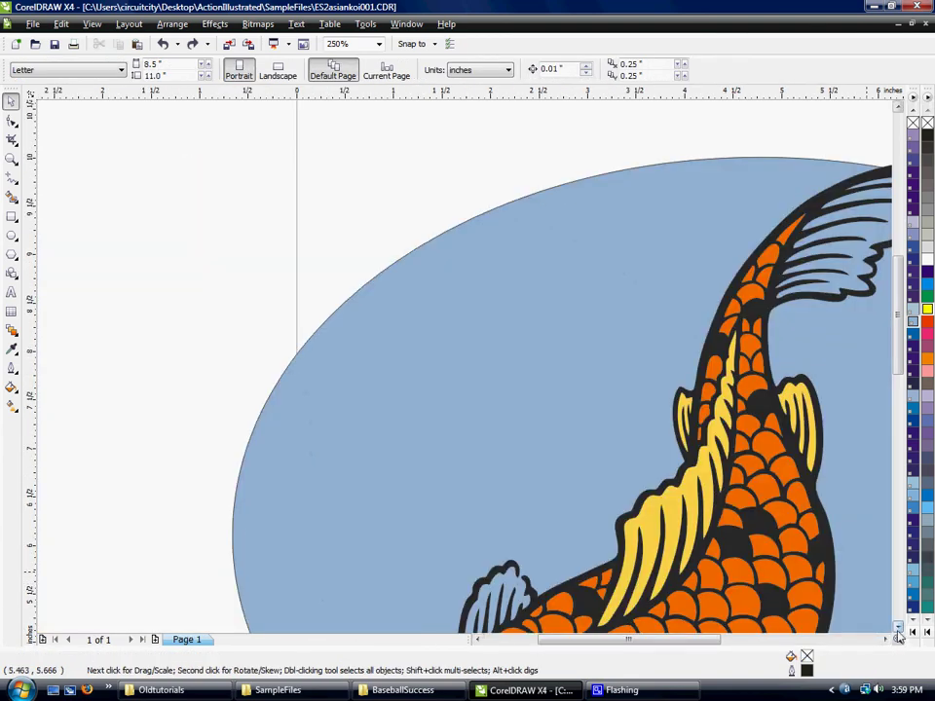
scroll(502, 374, "down", 3)
scroll(559, 470, "up", 1)
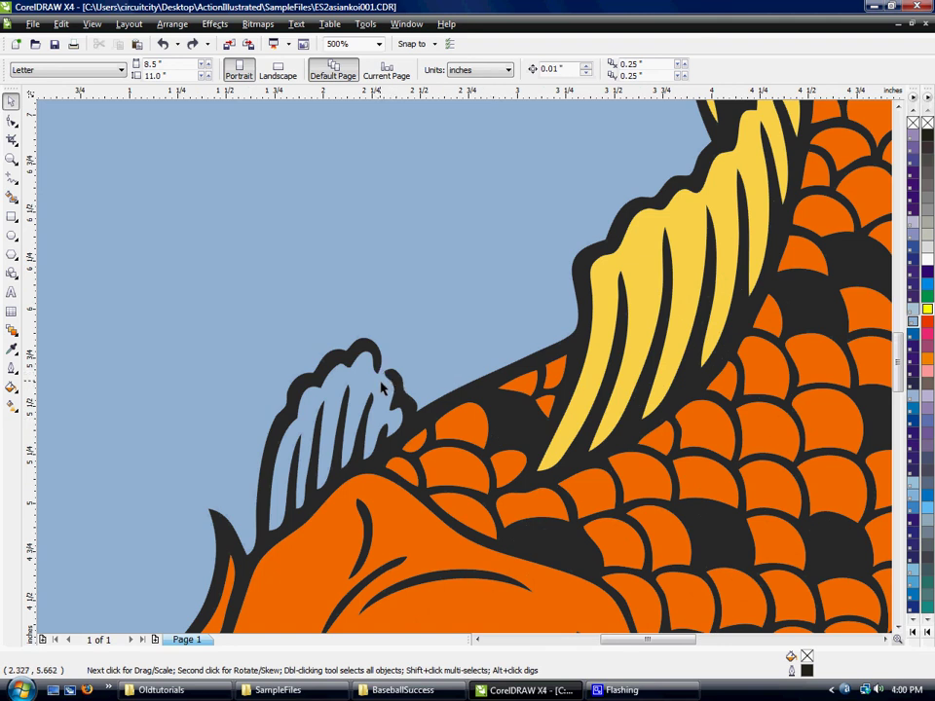
scroll(443, 351, "up", 2)
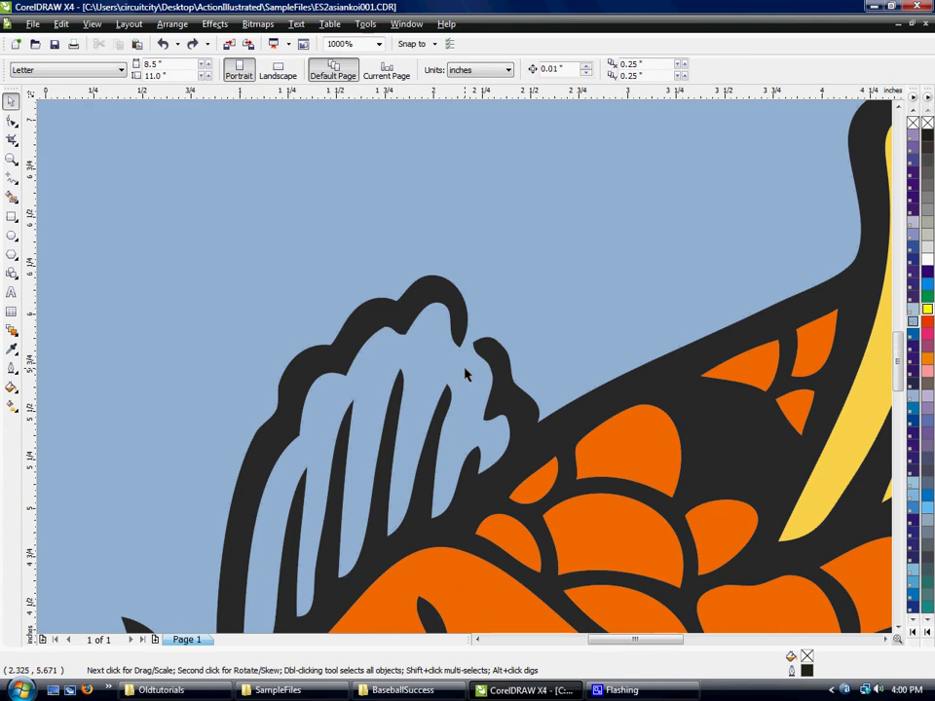
scroll(513, 442, "down", 2)
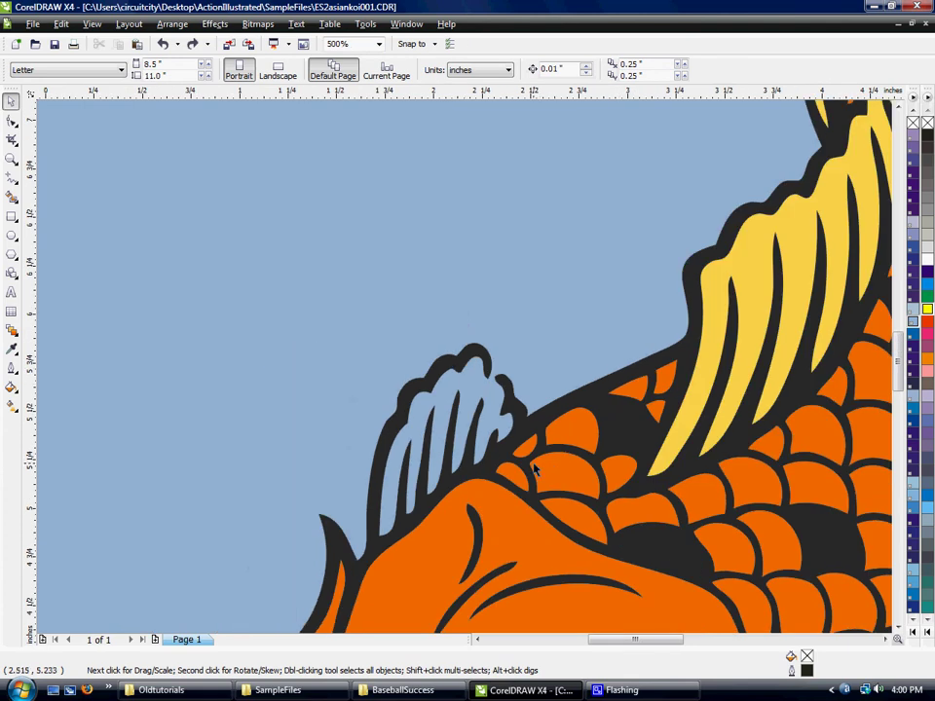
scroll(365, 414, "down", 2)
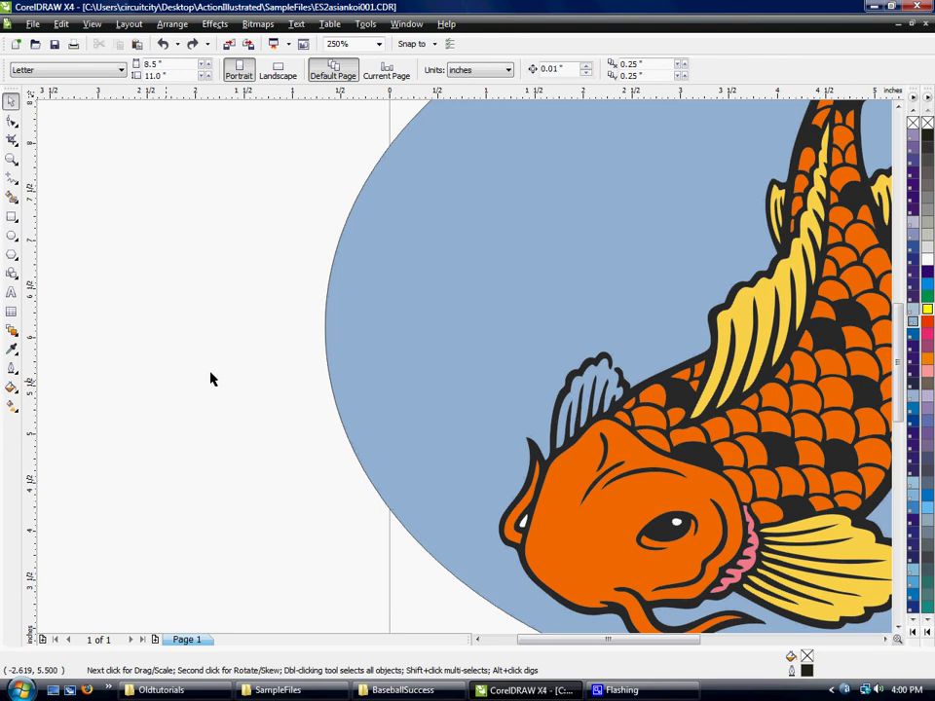
left_click(365, 365)
left_click(160, 502)
Step: Draw a small closed freehand shape, about 0.066 by 0.049 in, across the gap in the outline of the fin behind the head
left_click(10, 178)
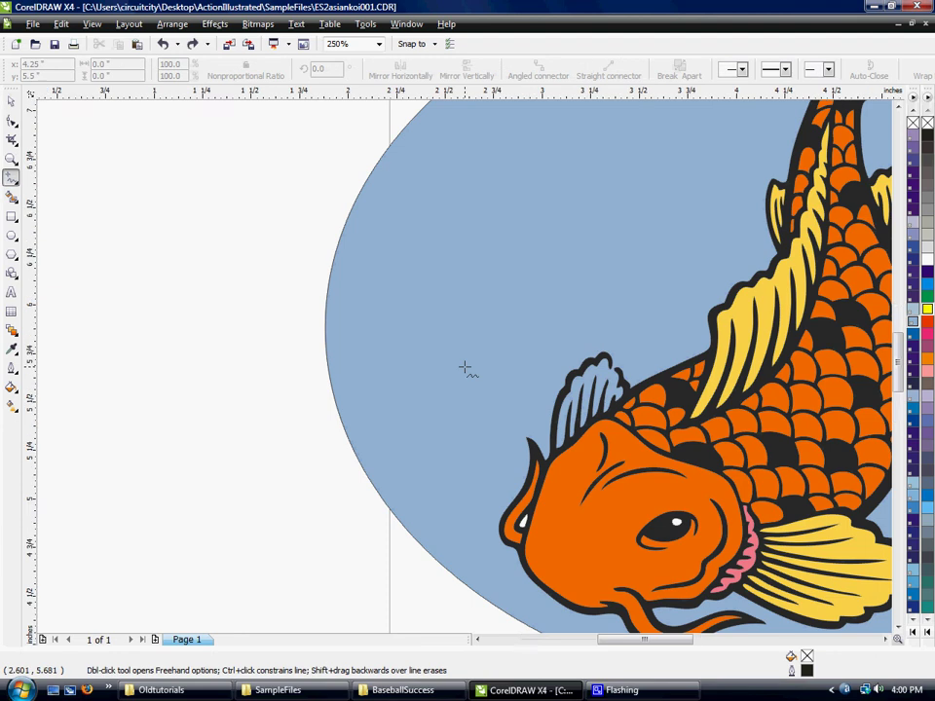
scroll(464, 368, "up", 3)
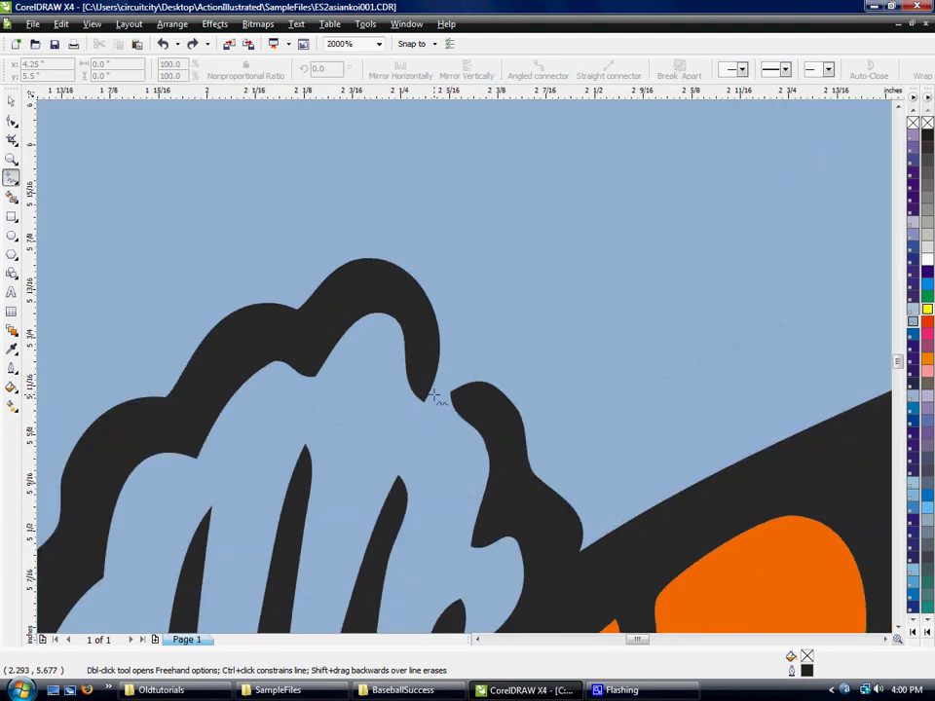
scroll(433, 394, "up", 1)
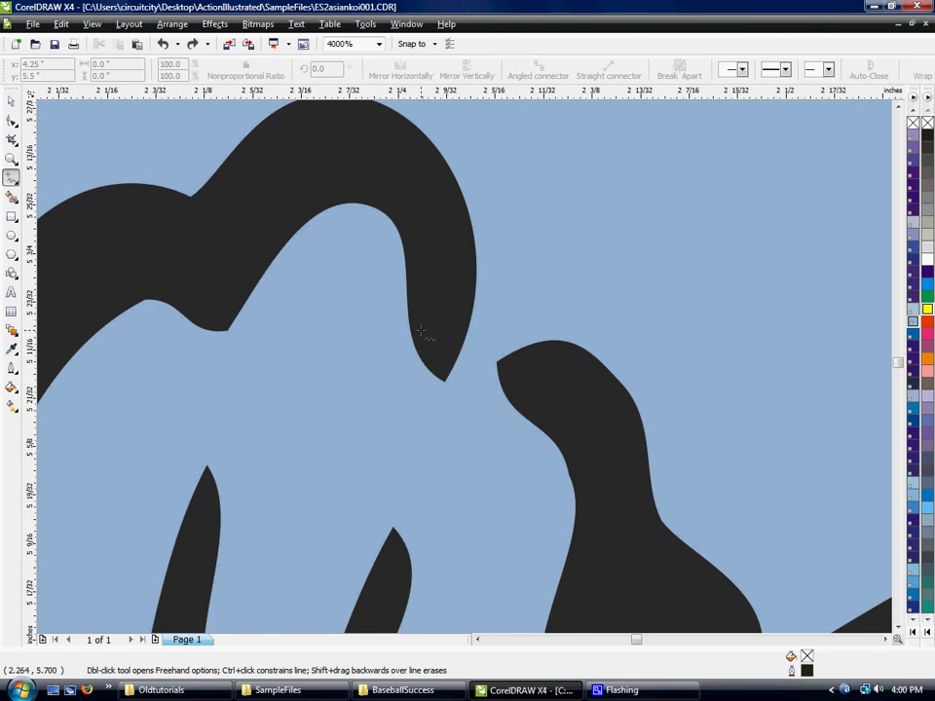
mouse_move(422, 333)
left_mouse_down()
mouse_move(429, 378)
mouse_move(467, 397)
mouse_move(517, 386)
mouse_move(517, 360)
mouse_move(424, 328)
left_mouse_up()
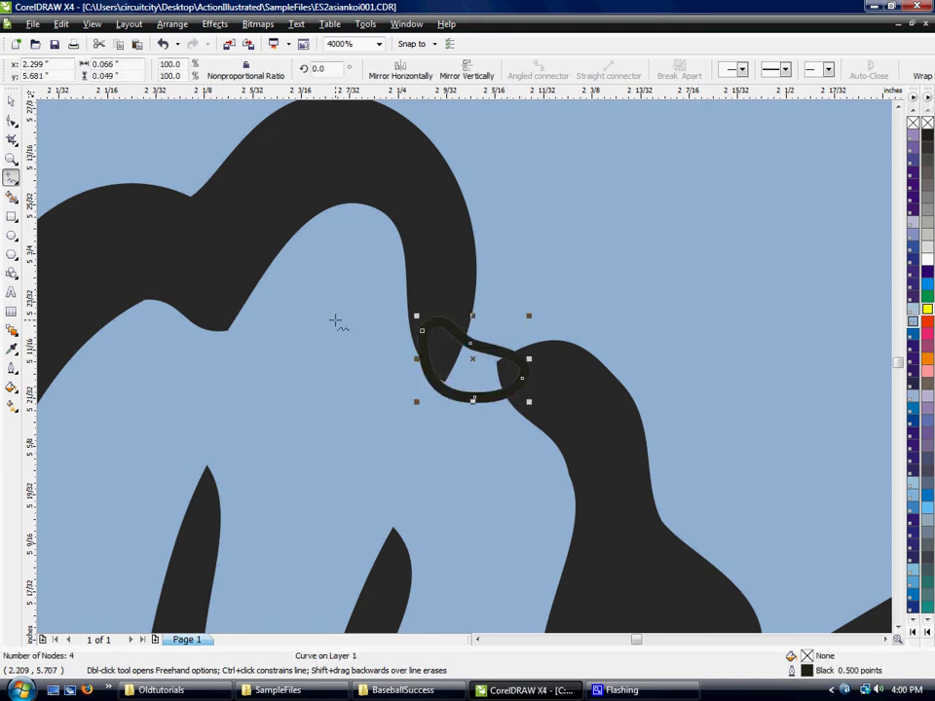
Step: Weld the small freehand patch to the koi's black outline to close the gap in the fin
left_click(12, 101)
scroll(466, 374, "down", 1)
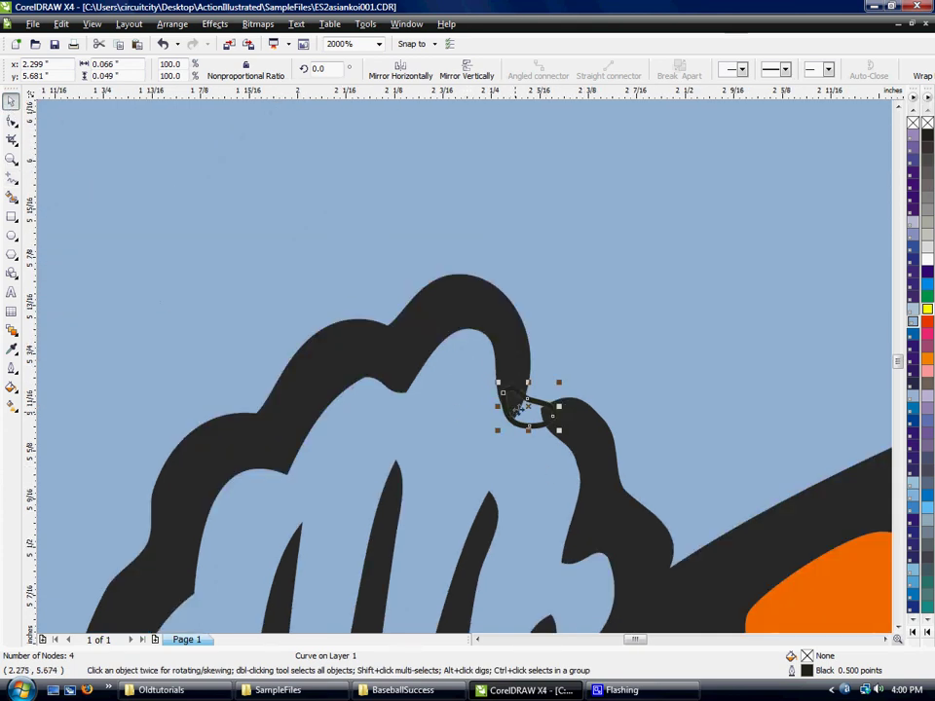
left_click(502, 332, "shift")
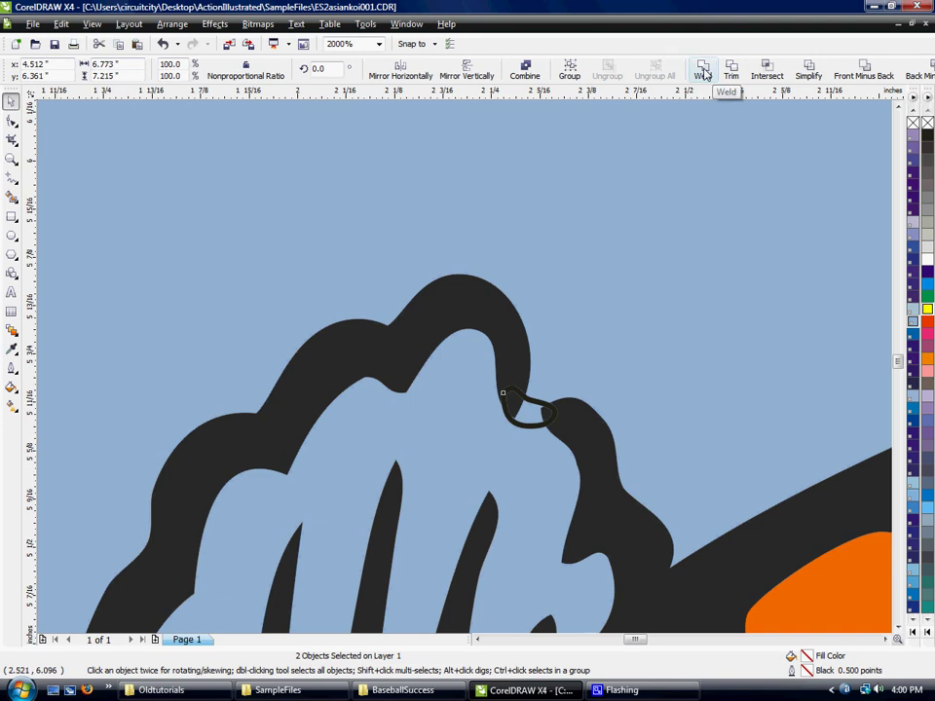
left_click(703, 72)
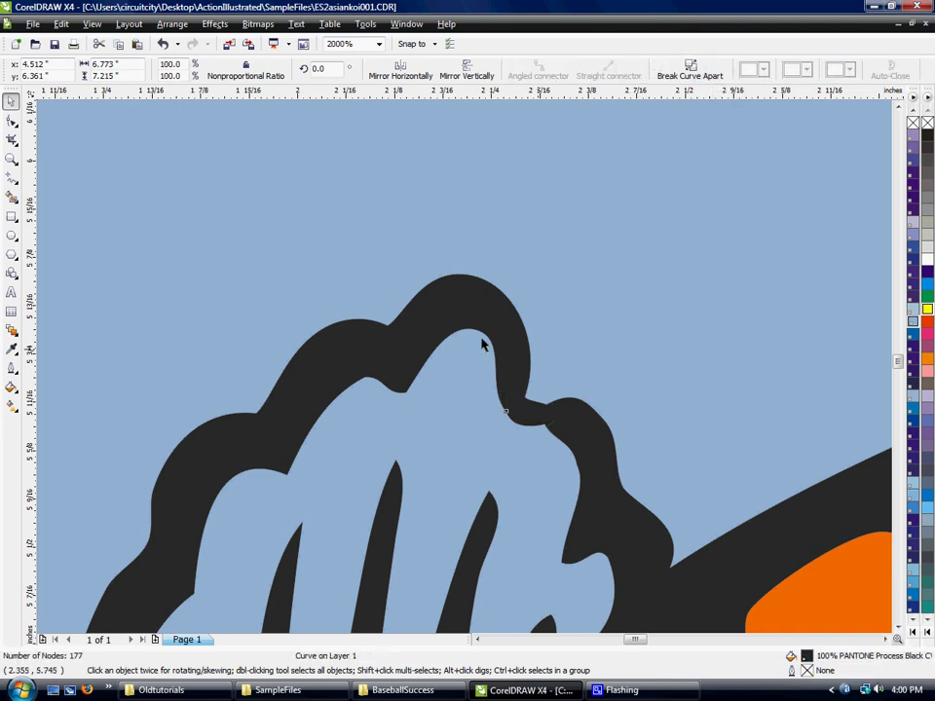
Step: Reshape the outer edge of the small fin's black outline around the welded patch by moving its nodes to thicken the join
scroll(527, 426, "down", 1)
left_click(543, 445)
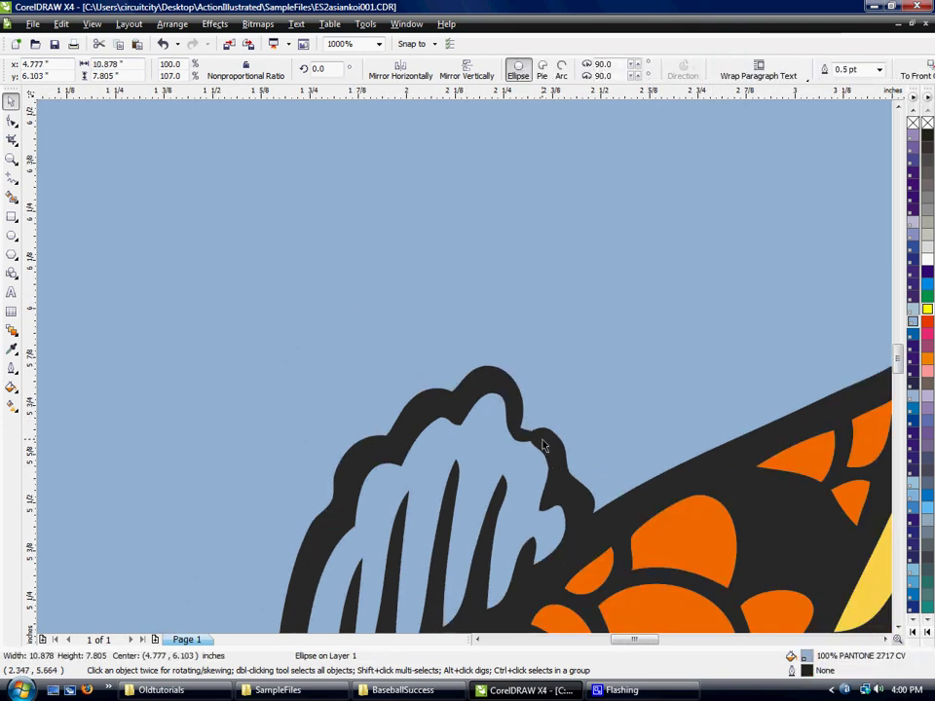
key("F10")
scroll(526, 429, "up", 1)
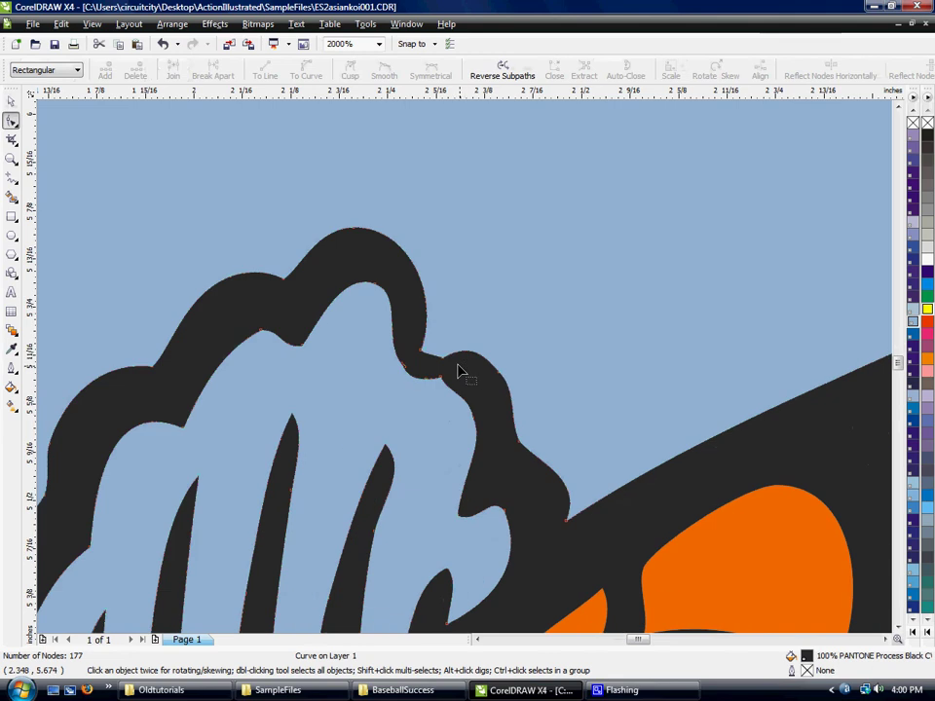
left_click_drag(443, 361, 434, 359)
left_click(415, 346)
scroll(415, 347, "down", 1)
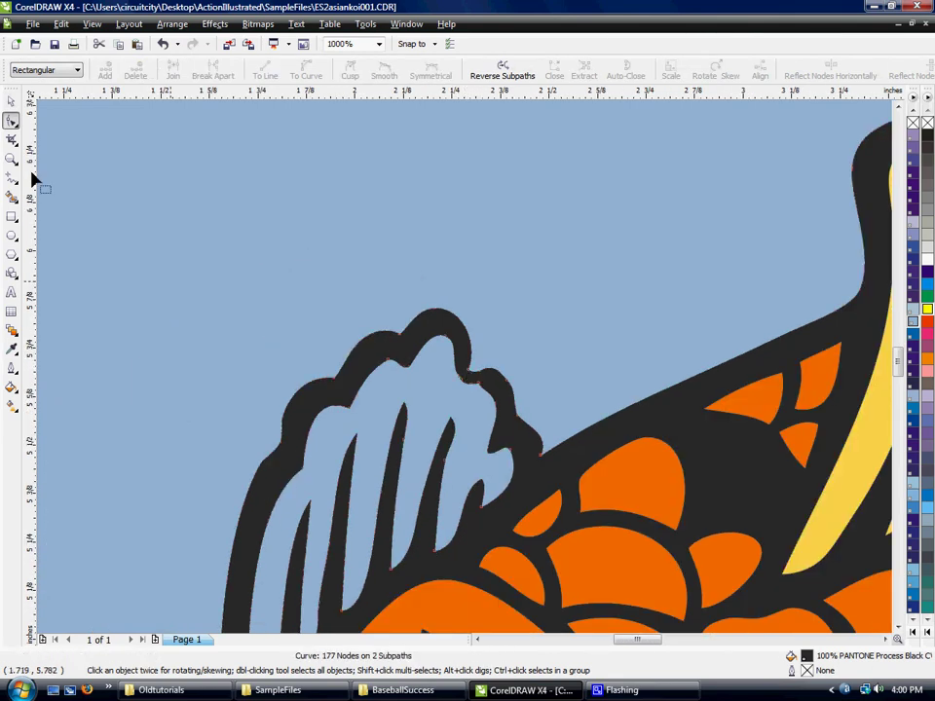
left_click(484, 380)
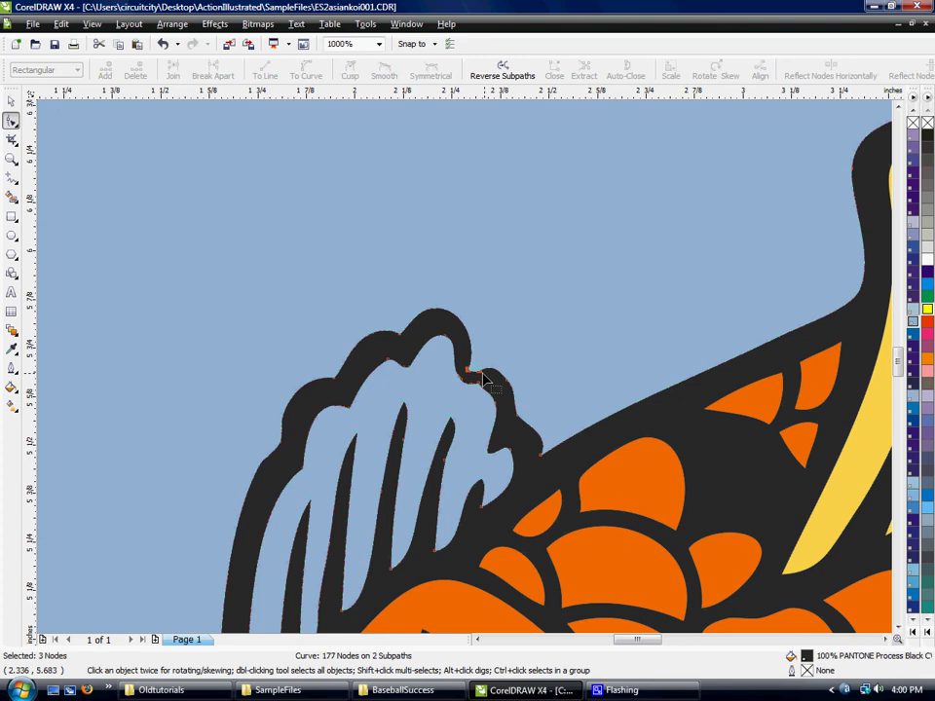
left_click_drag(486, 382, 514, 382)
left_click(267, 240)
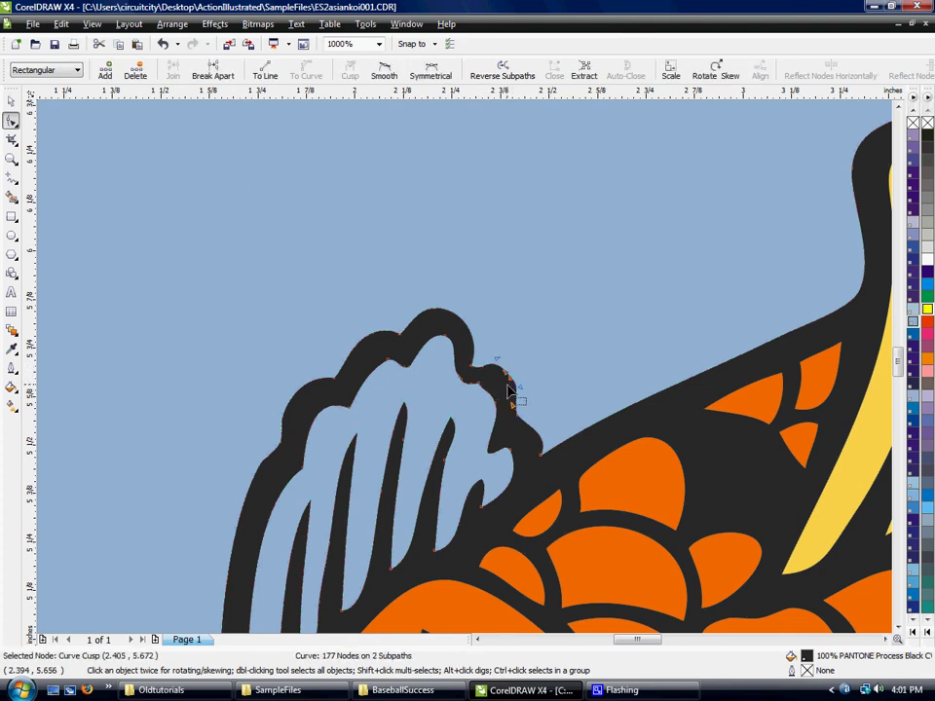
Step: Smooth the inner edge of the small fin's outline beside the patch by adjusting its node curve
left_click(481, 388)
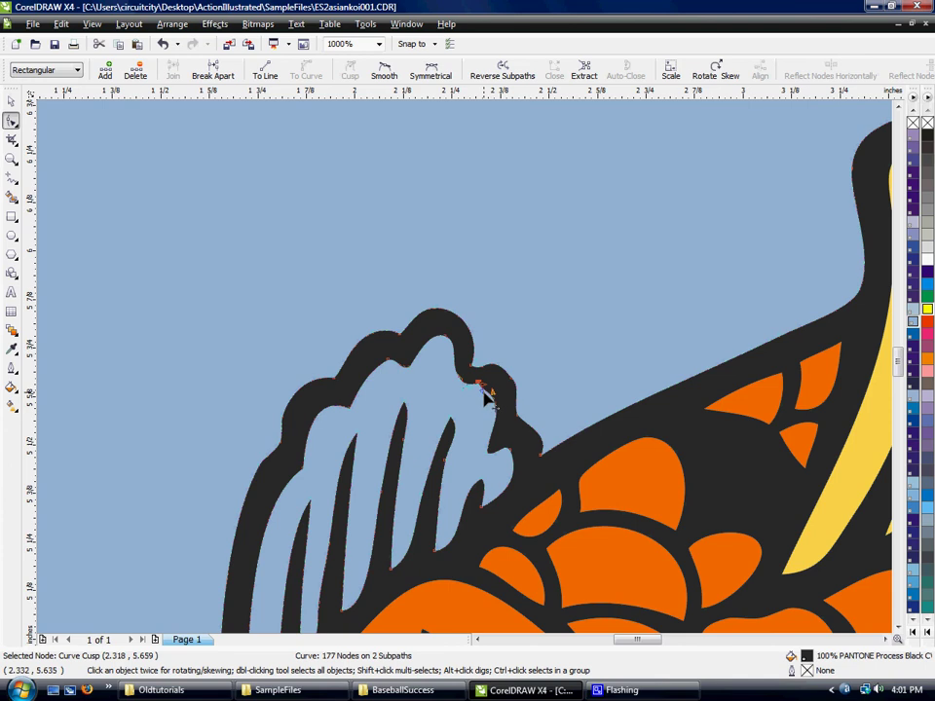
left_click_drag(486, 393, 500, 400)
left_click(496, 395)
scroll(491, 397, "down", 1)
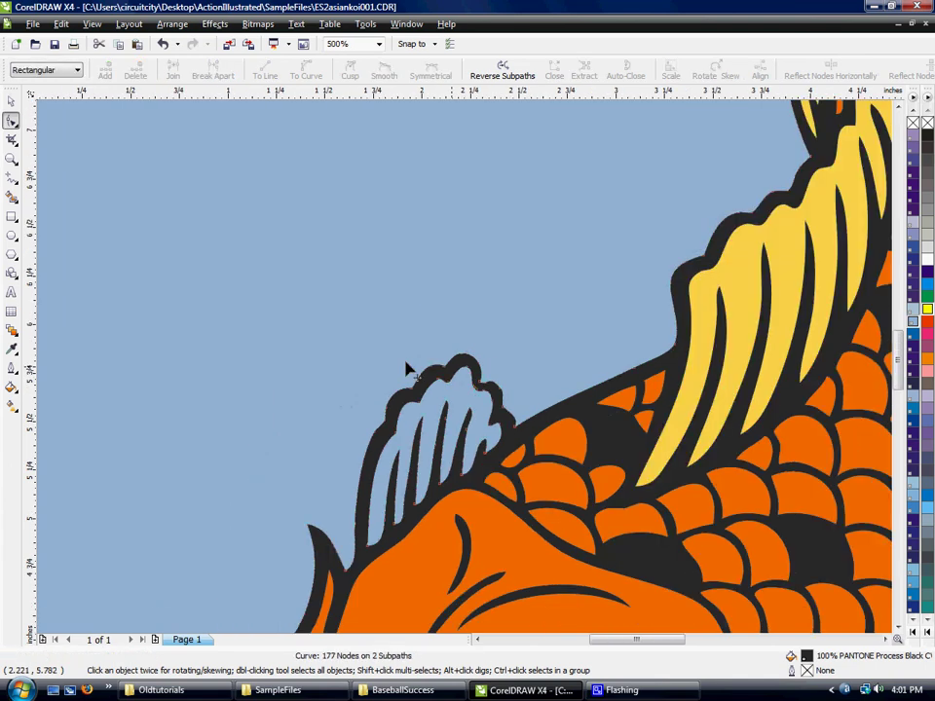
Step: Select the koi's black outline curve and break it apart so the small fin's interior is a separate shape
key("space")
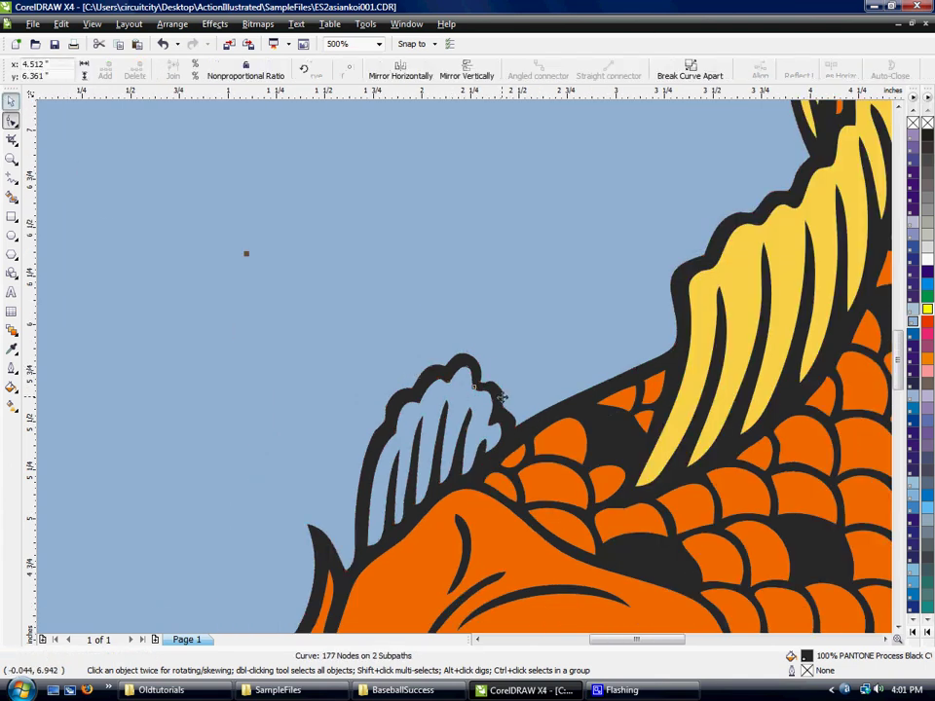
left_click(461, 430)
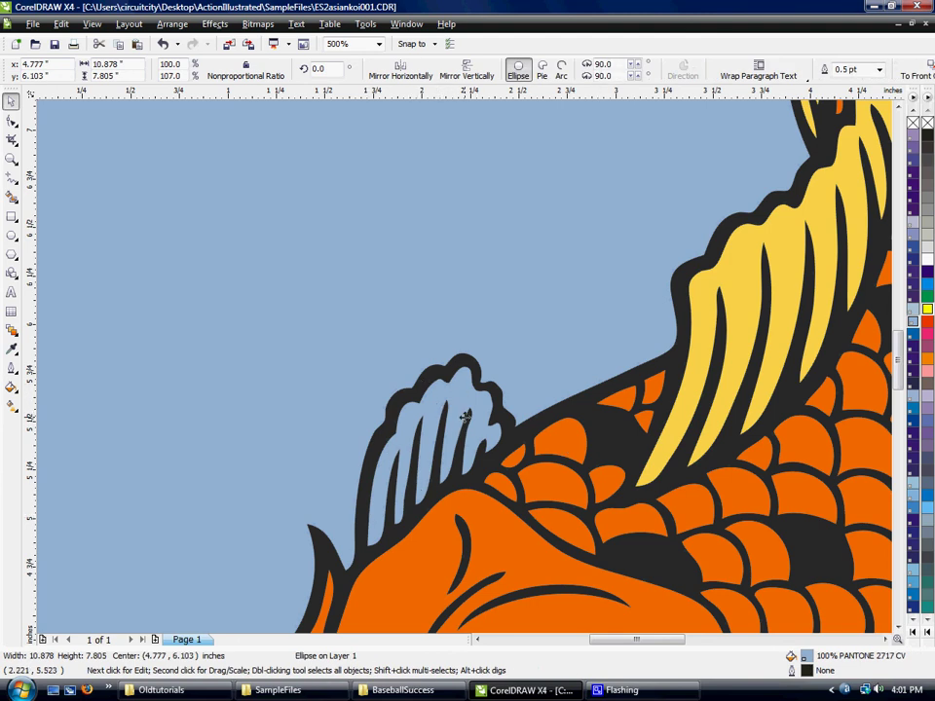
left_click(480, 383)
scroll(391, 292, "down", 1)
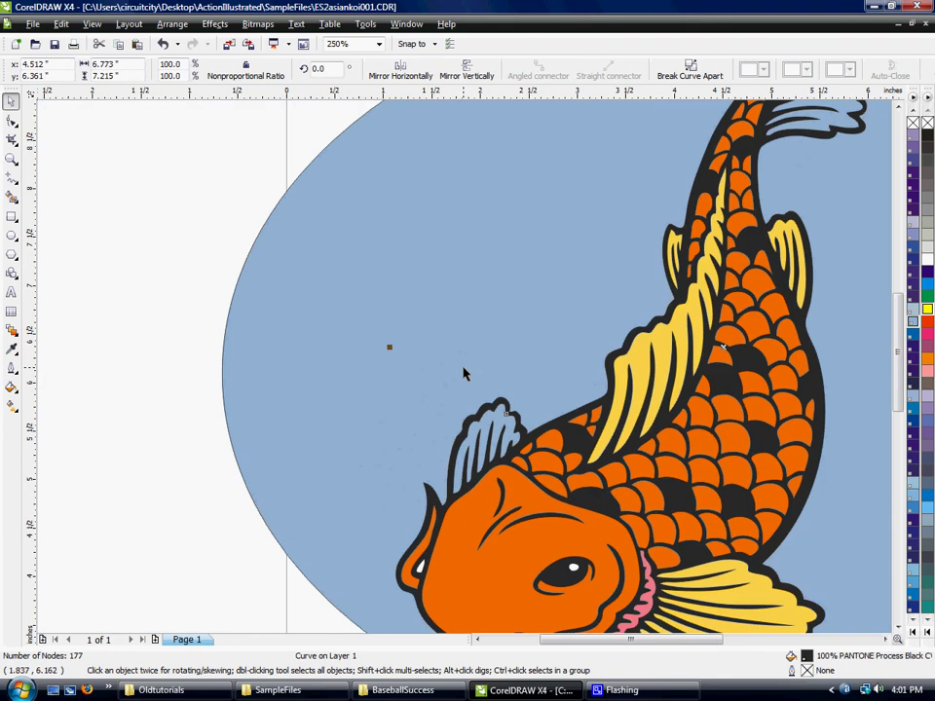
left_click(176, 26)
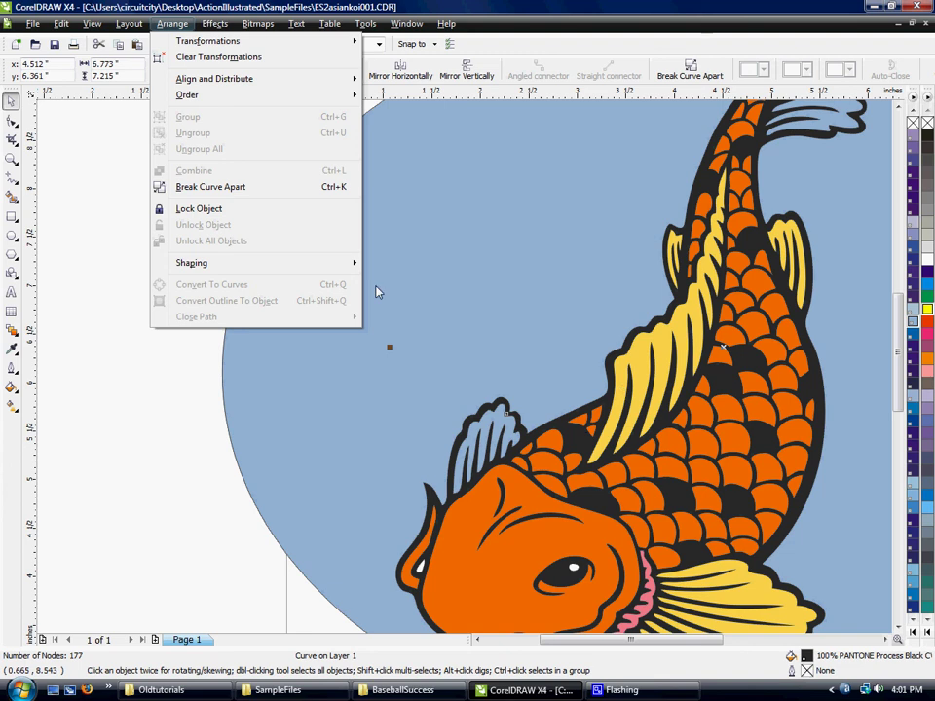
left_click(189, 190)
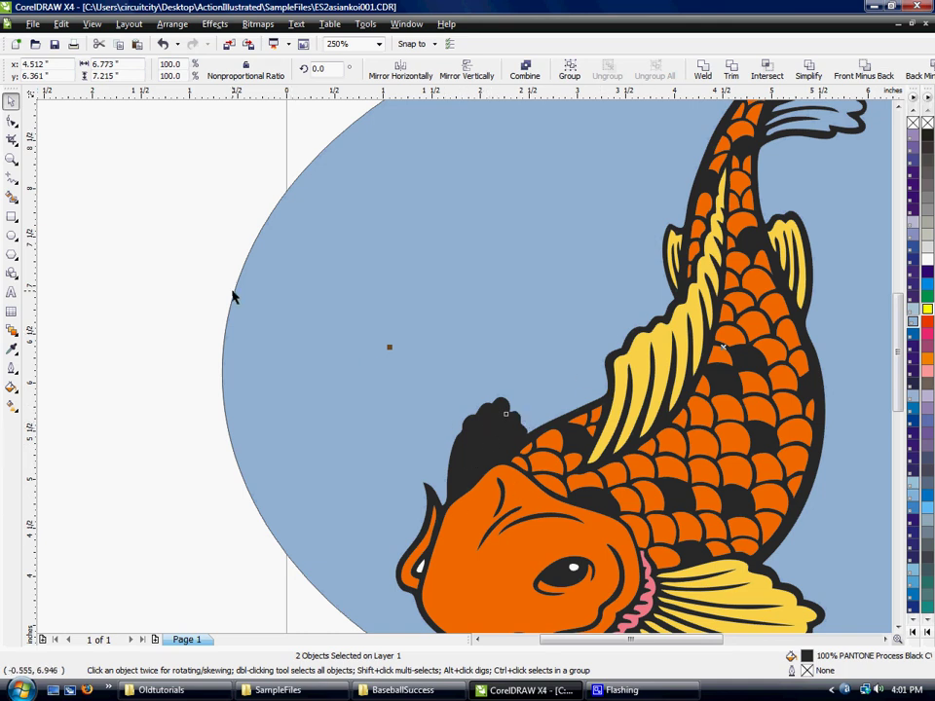
Step: Send the large black koi shape to the back, and bring it forward one level above the blue ellipse
left_click(188, 209)
left_click(498, 413)
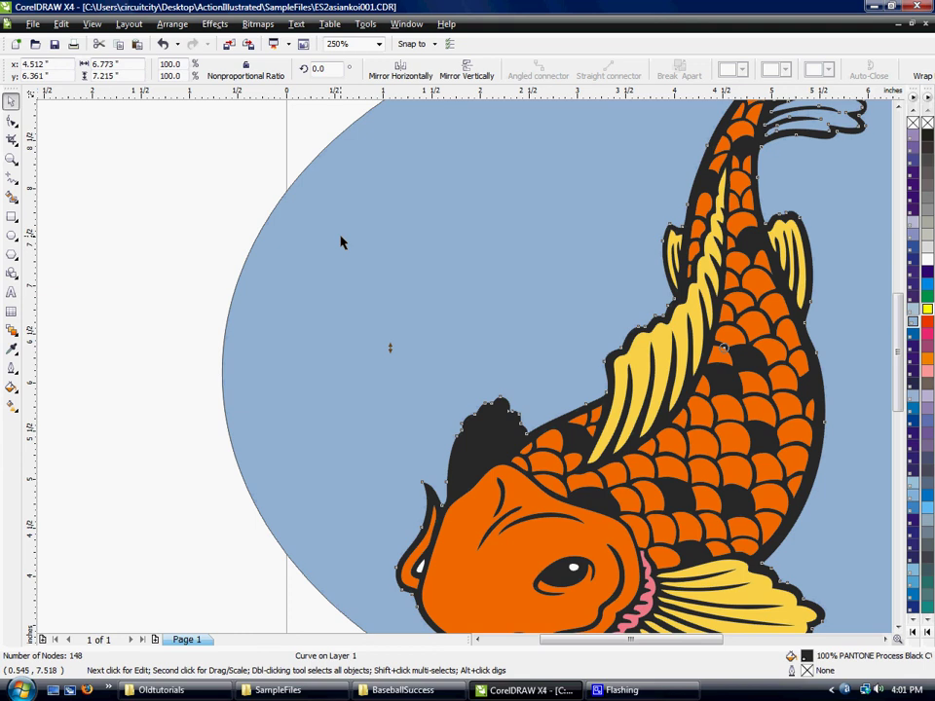
key("shift+Page_Down")
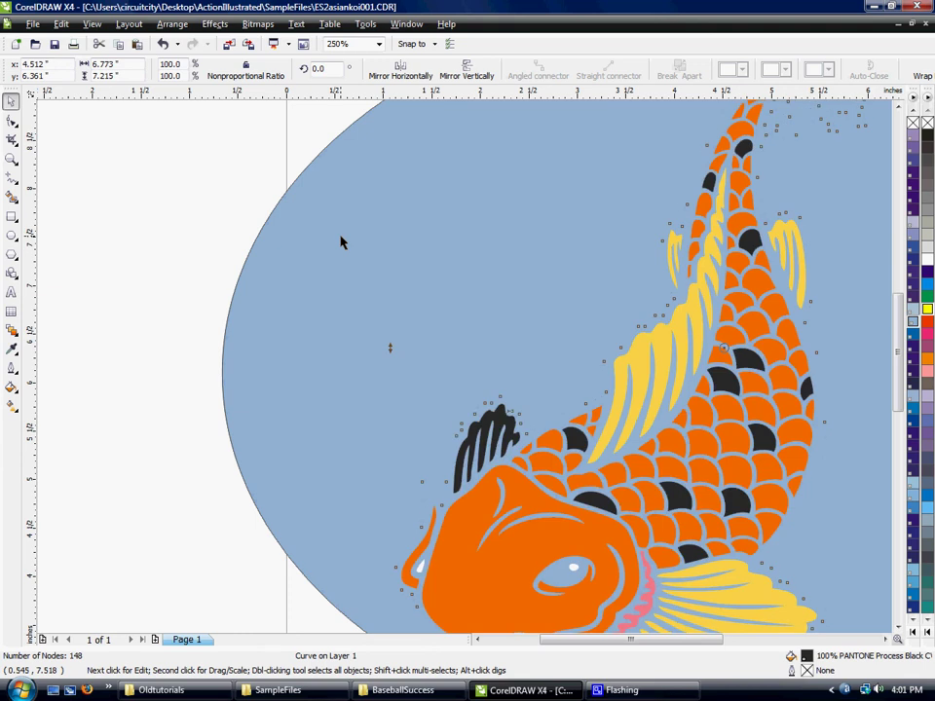
key("ctrl+Page_Up")
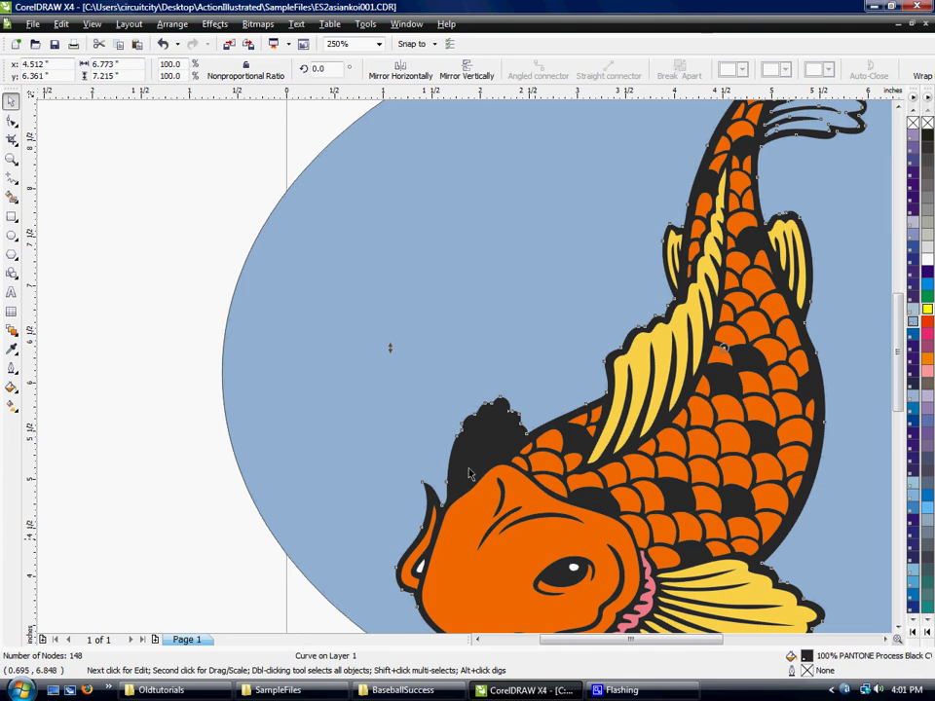
Step: Try moving the small fin's inner shape away from the koi, and undo the move
left_click(491, 438)
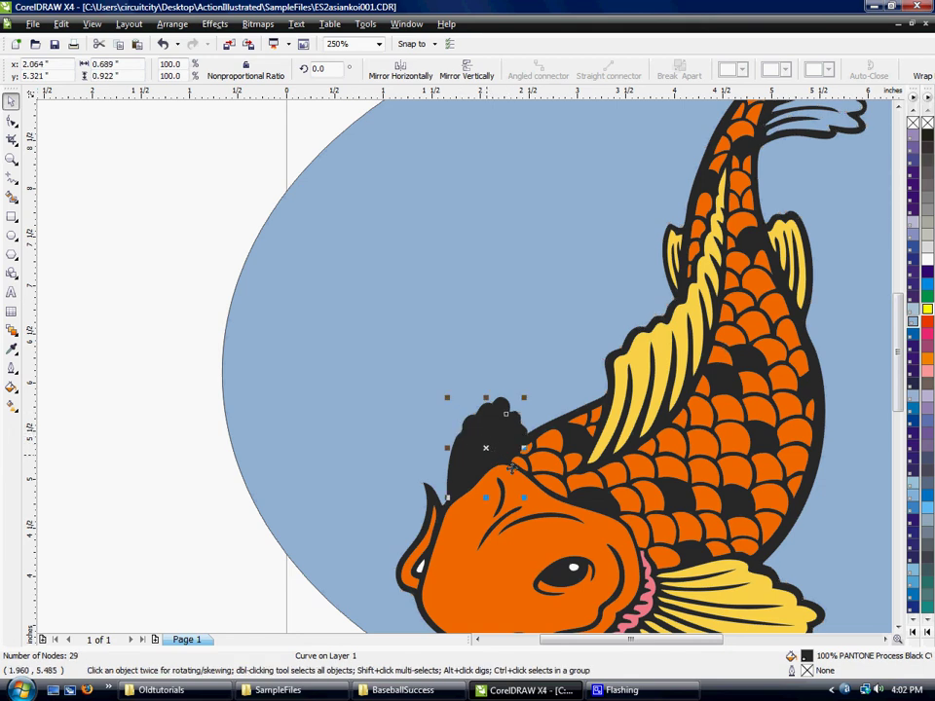
mouse_move(489, 458)
left_mouse_down()
mouse_move(417, 380)
mouse_move(408, 384)
left_mouse_up()
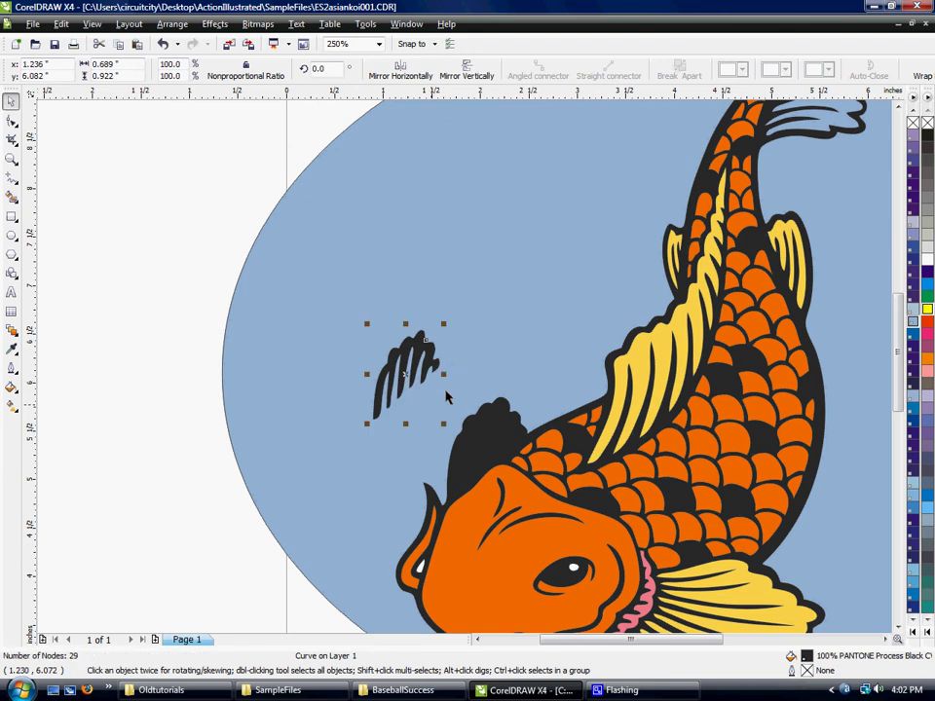
key("ctrl+z")
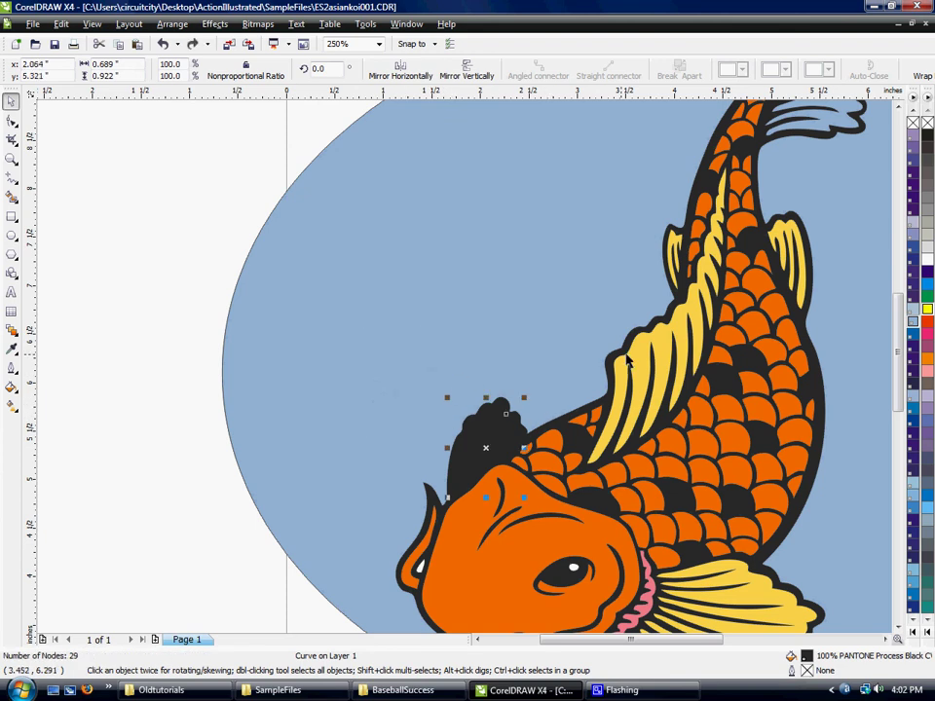
Step: Copy the large back fin's PANTONE 122 CV fill to the inner shape of the small fin behind the head
left_click_drag(640, 359, 498, 430)
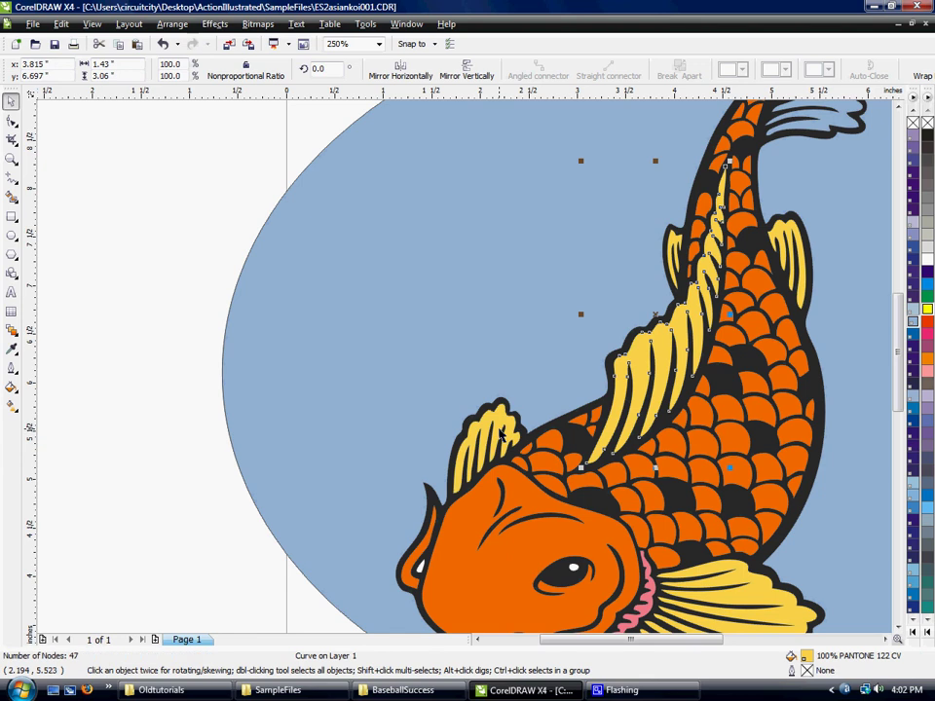
scroll(368, 435, "down", 1)
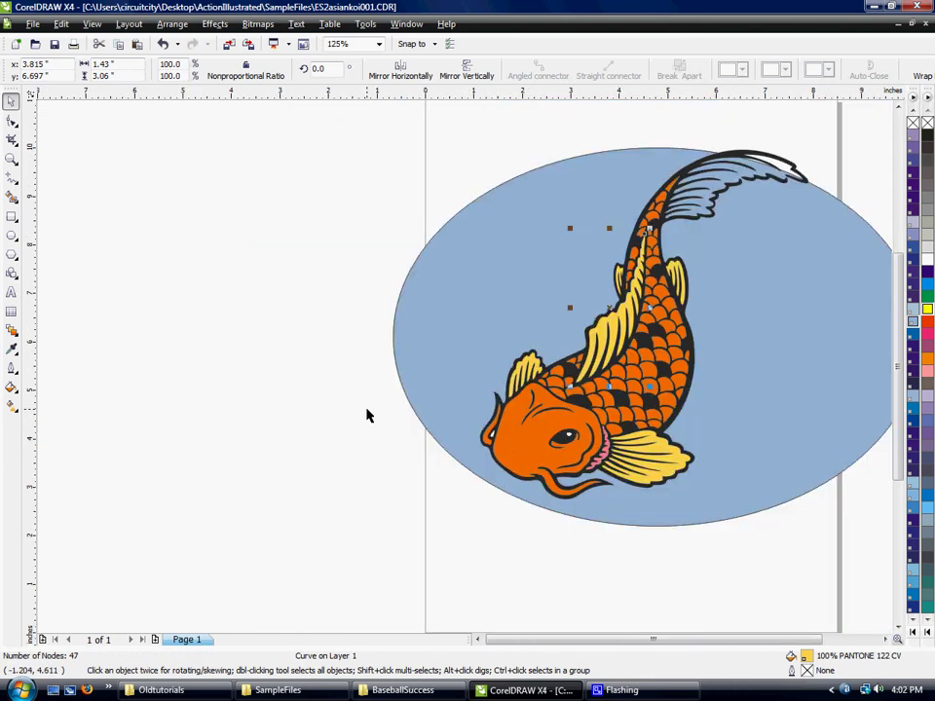
left_click(366, 411)
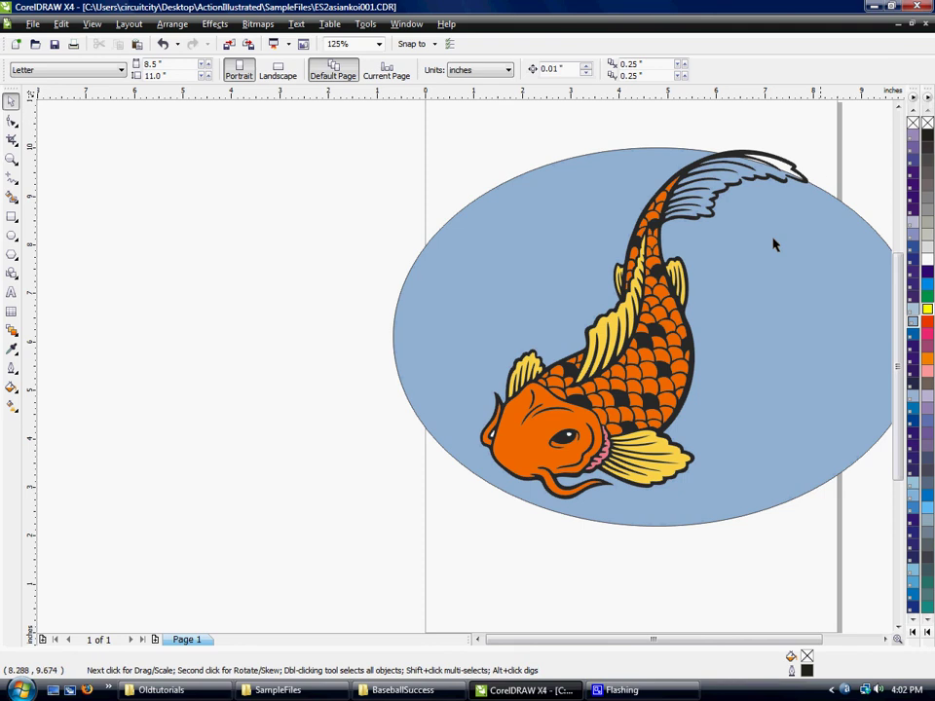
Step: Try shifting the background ellipse slightly upward, undo it, and examine the tail's outline for gaps
left_click_drag(803, 244, 804, 238)
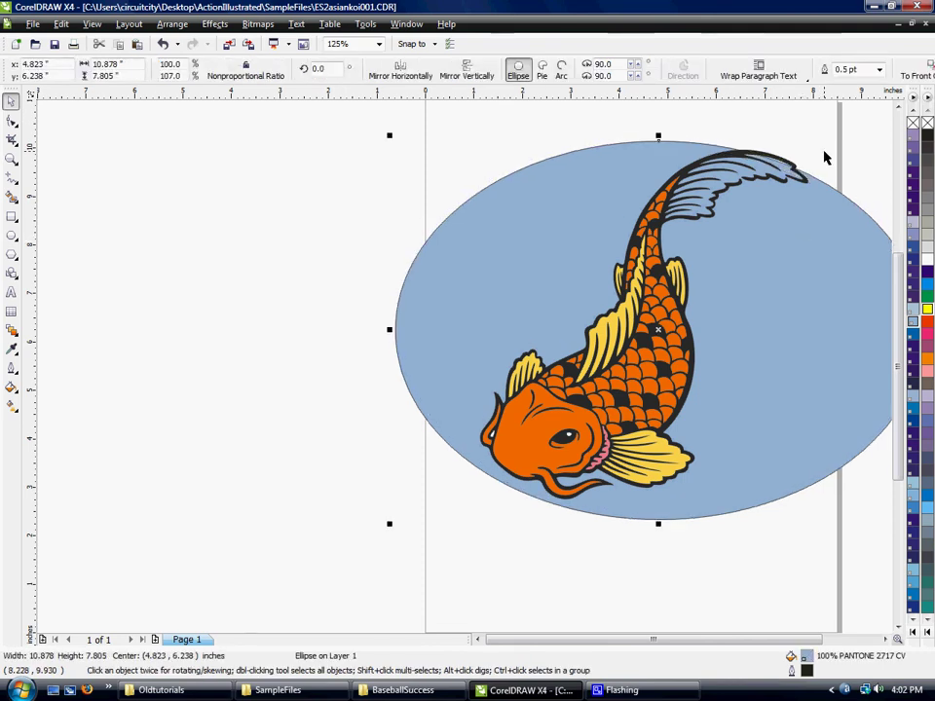
left_click(885, 640)
scroll(477, 182, "up", 1)
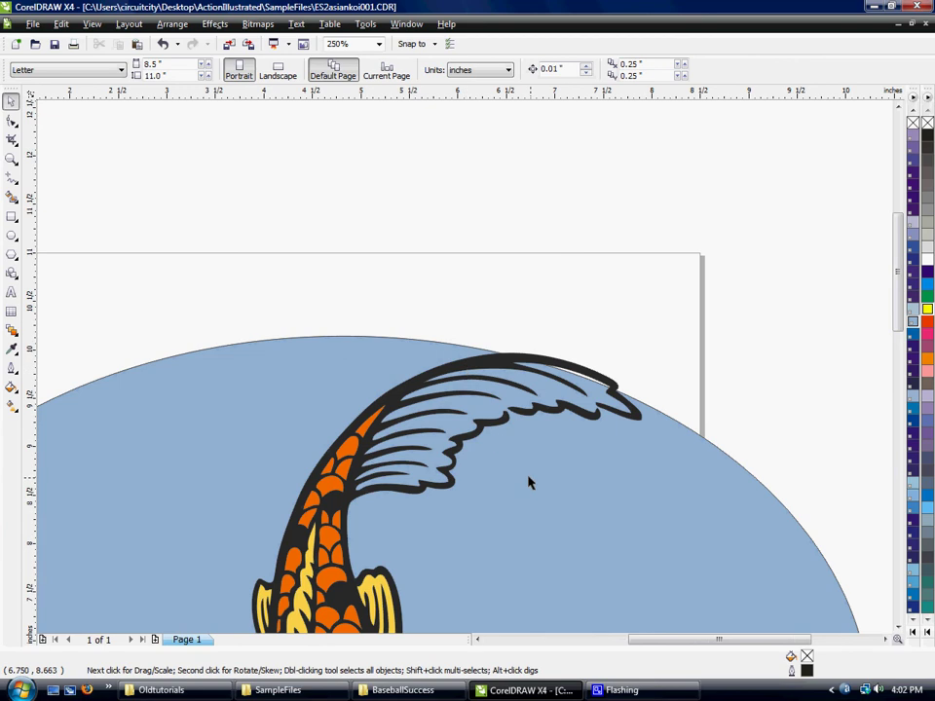
scroll(466, 371, "up", 1)
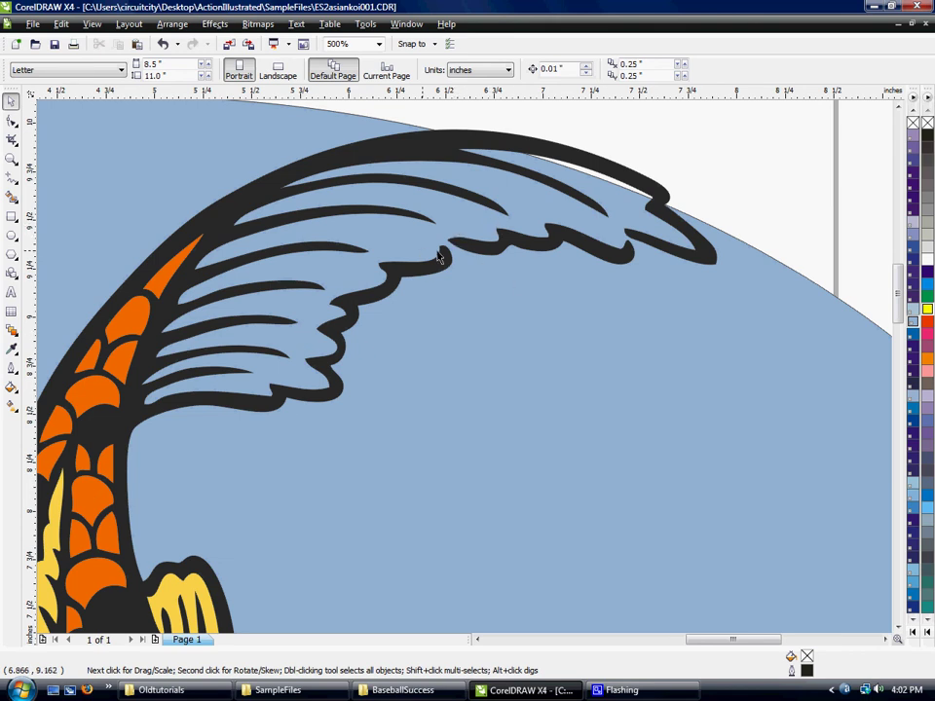
scroll(628, 249, "up", 1)
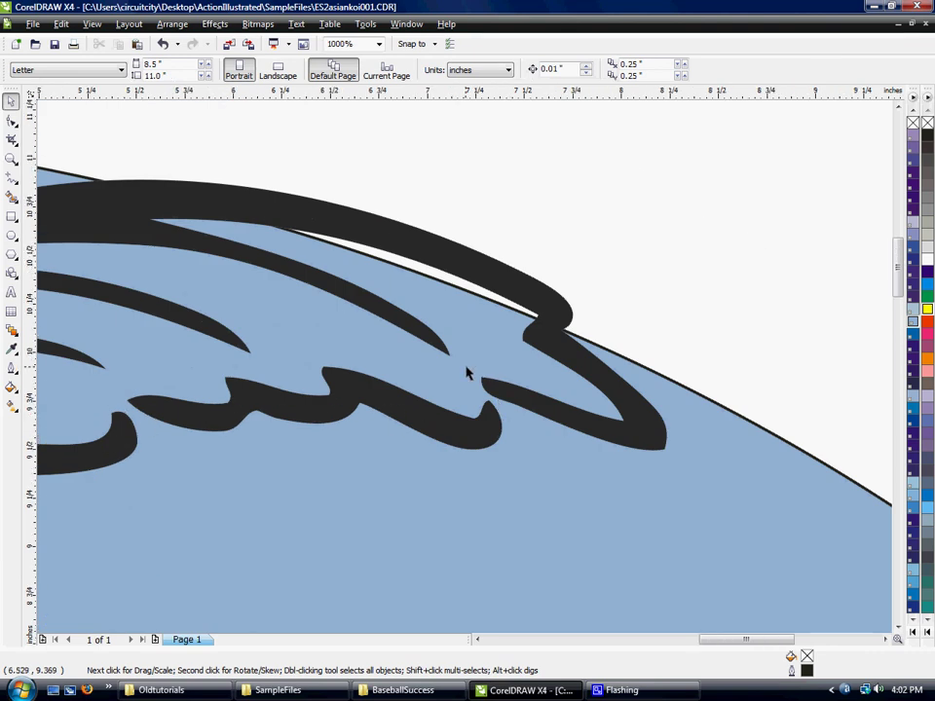
Step: Try moving the loose scalloped segment of the tail's lower outline downward, and undo the move
scroll(477, 371, "down", 1)
left_click_drag(476, 482, 476, 520)
key("Escape")
left_click(397, 531)
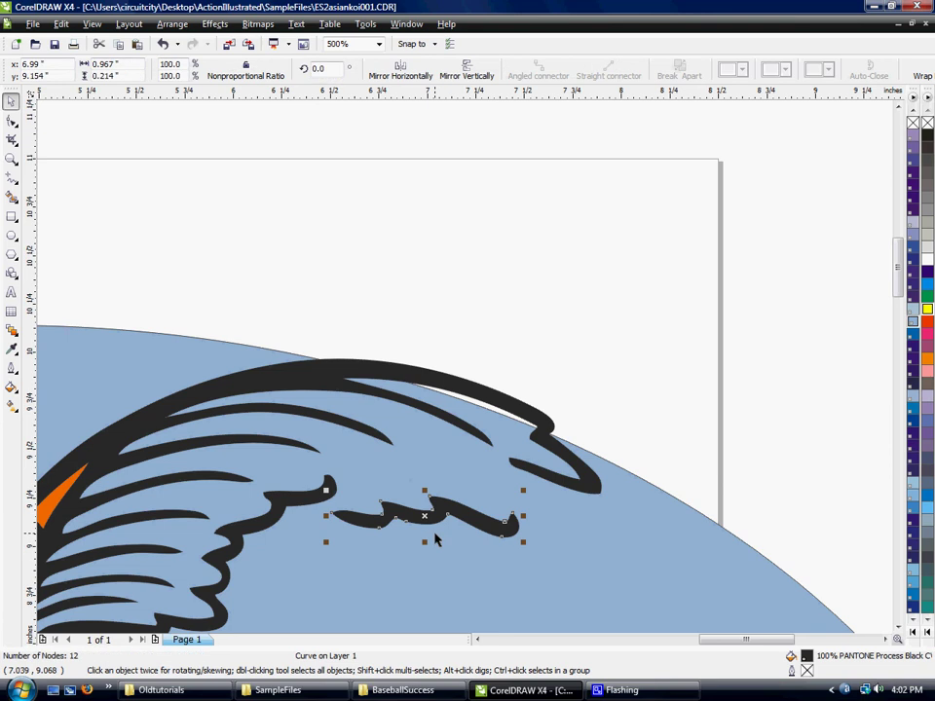
left_click(748, 332)
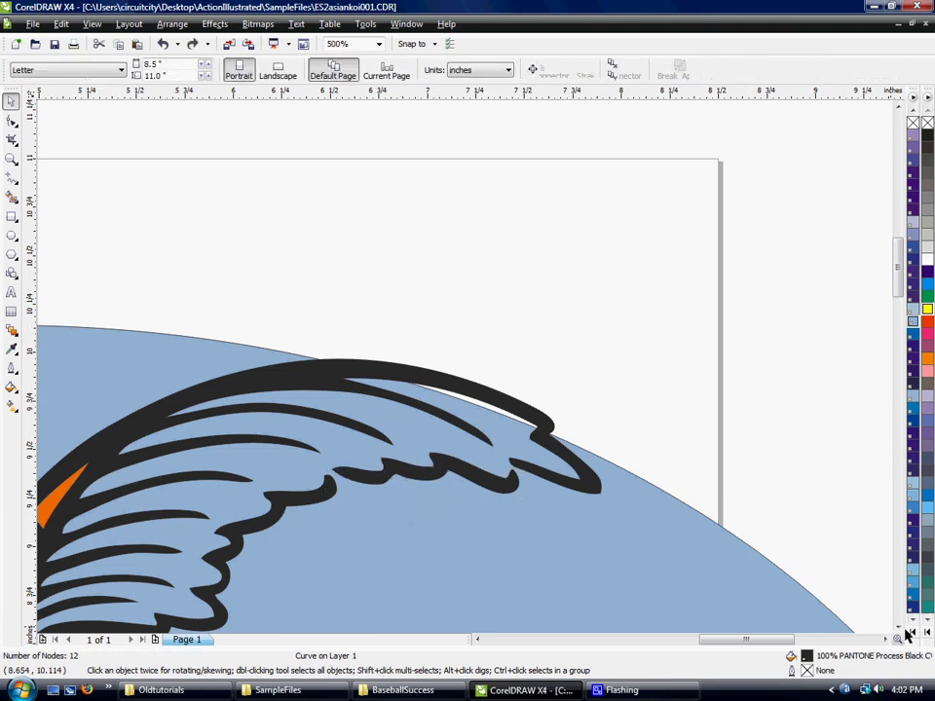
Step: Draw closed freehand shapes across the two gaps in the tail's lower outline, about 0.113 by 0.077 in and 0.052 by 0.109 in
left_click(898, 628)
left_click(898, 628)
left_click(898, 628)
scroll(307, 232, "up", 1)
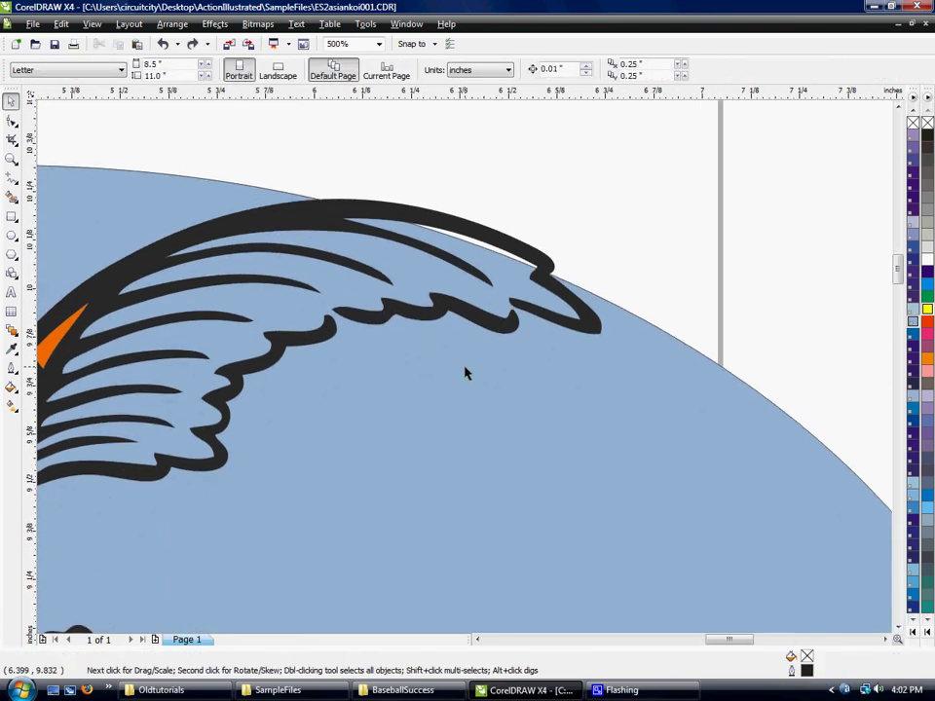
left_click(885, 640)
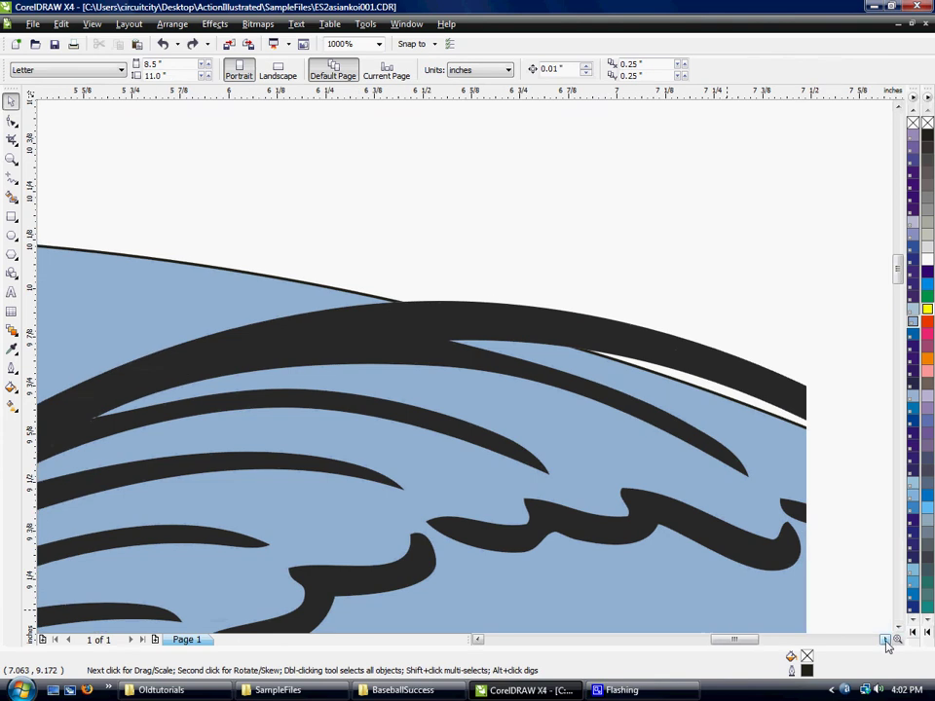
left_click(885, 640)
left_click(885, 640)
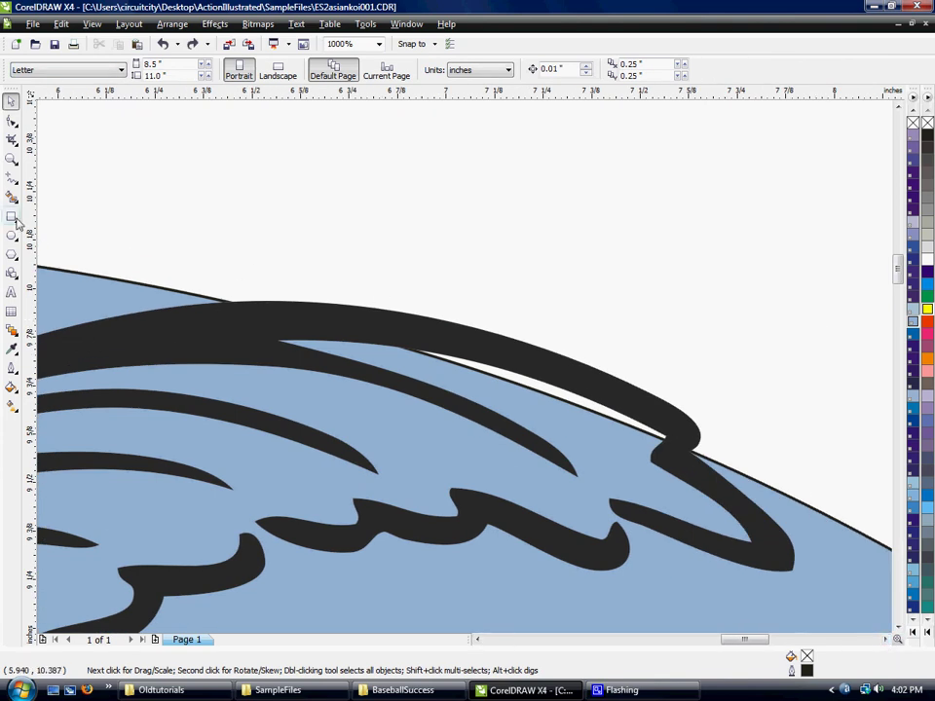
left_click(11, 177)
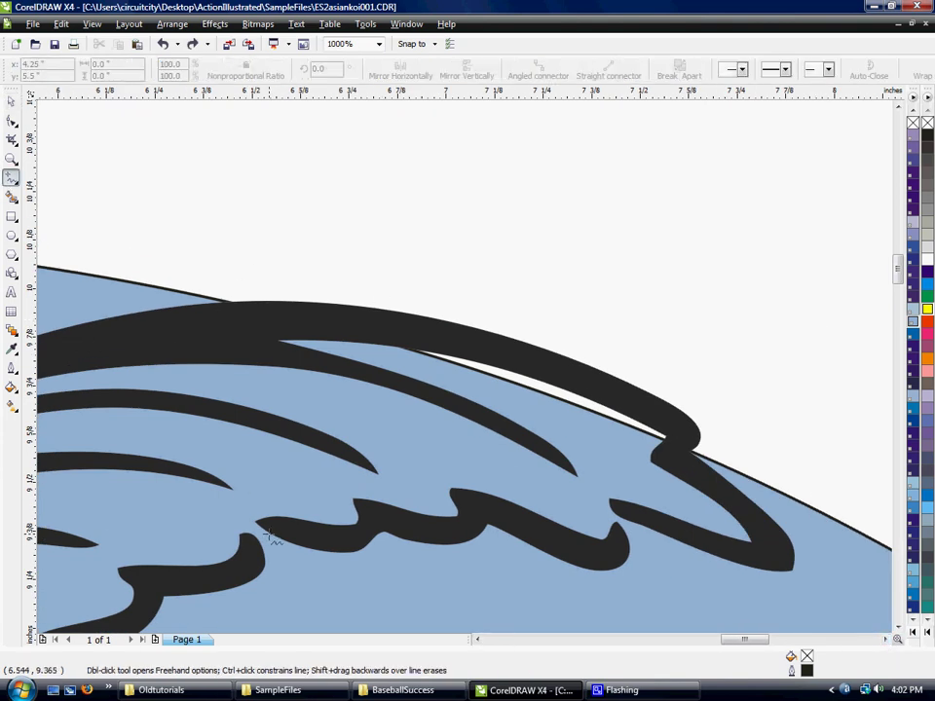
mouse_move(278, 529)
left_mouse_down()
mouse_move(240, 535)
mouse_move(246, 524)
mouse_move(282, 522)
mouse_move(277, 528)
left_mouse_up()
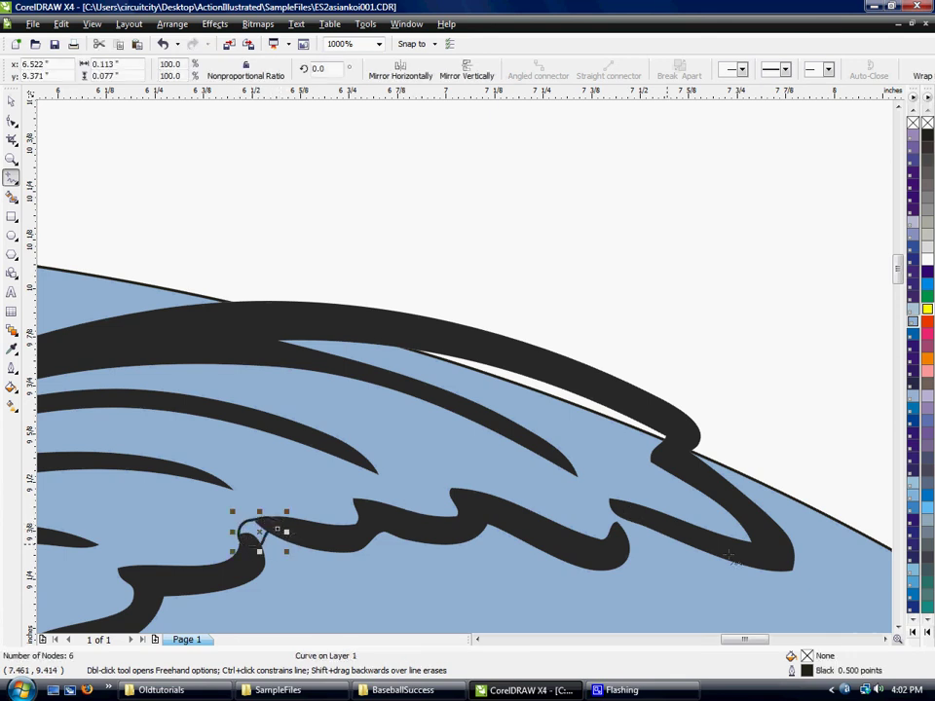
mouse_move(612, 502)
left_mouse_down()
mouse_move(628, 546)
mouse_move(615, 504)
left_mouse_up()
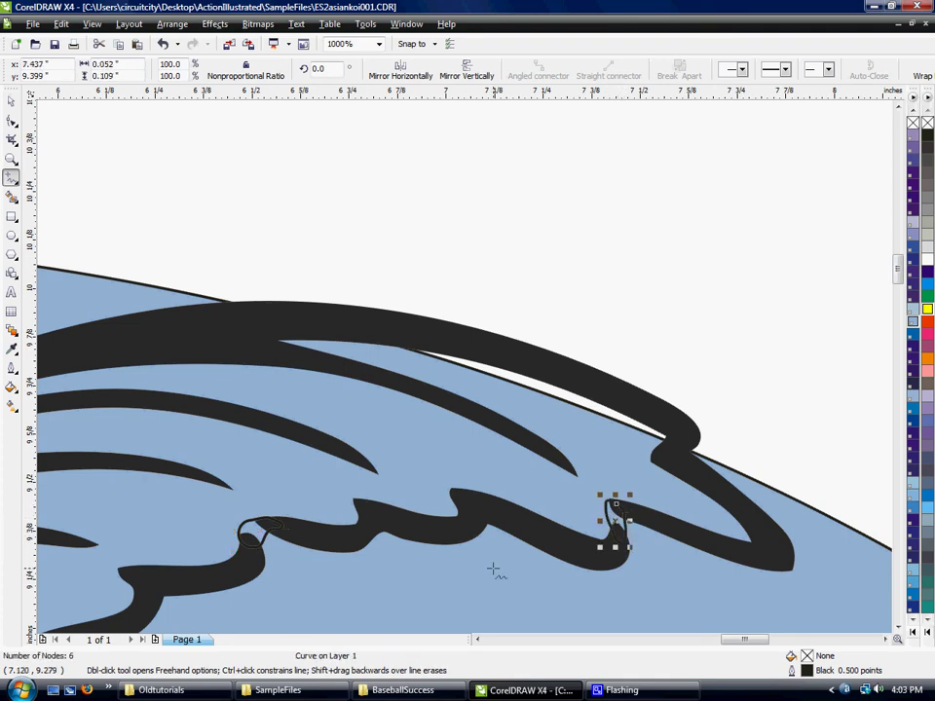
Step: Weld the two freehand gap shapes, the loose scalloped tail segment and the koi's main outline into one curve
left_click(11, 101)
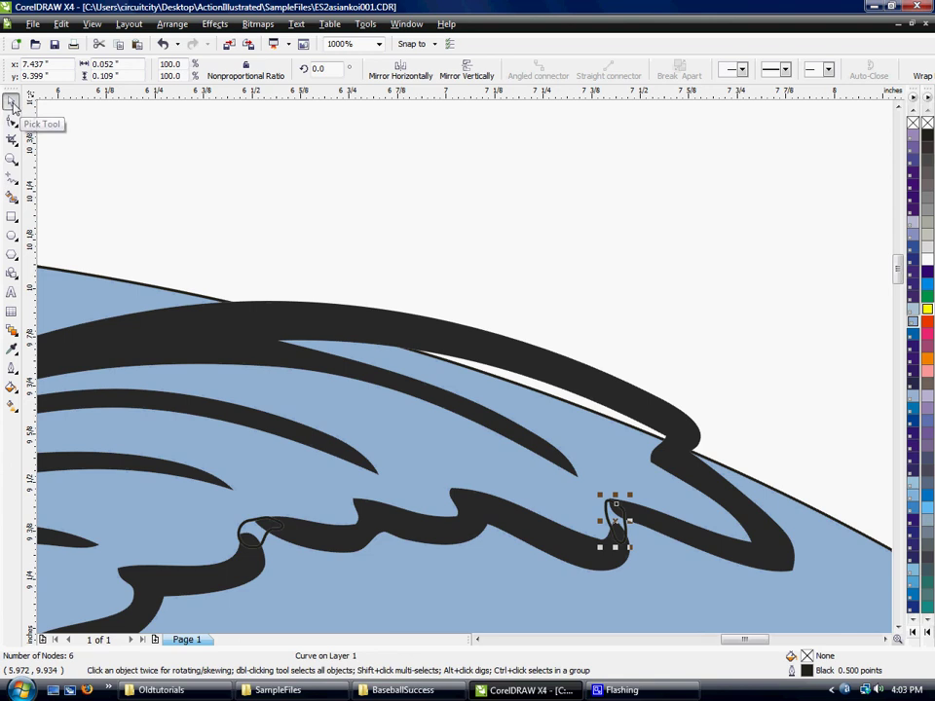
left_click(249, 528, "shift")
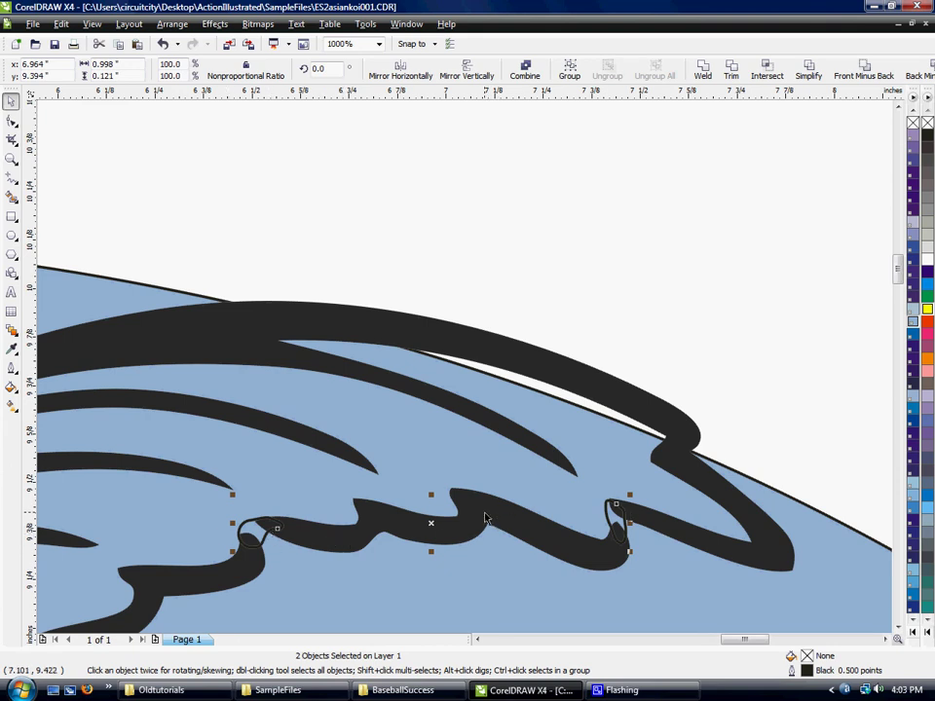
left_click(613, 521, "shift")
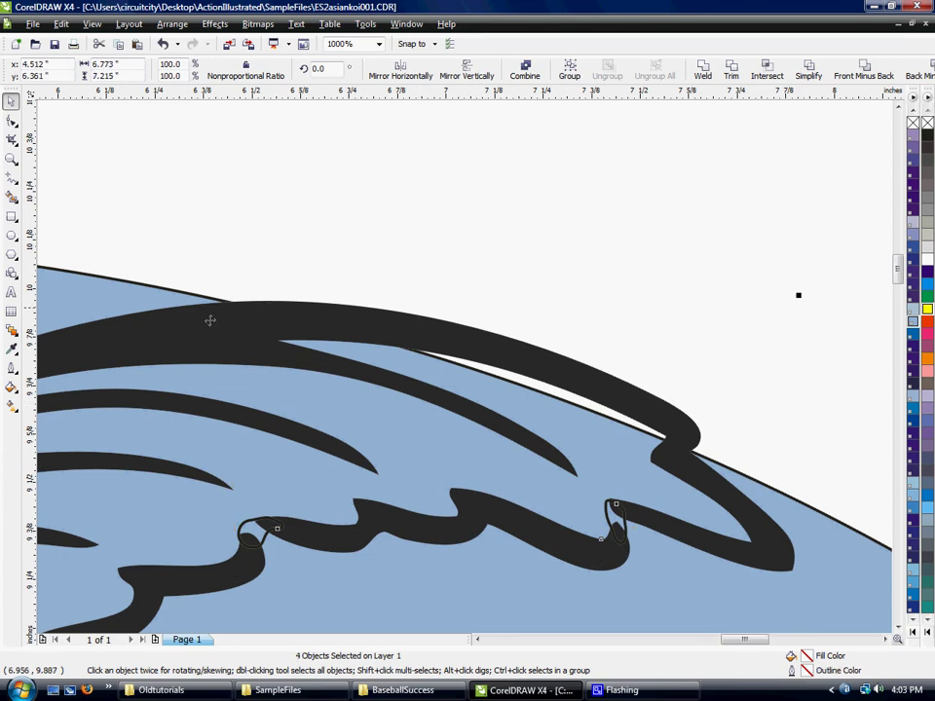
scroll(465, 367, "down", 2)
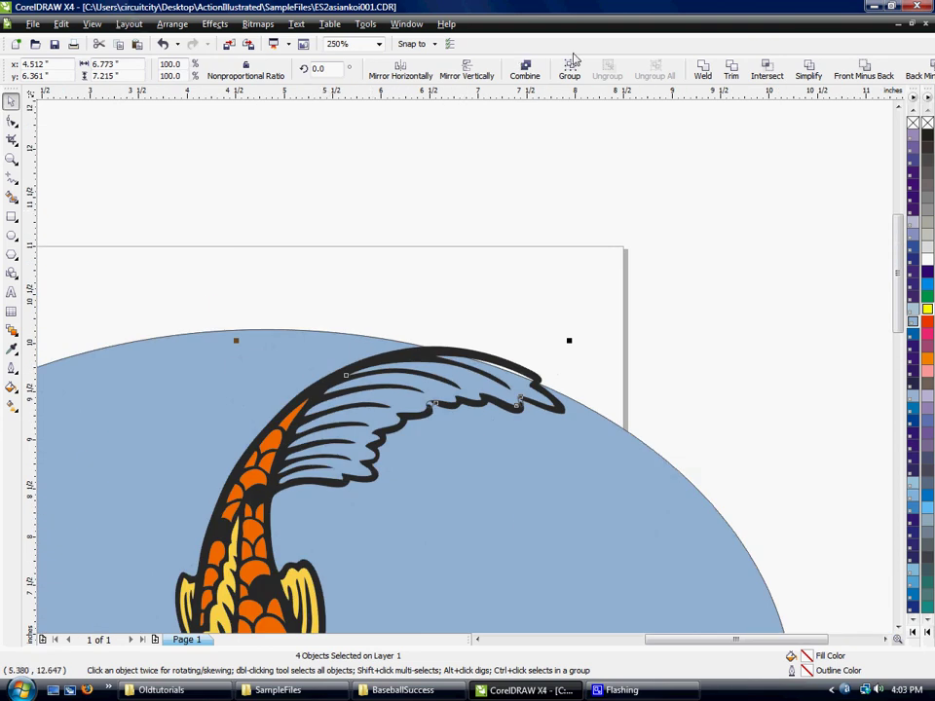
left_click(702, 75)
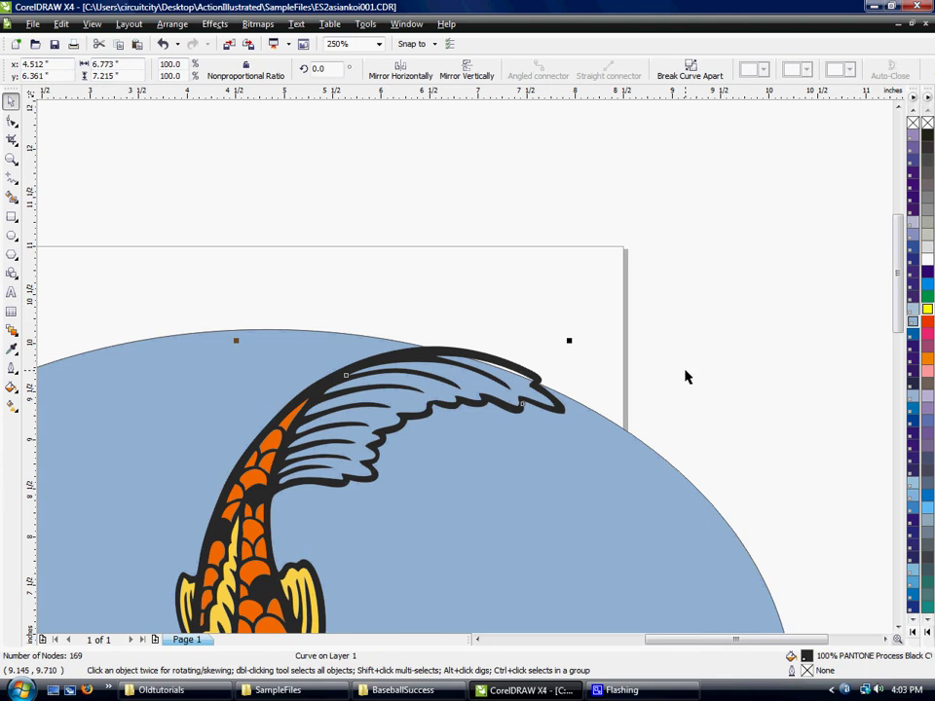
left_click(459, 294)
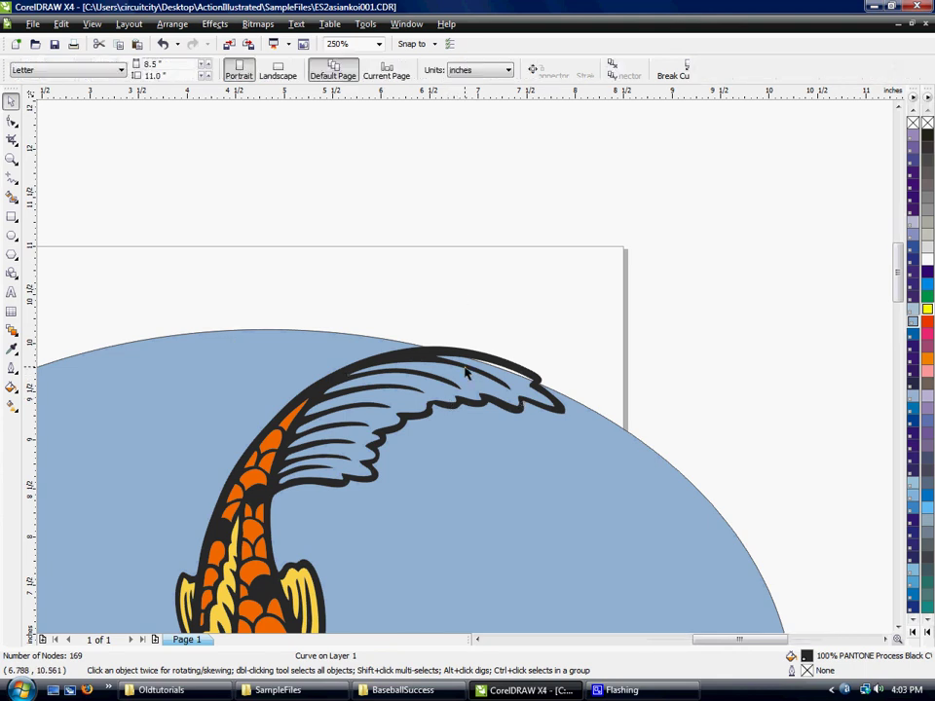
Step: Smooth the tail's lower outline by adjusting the node at the first welded gap, and select the nodes around the second gap
scroll(381, 334, "up", 1)
left_click(461, 340)
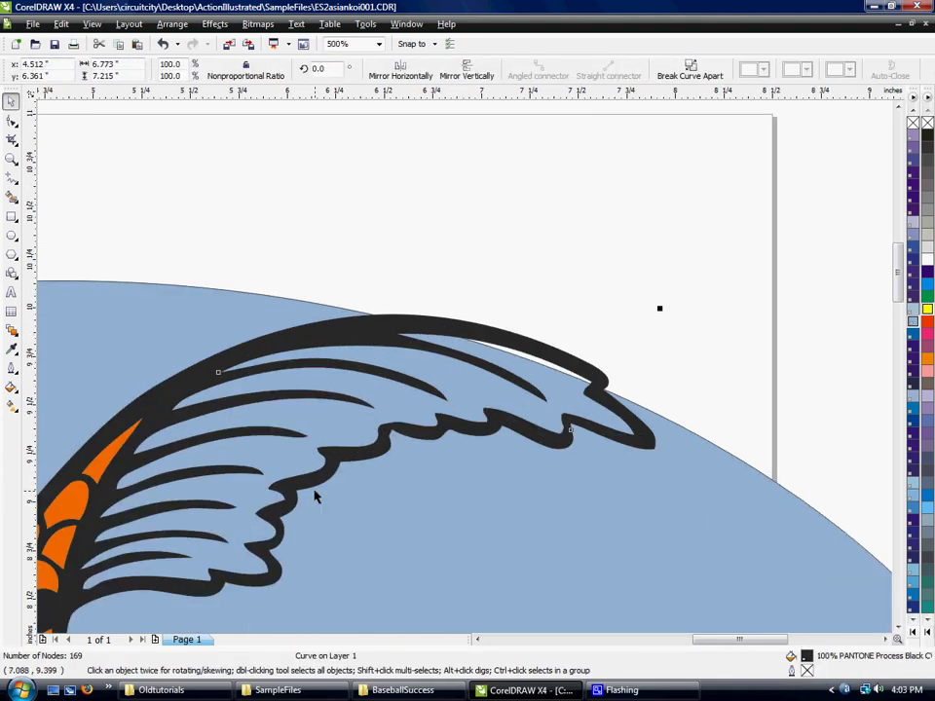
scroll(461, 375, "up", 1)
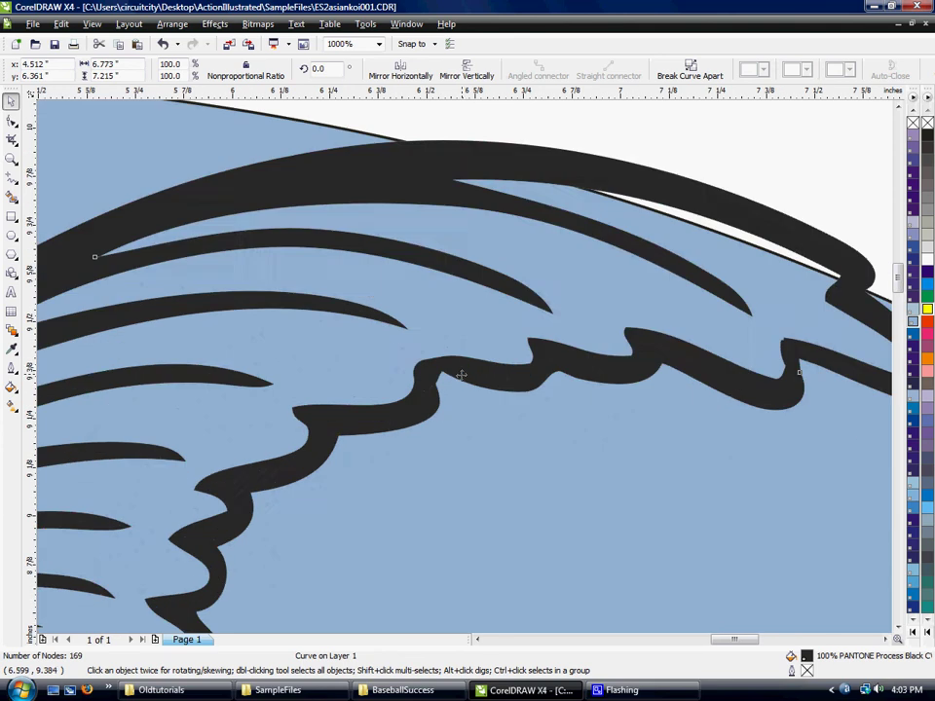
key("F10")
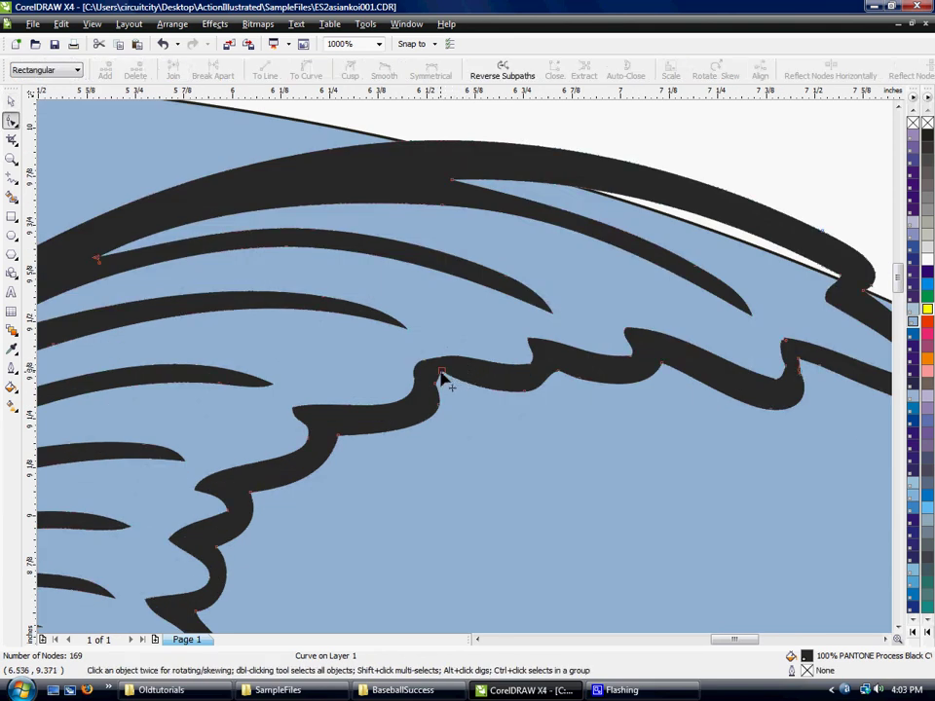
mouse_move(441, 377)
left_mouse_down()
mouse_move(455, 385)
mouse_move(443, 368)
left_mouse_up()
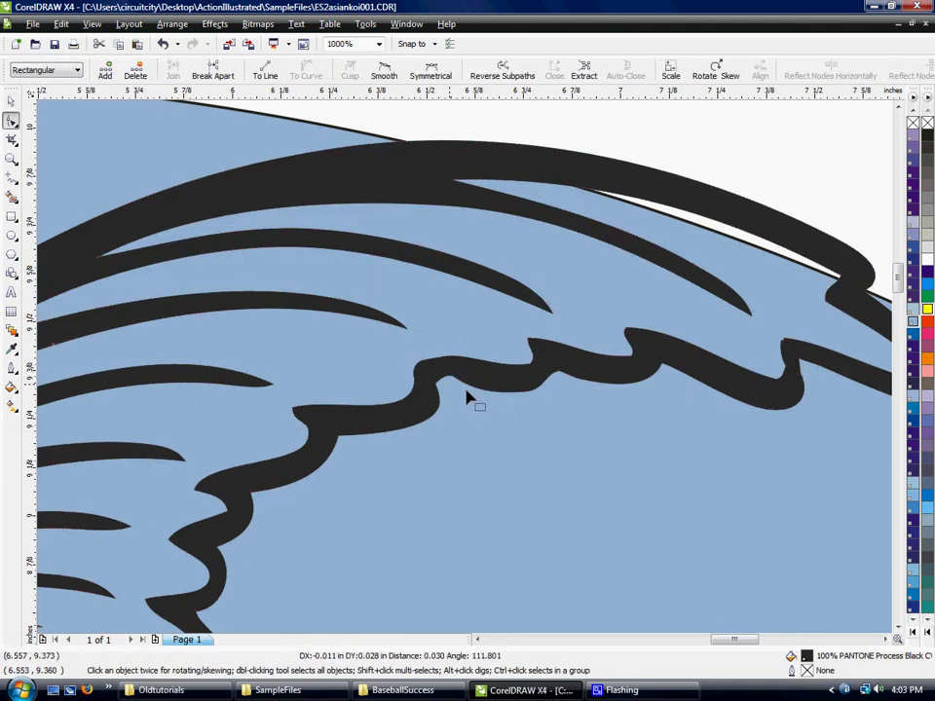
left_click_drag(790, 353, 829, 374)
scroll(617, 324, "down", 1)
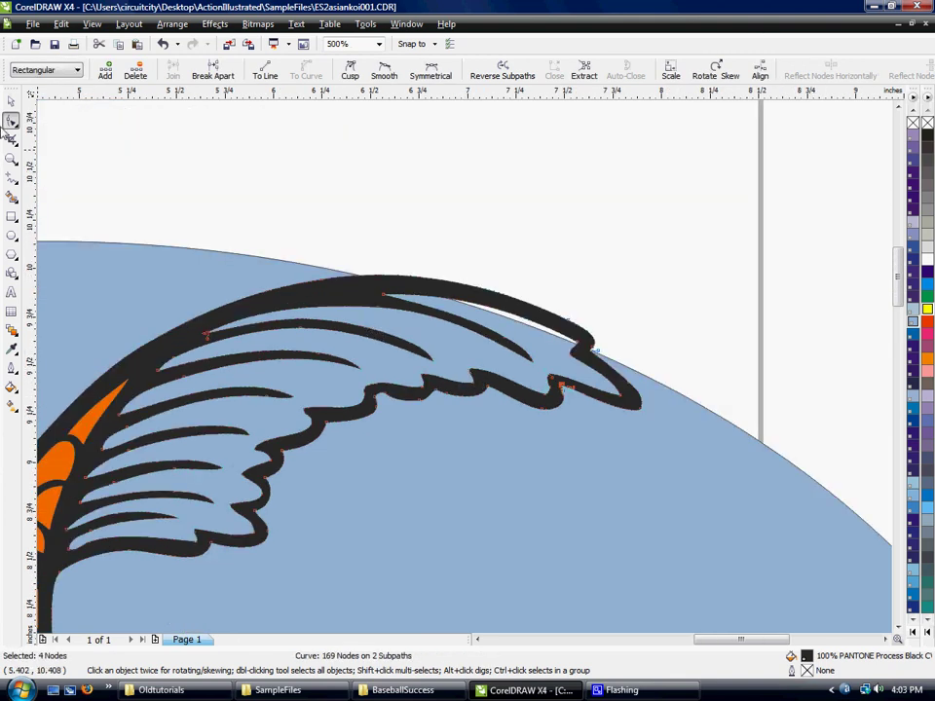
Step: Break the welded koi outline curve apart into its separate outer silhouette and inner tail shape
left_click(10, 101)
key("F3")
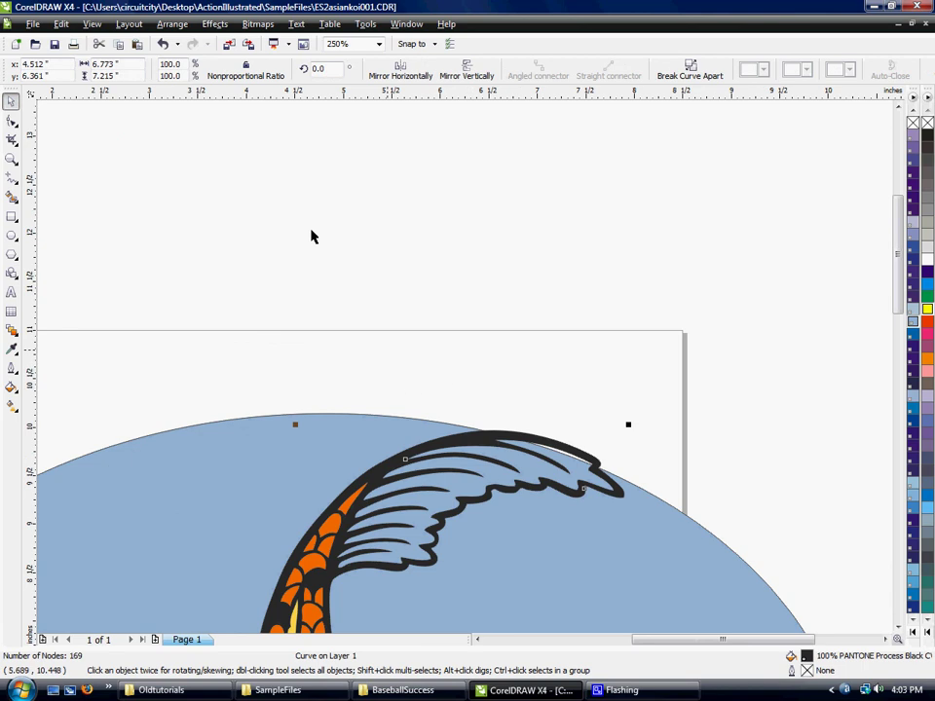
left_click(168, 25)
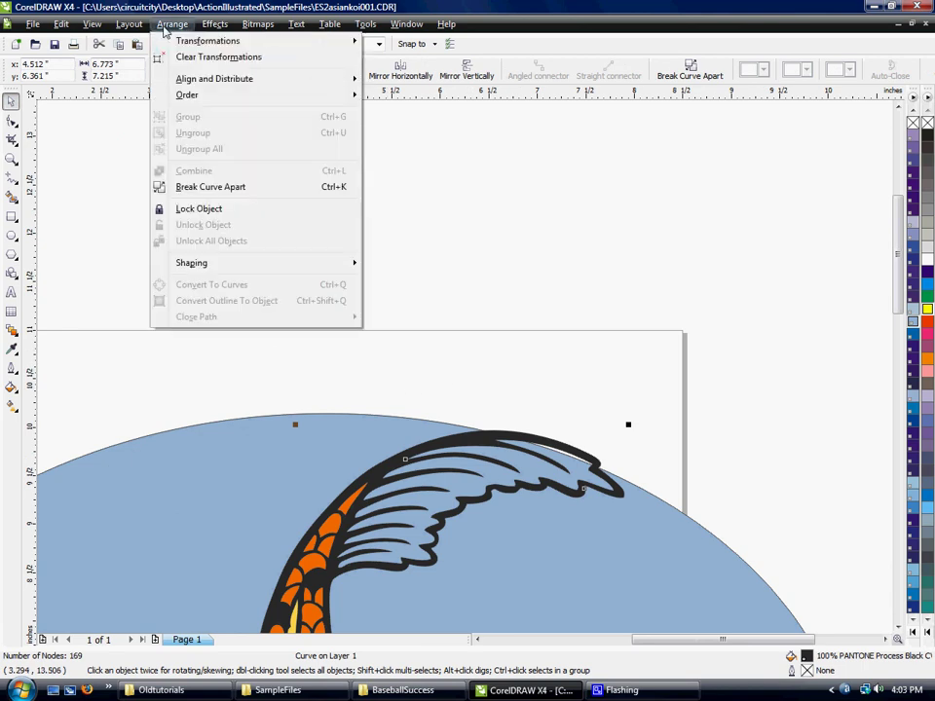
left_click(202, 186)
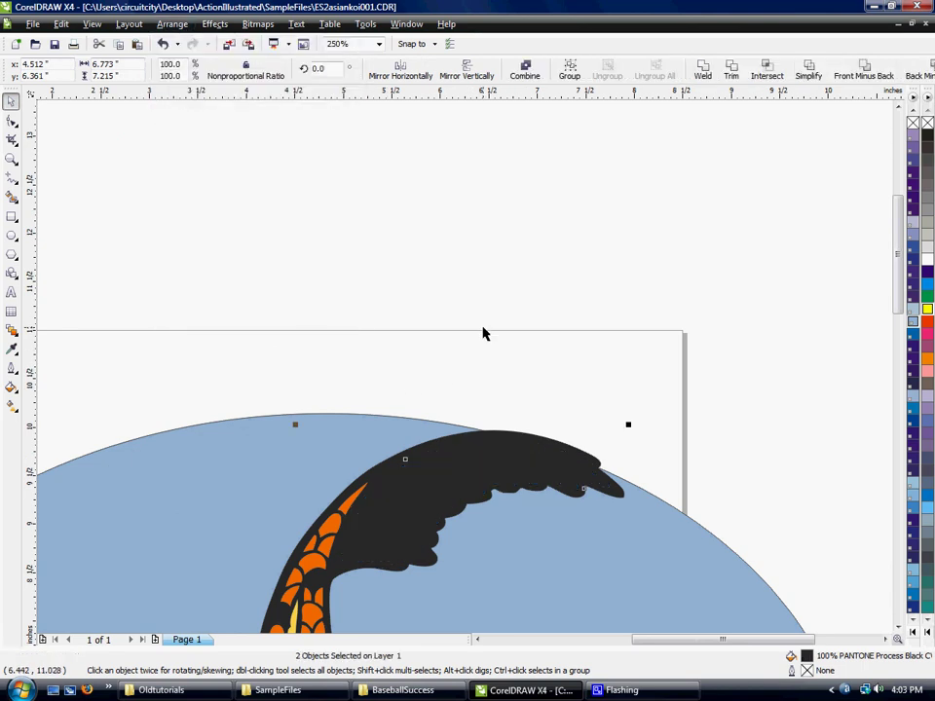
Step: Send the koi's black outer silhouette to the back, and bring it one level forward above the blue ellipse
left_click(483, 334)
left_click(497, 440)
key("F10")
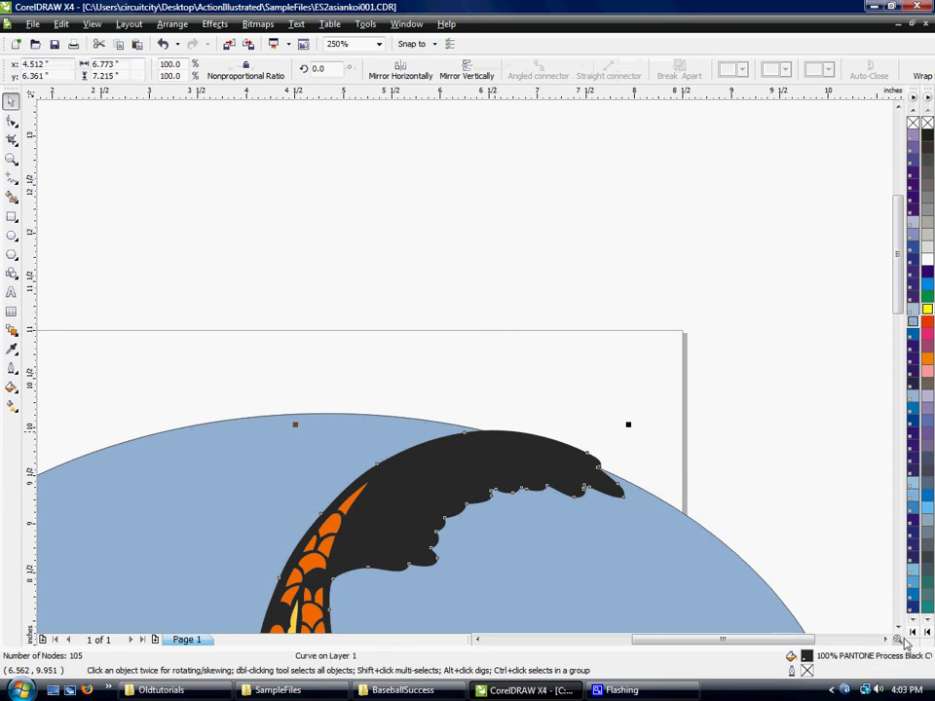
scroll(673, 472, "down", 5)
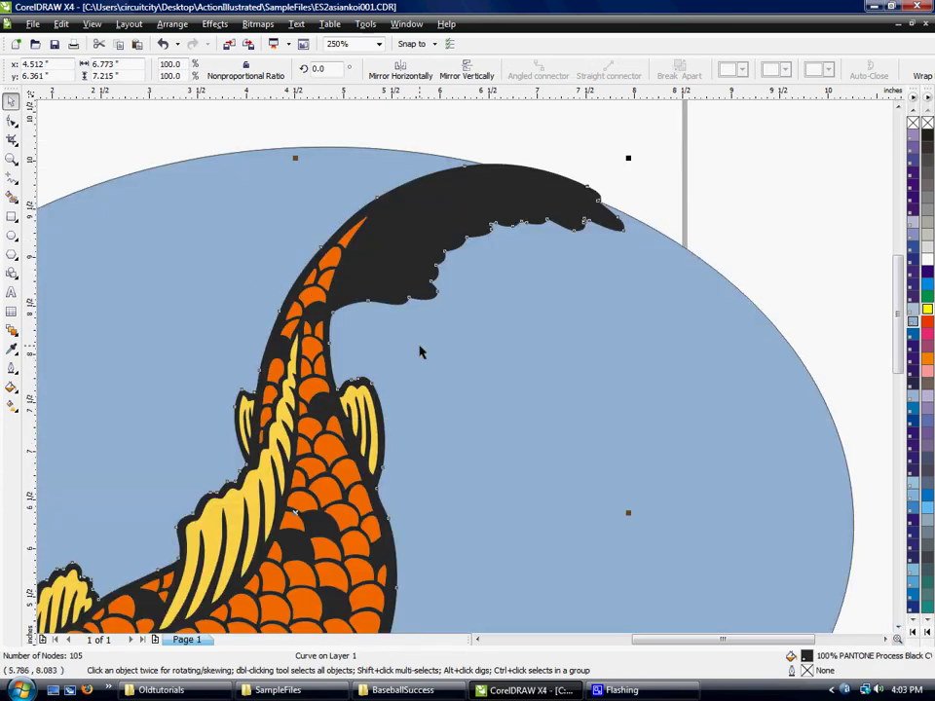
key("shift+Page_Down")
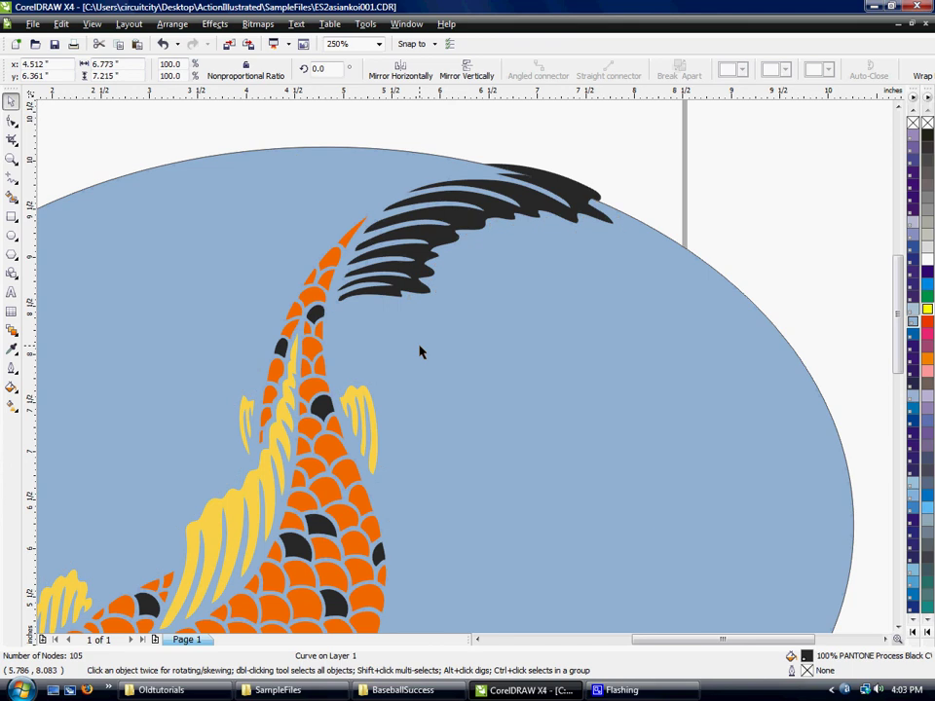
key("ctrl+Page_Up")
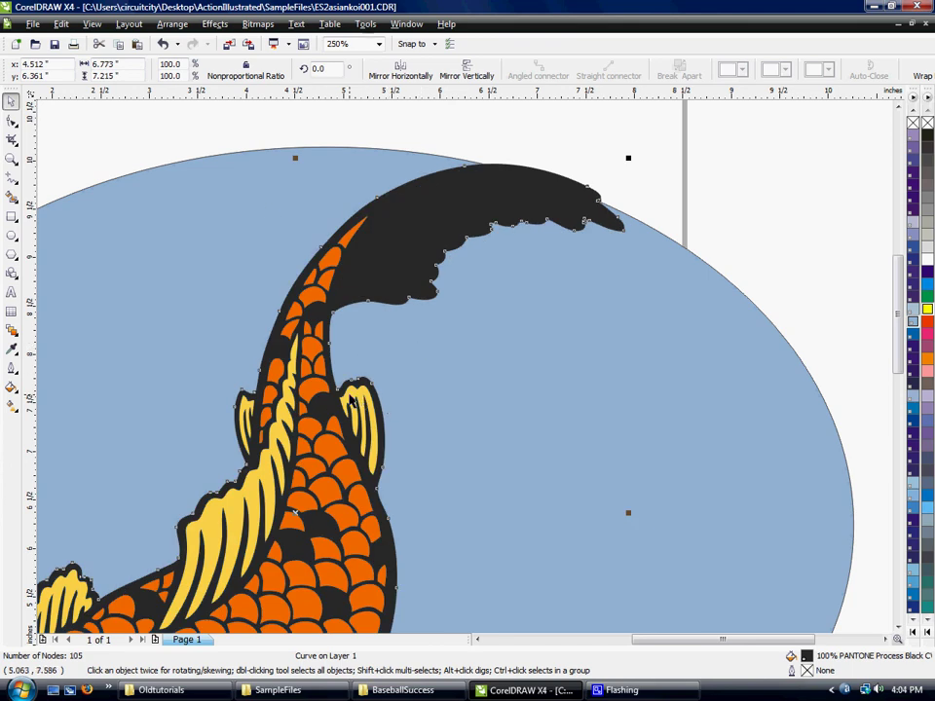
Step: Copy the PANTONE 122 CV fill of the small fin beside the body to the tail's inner shape
left_click_drag(352, 395, 391, 252)
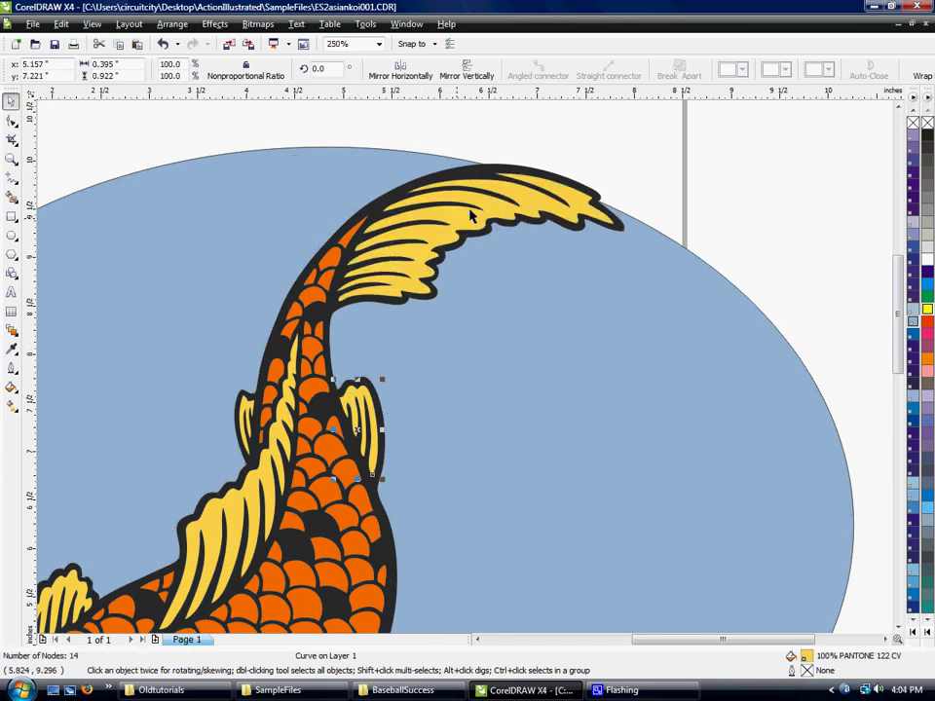
key("F3")
left_click(663, 344)
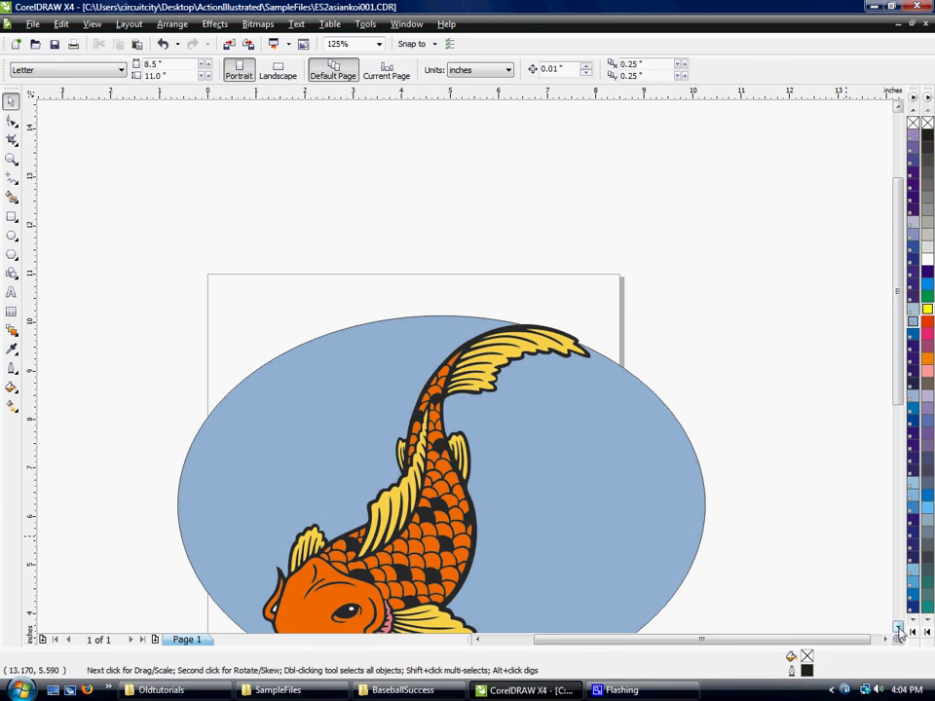
Step: Examine the koi's head and check the fill of the small highlight in the far eye
left_click(898, 628)
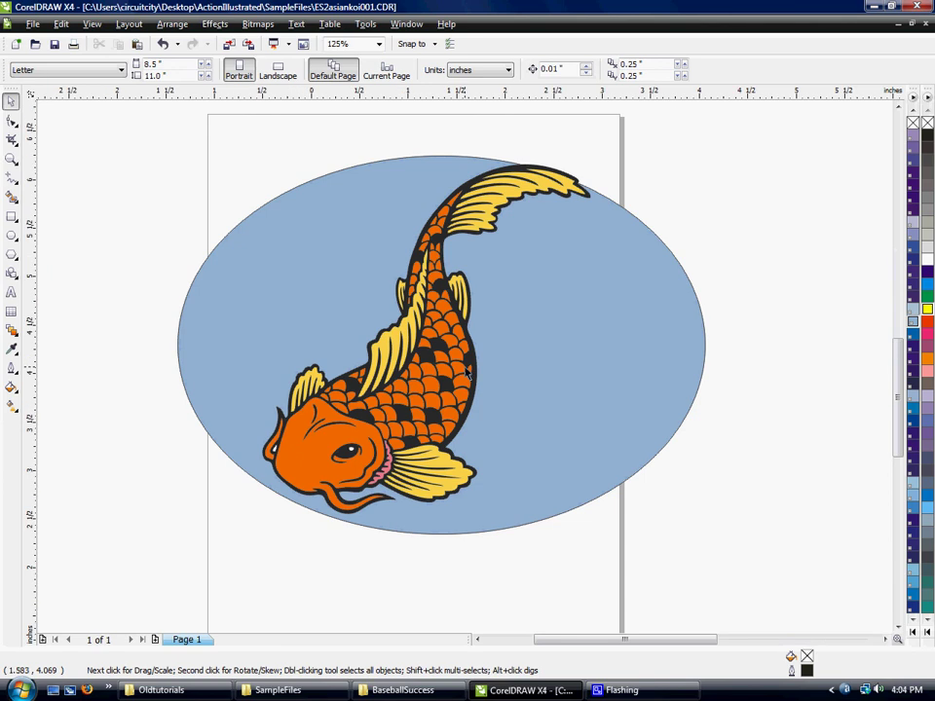
scroll(463, 411, "up", 1)
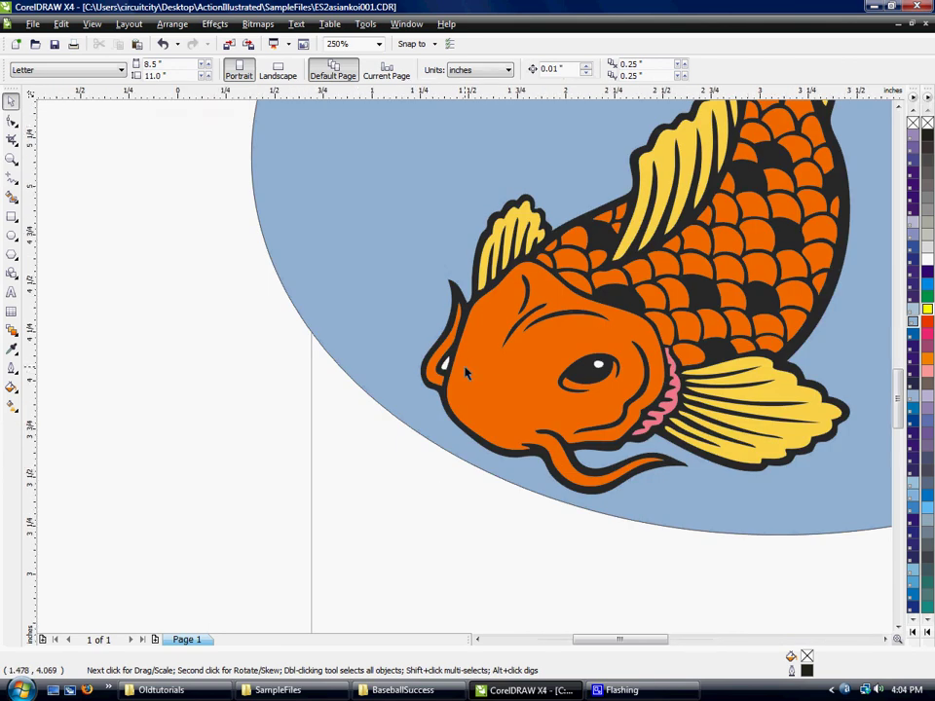
scroll(446, 370, "up", 1)
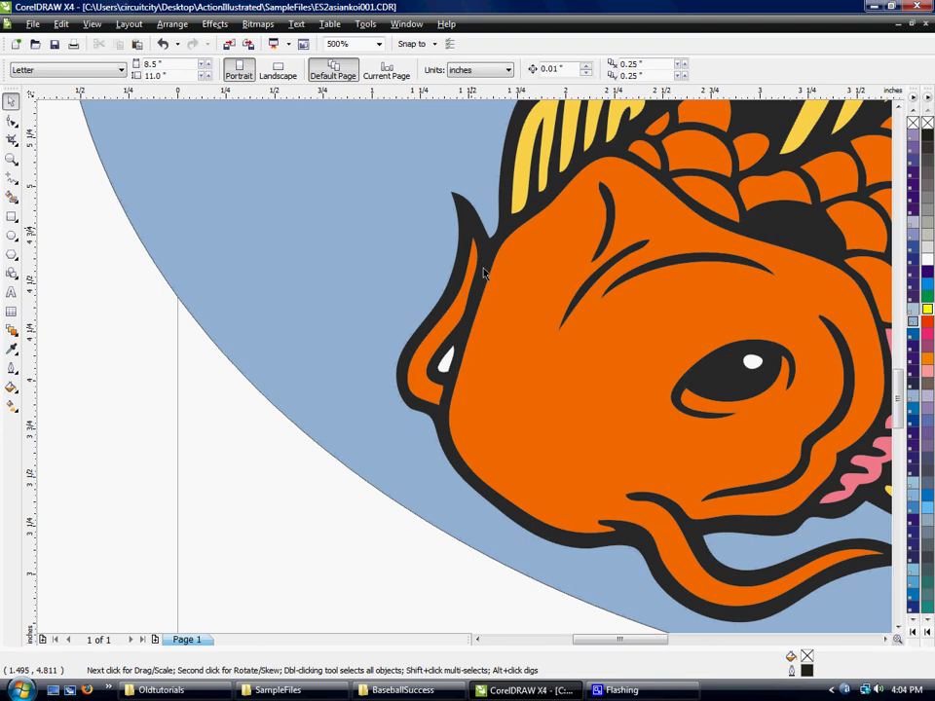
scroll(477, 365, "down", 2)
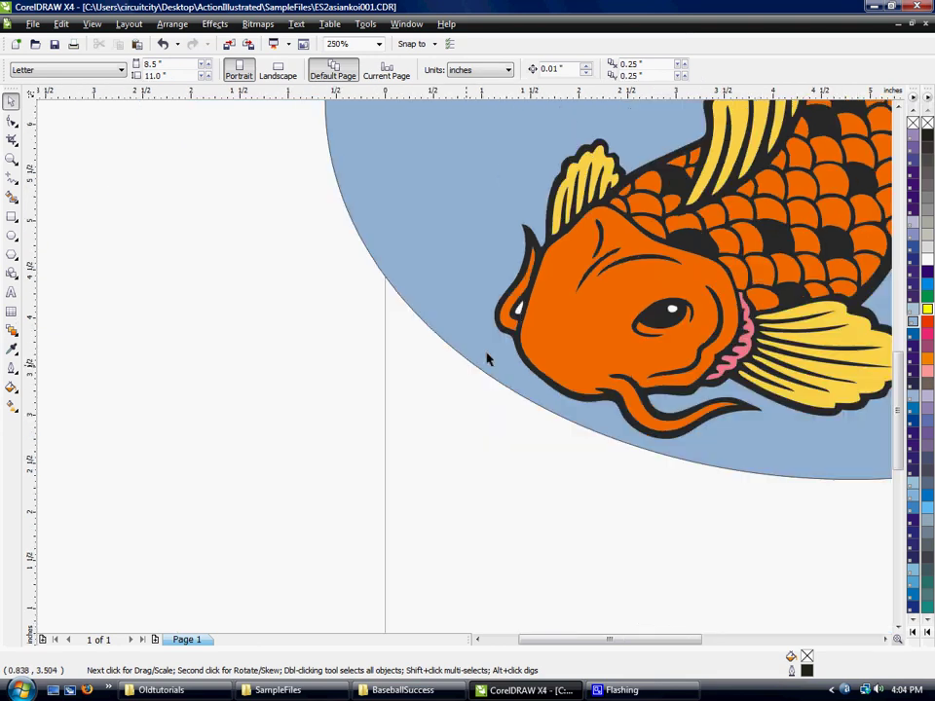
left_click(519, 310)
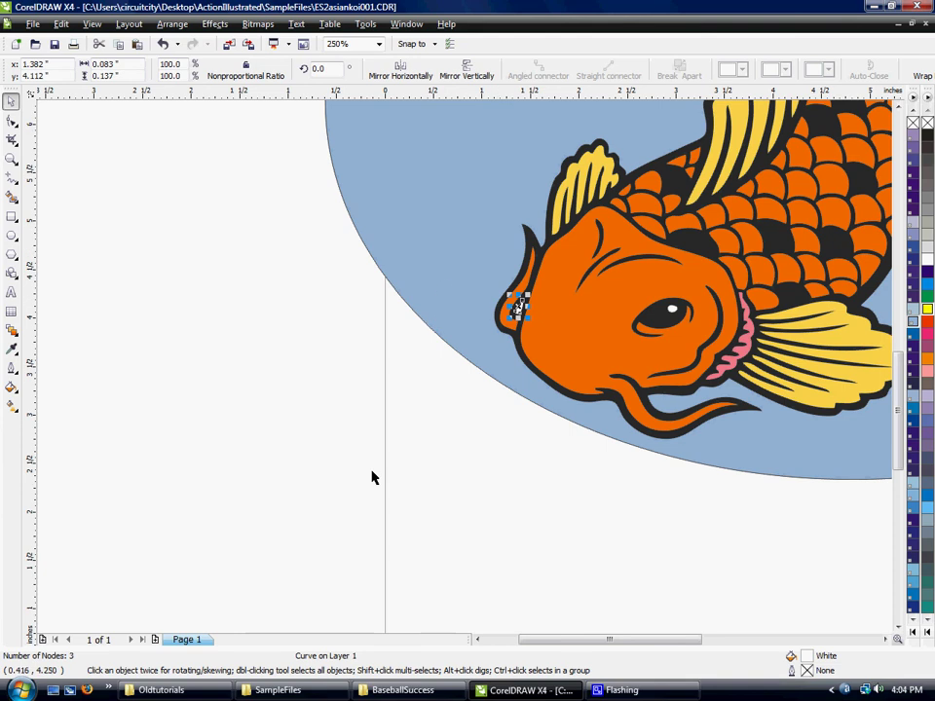
left_click(635, 536)
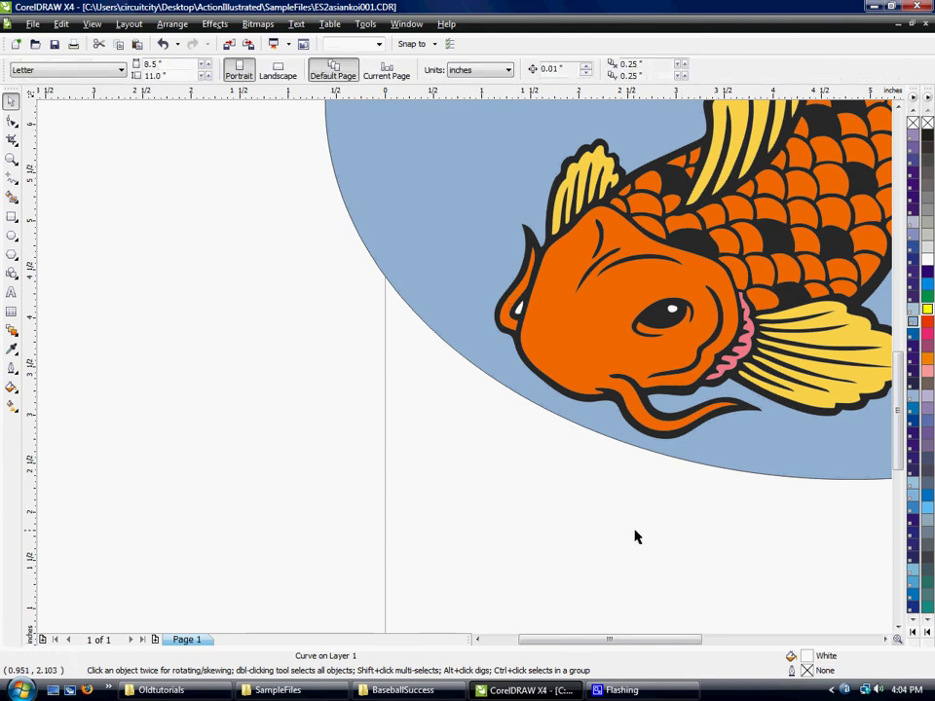
Step: Try copying the background ellipse's PANTONE 2717 CV fill to the far eye's highlight, and undo it
left_click(897, 106)
scroll(881, 638, "right", 3)
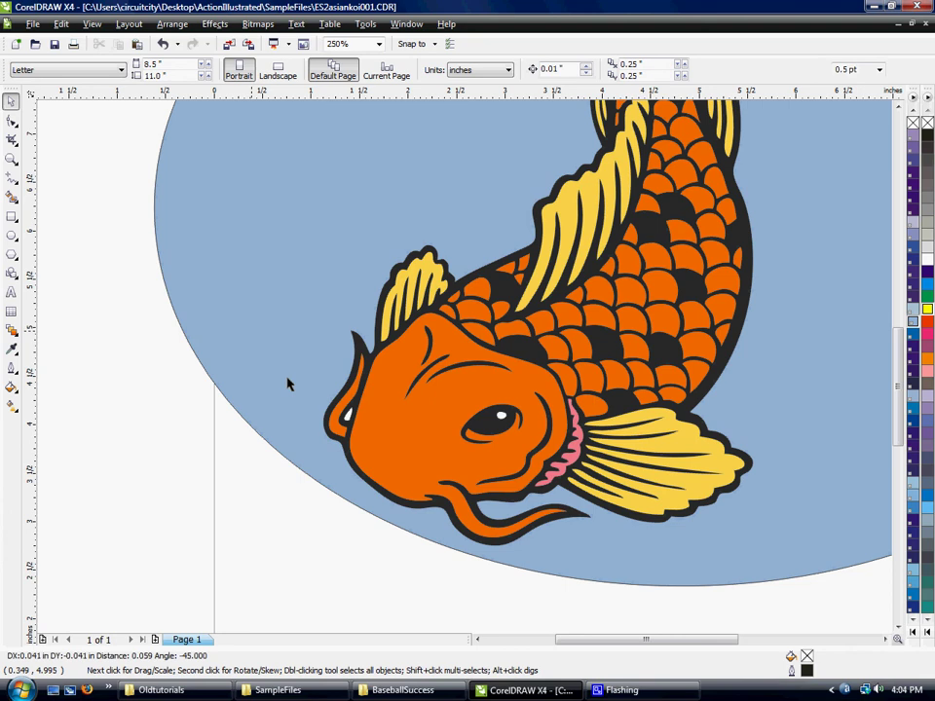
left_click(348, 418)
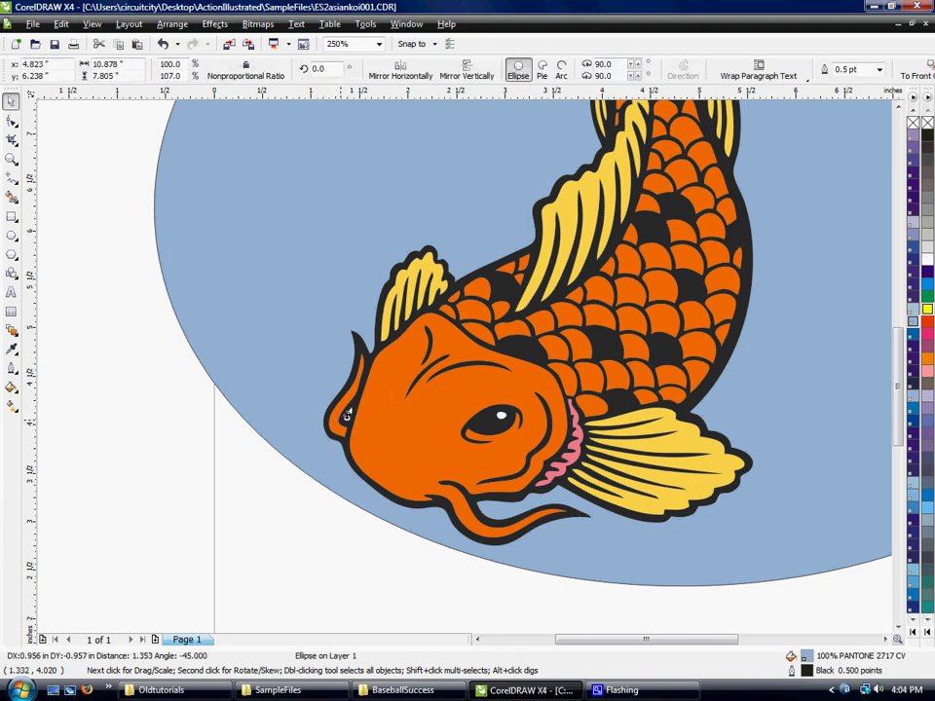
left_click(210, 473)
scroll(171, 444, "down", 1)
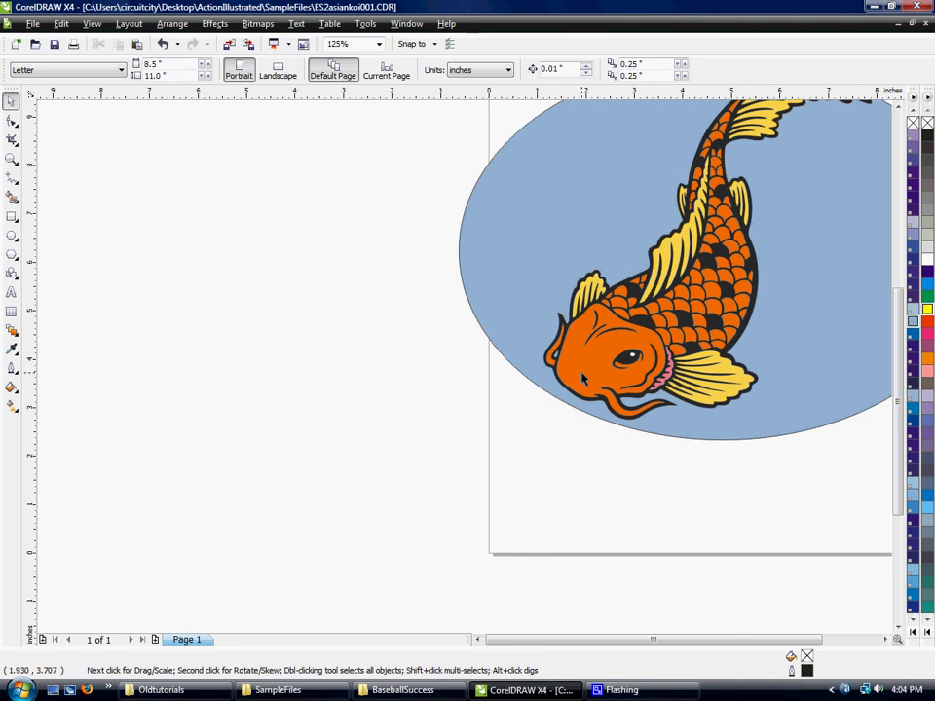
left_click_drag(590, 342, 621, 368)
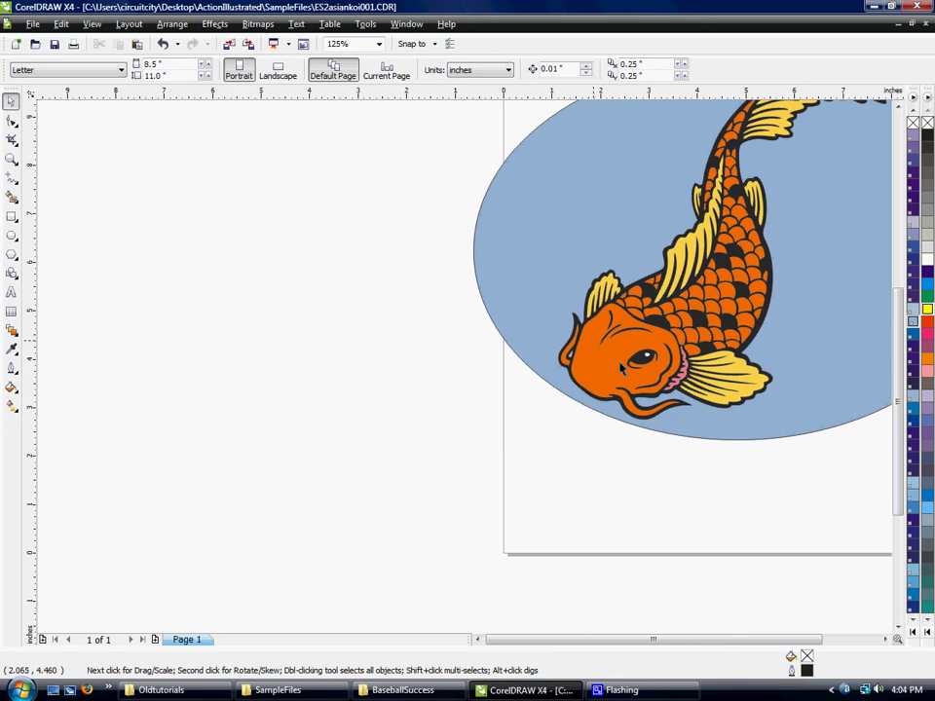
key("ctrl+z")
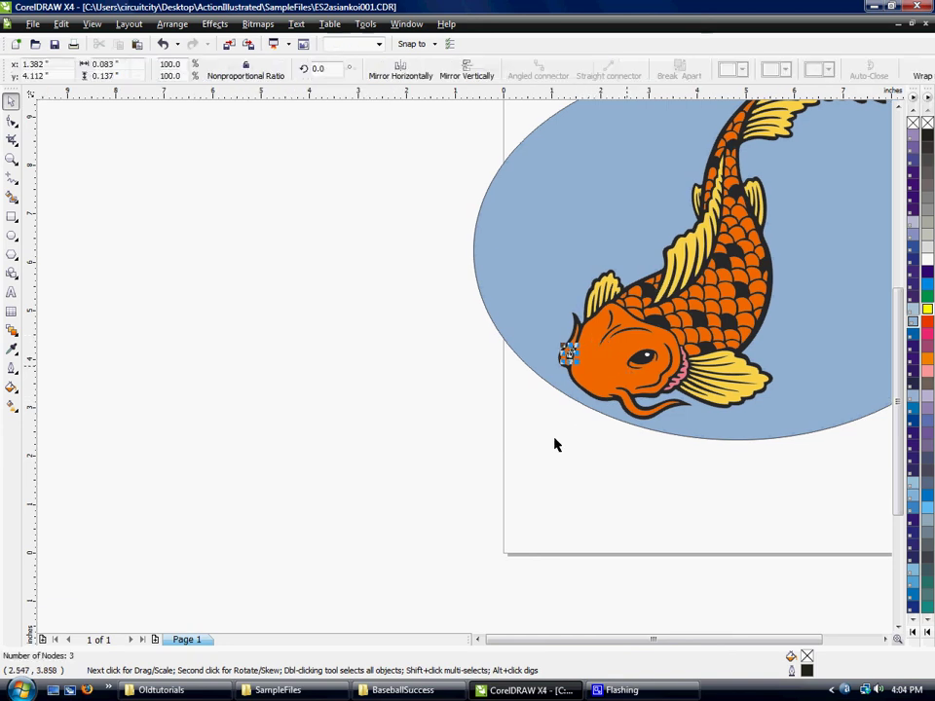
left_click(553, 442)
Step: Trim the koi's black outer silhouette with the white highlight of the far eye
scroll(583, 374, "up", 1)
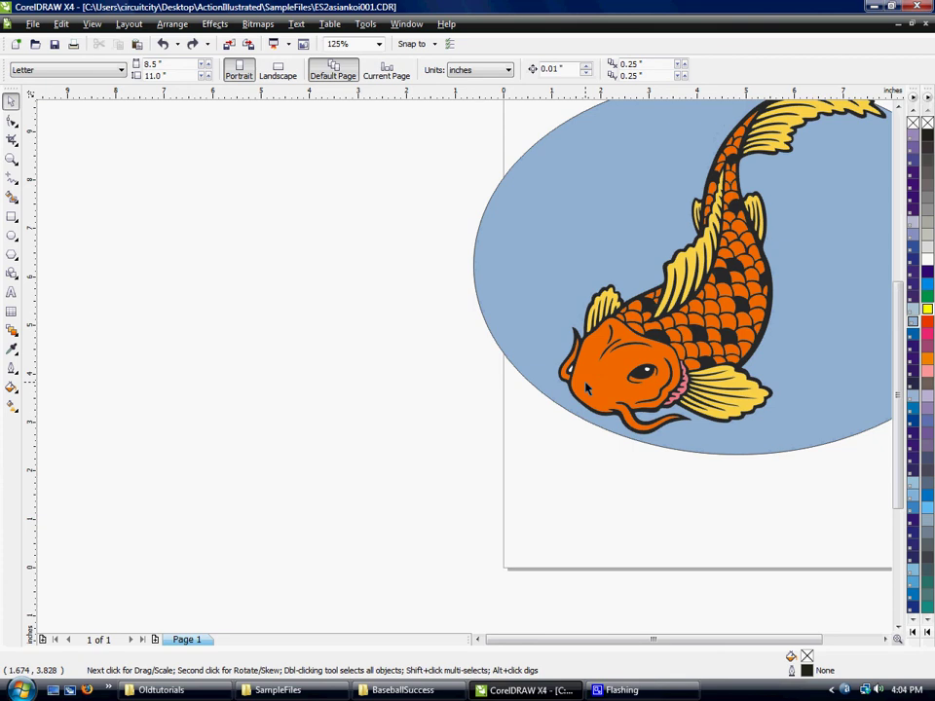
scroll(586, 384, "up", 1)
key("alt")
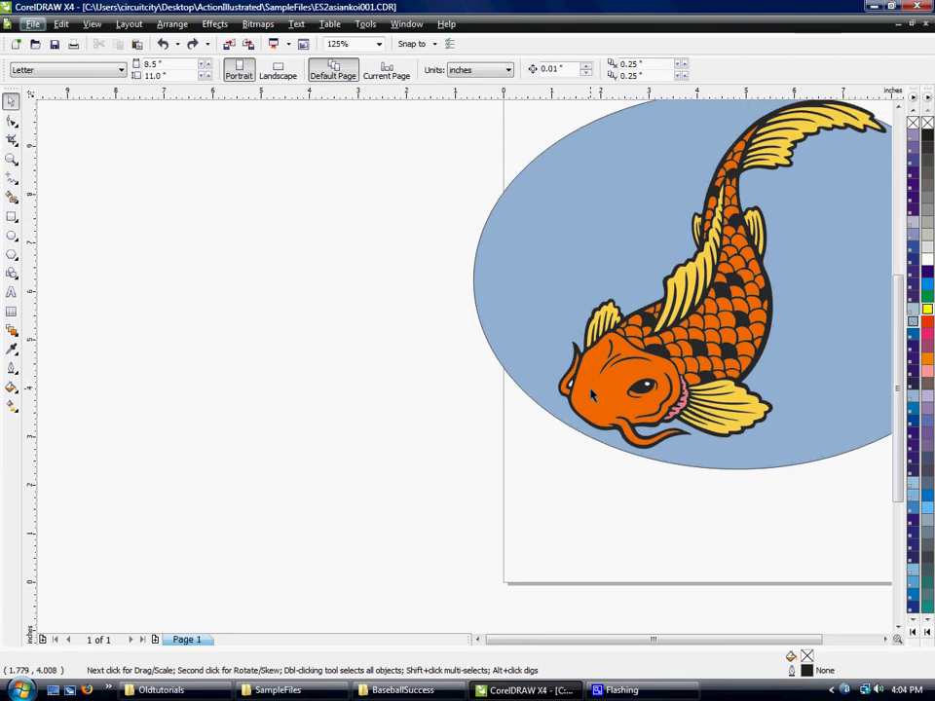
left_click(565, 456)
scroll(595, 416, "up", 1)
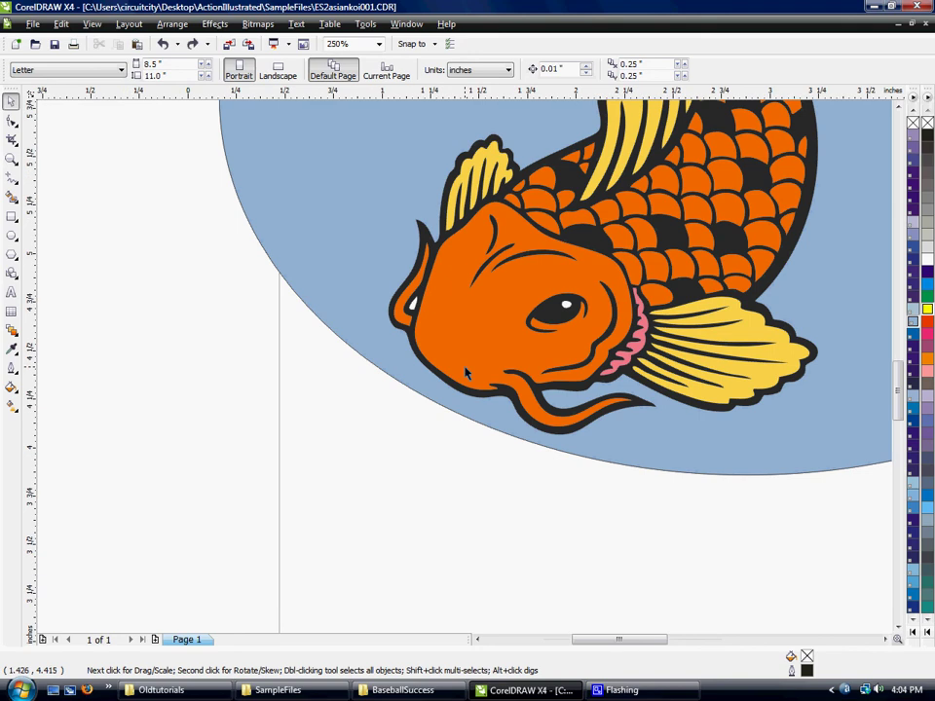
scroll(432, 297, "up", 2)
left_click(453, 429)
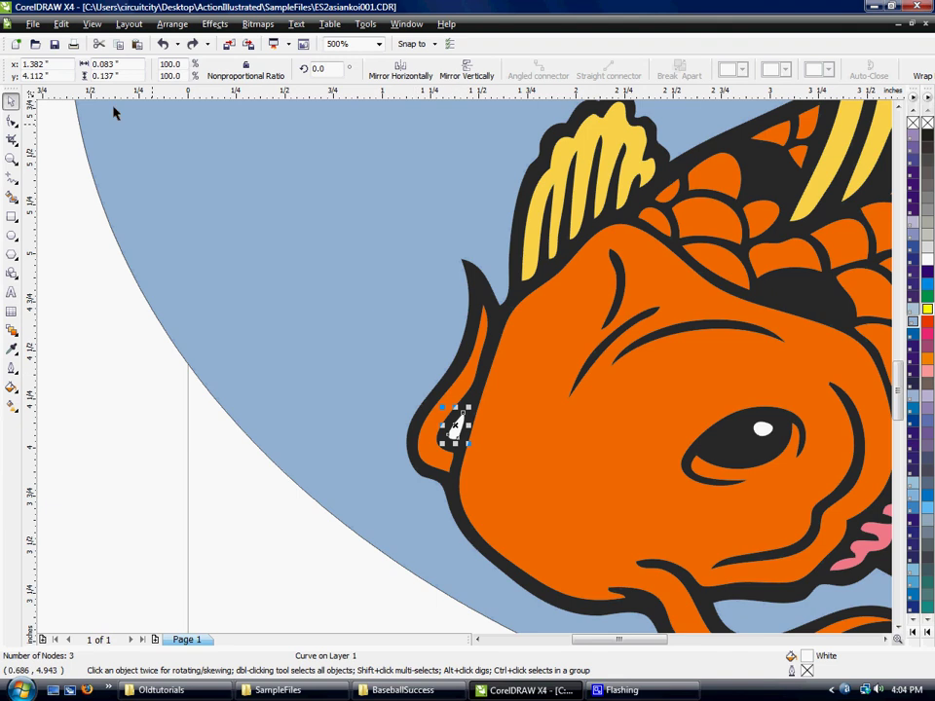
left_click(473, 403, "shift")
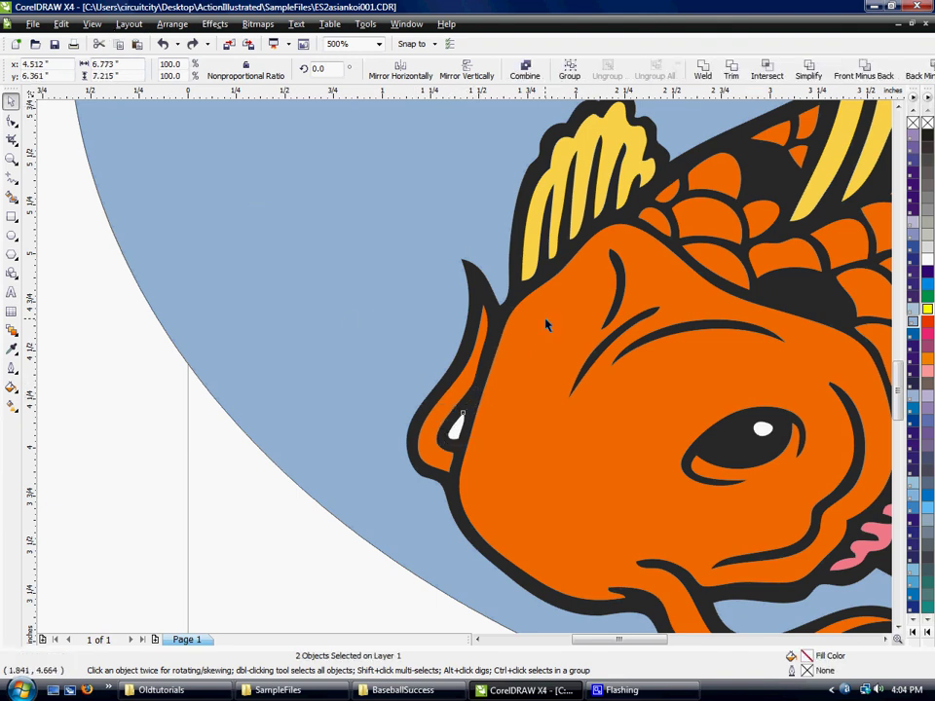
left_click(732, 68)
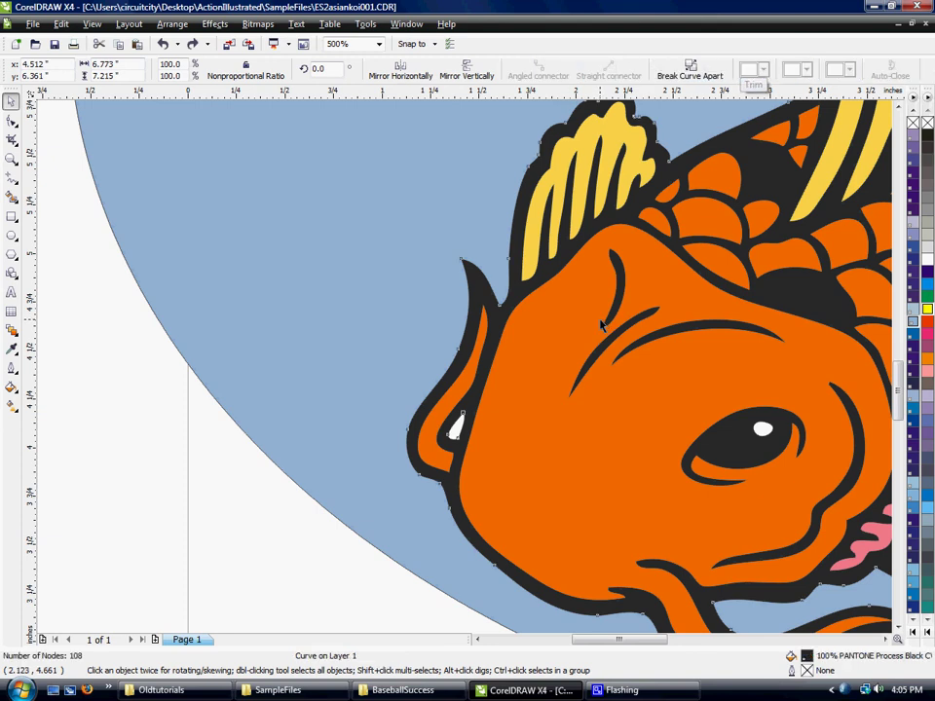
Step: Delete the white highlight shape from the far eye, leaving the trimmed opening
left_click(119, 368)
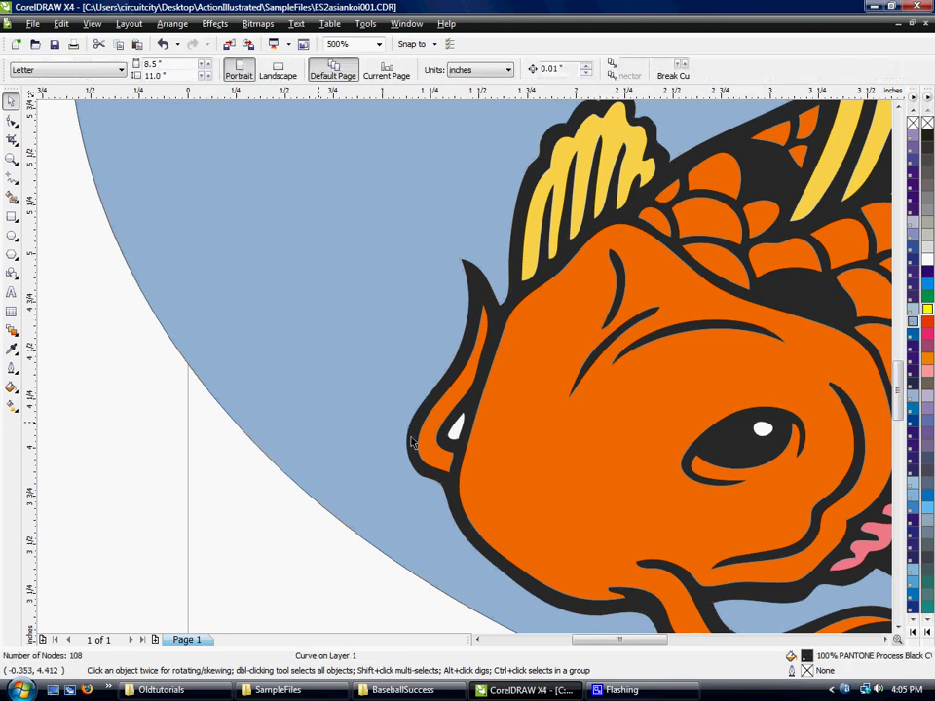
left_click(456, 432)
key("Delete")
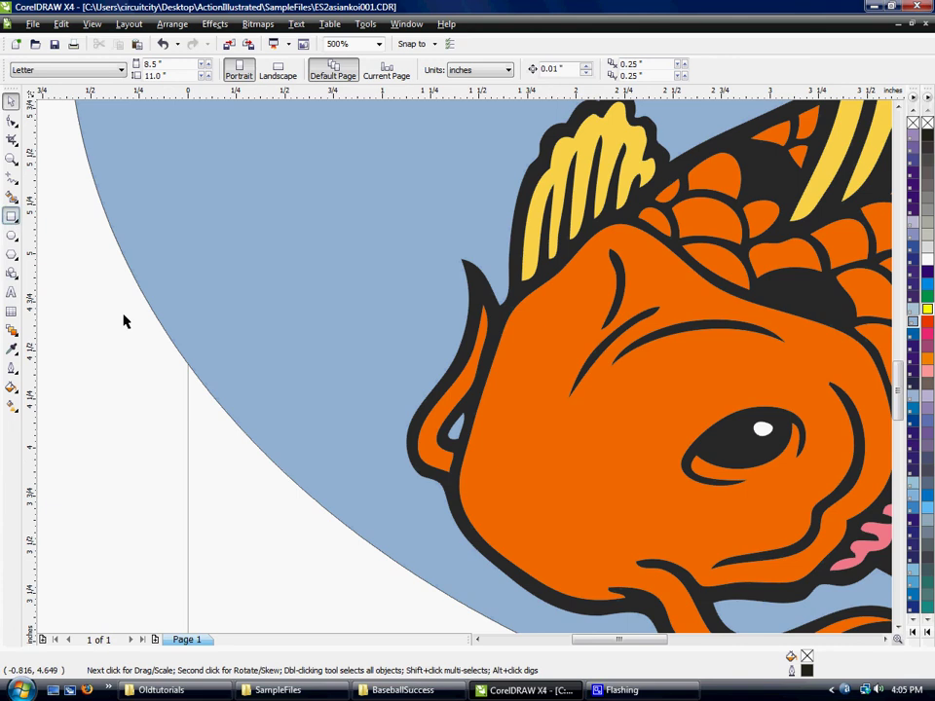
Step: Test the far eye's opening with a green-filled rectangle about 2.04 by 1.42 inches behind it, and delete the rectangle
left_click(10, 215)
mouse_move(92, 247)
left_mouse_down()
mouse_move(393, 445)
mouse_move(490, 526)
left_mouse_up()
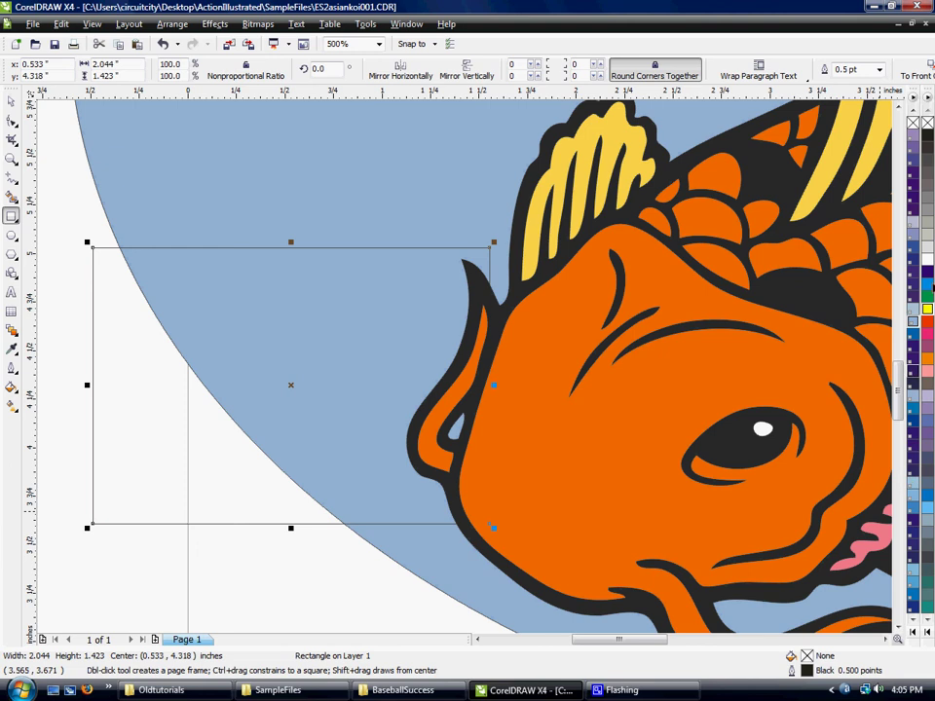
left_click(912, 481)
left_click(11, 101)
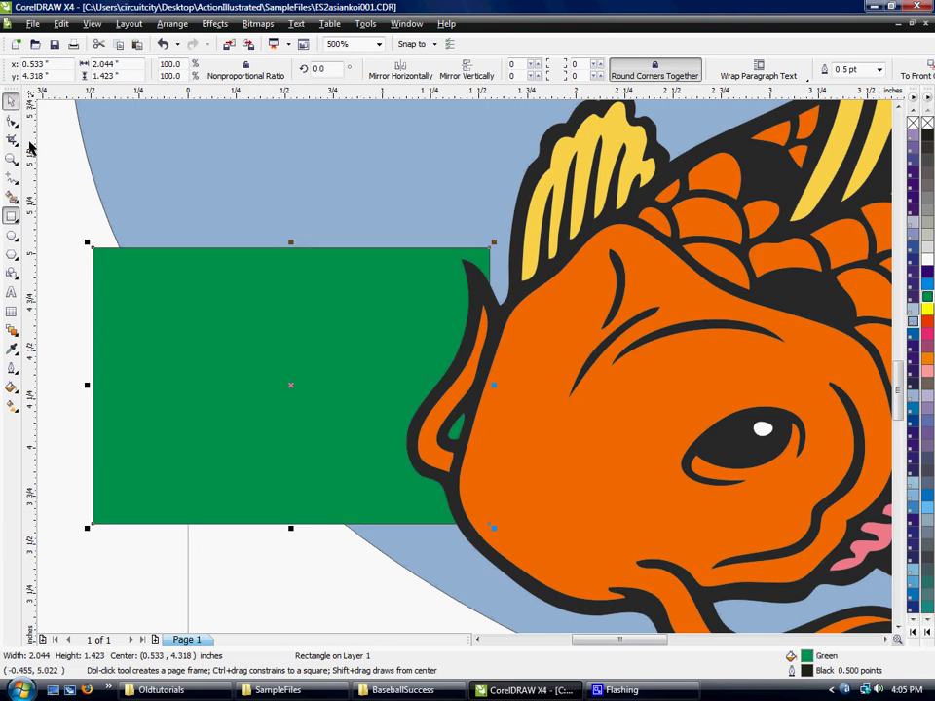
left_click(214, 366)
scroll(208, 363, "down", 2)
left_click(772, 531)
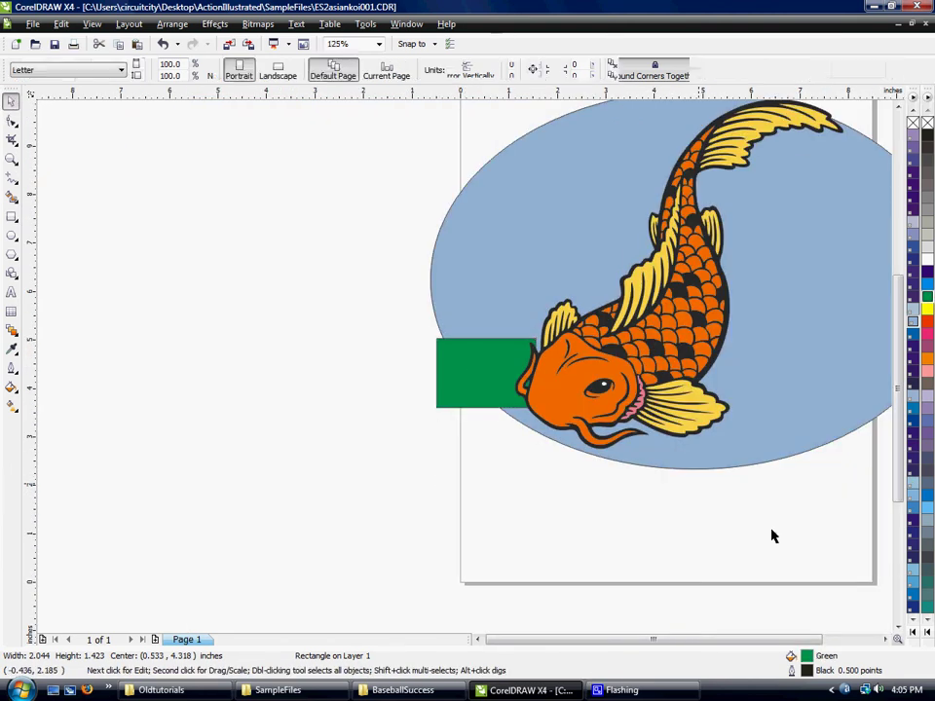
left_click(885, 640)
left_click(885, 640)
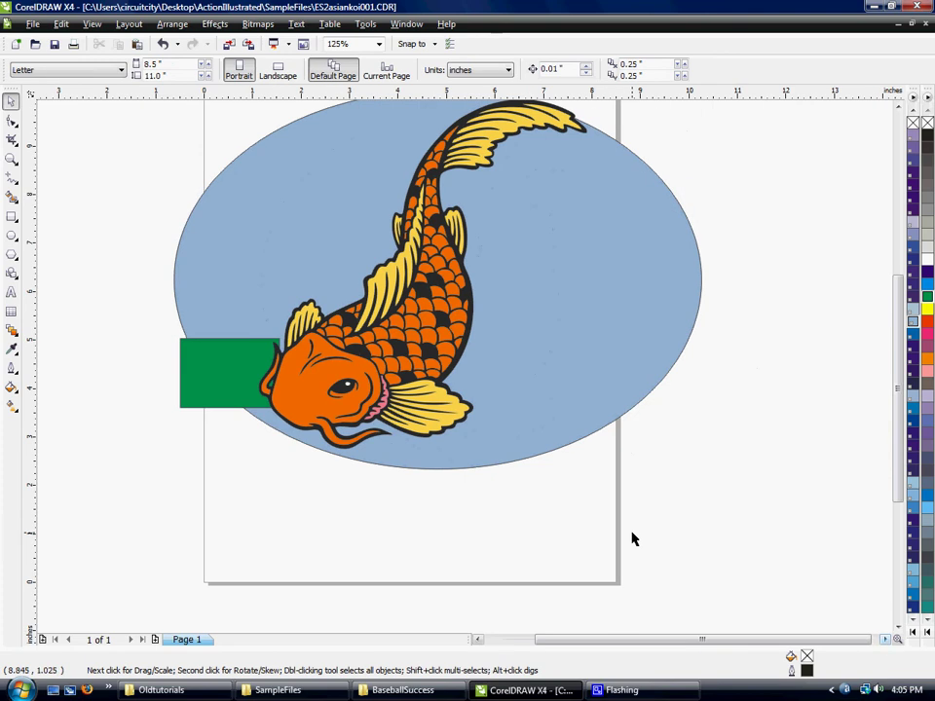
left_click(210, 343)
key("Delete")
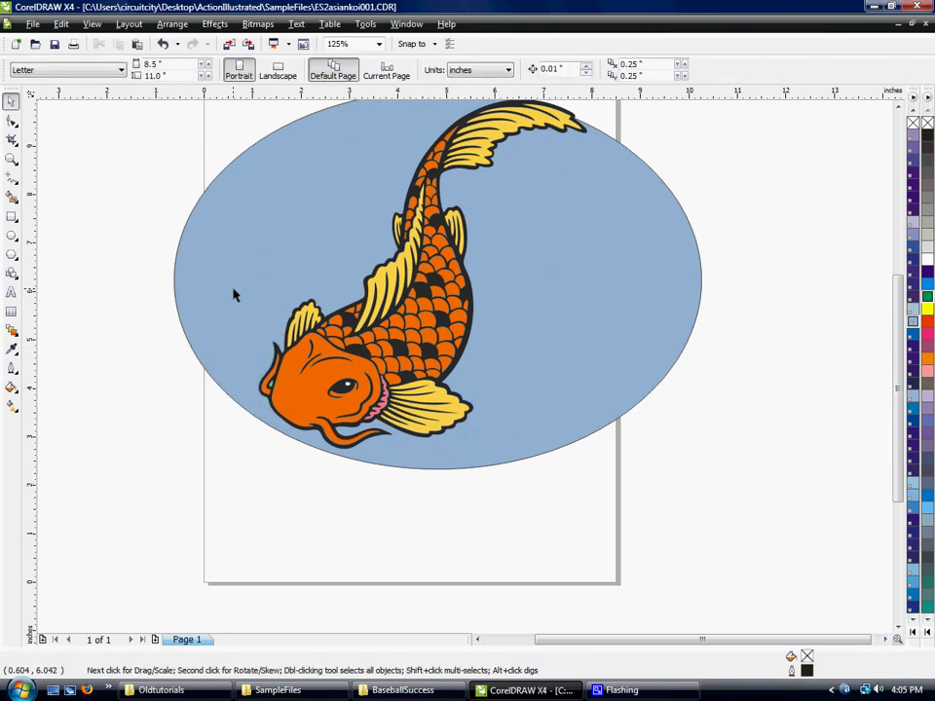
Step: Delete the blue background ellipse behind the koi
left_click(234, 294)
key("Delete")
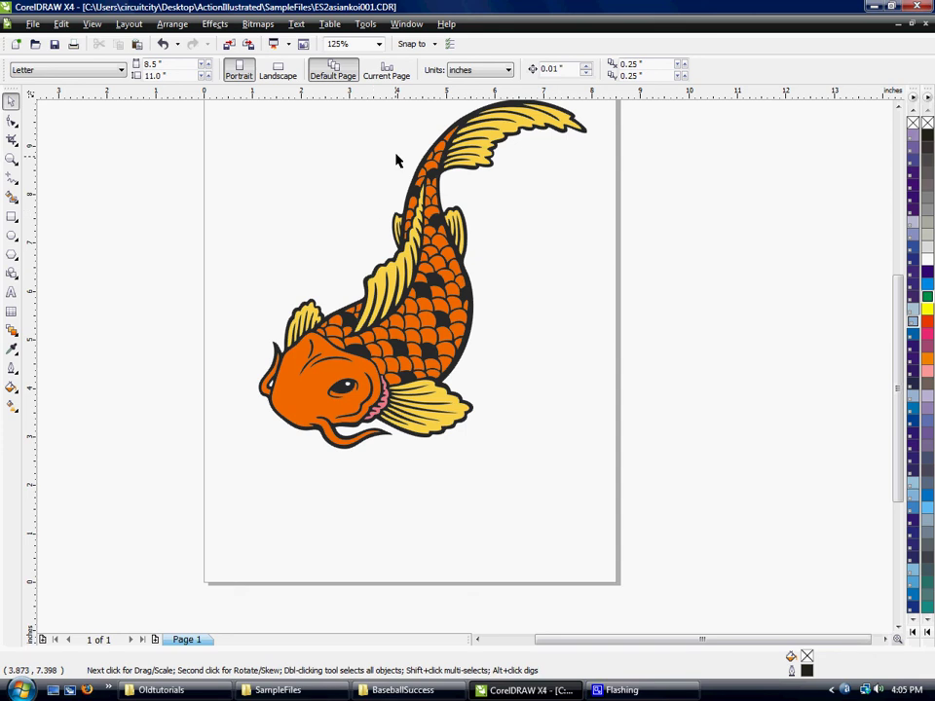